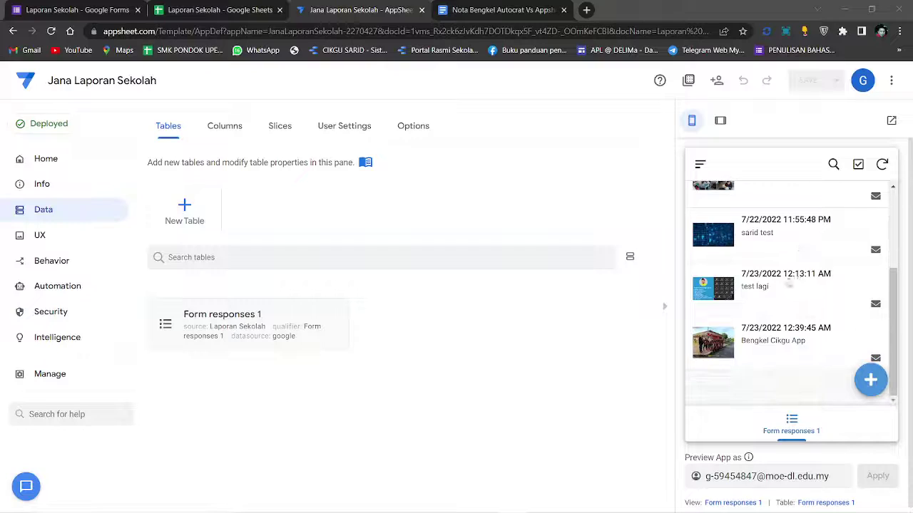
# Review the app preview's records, then the reporter, e-mail, Pdf and Url columns in the Laporan Sekolah Google Sheet
pyautogui.scroll(-3, 756, 259)
pyautogui.scroll(3, 756, 258)
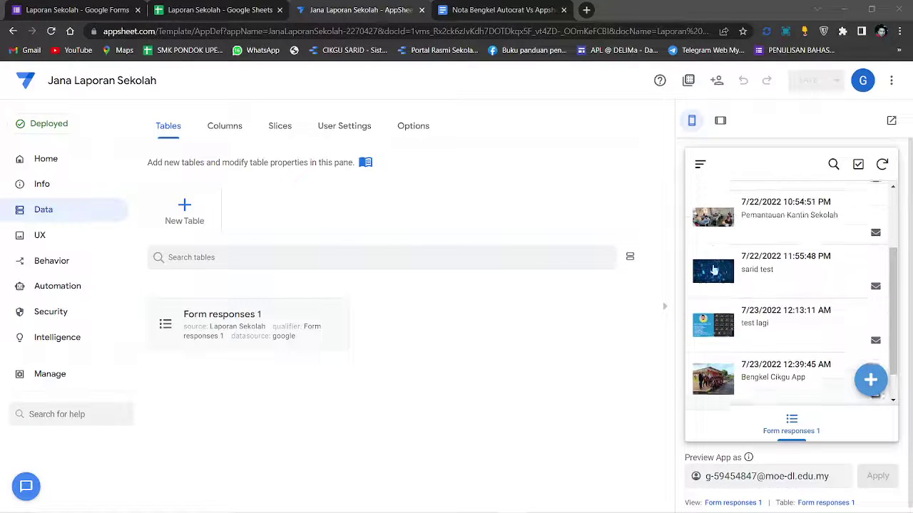
pyautogui.click(248, 8)
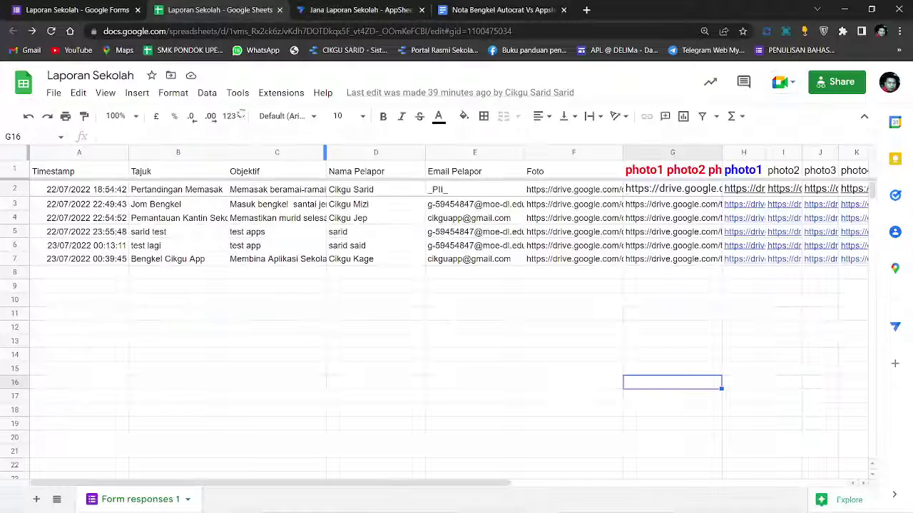
pyautogui.click(361, 261)
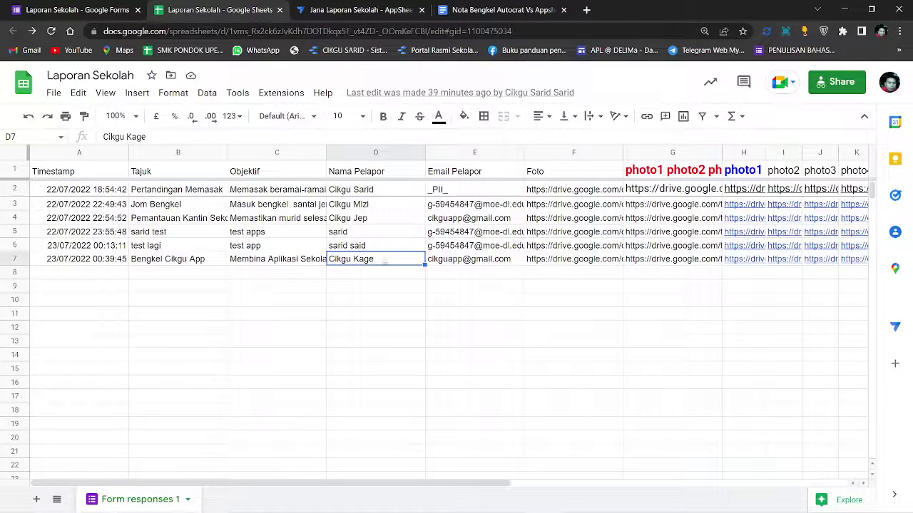
pyautogui.click(491, 262)
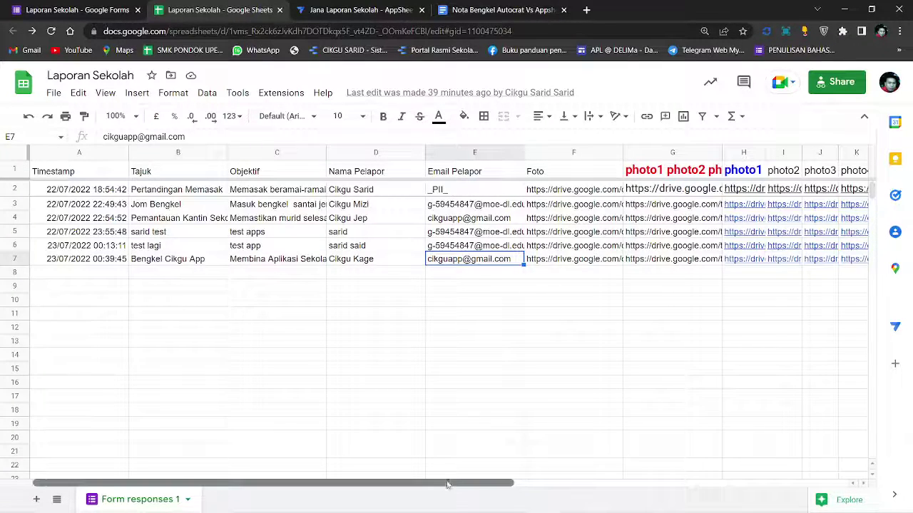
pyautogui.moveTo(447, 484); pyautogui.dragTo(776, 452)
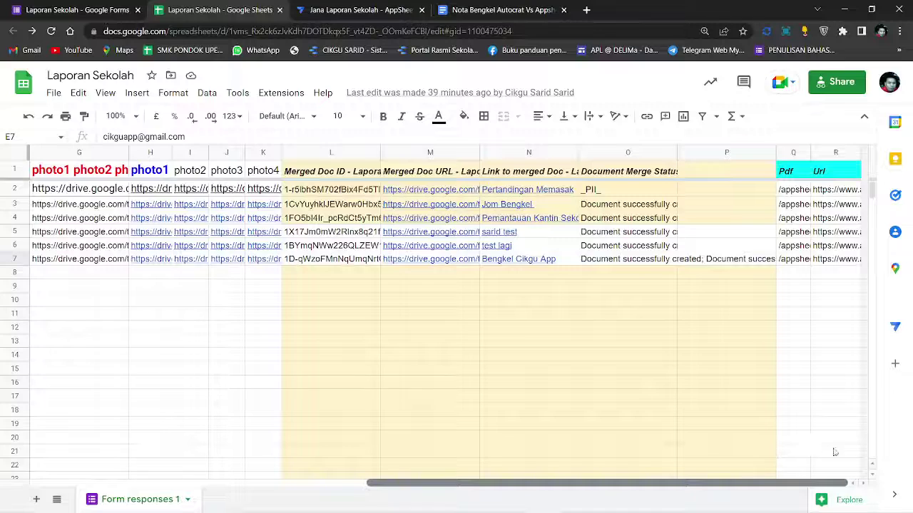
pyautogui.click(799, 303)
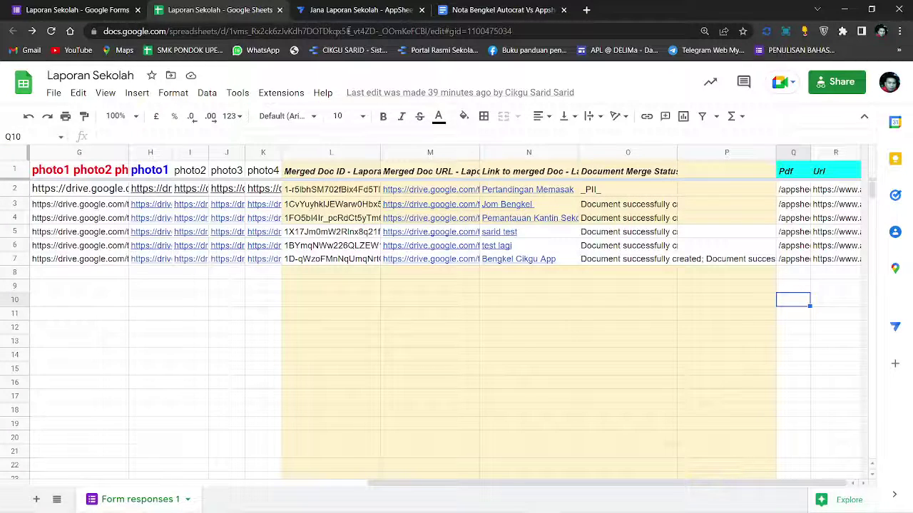
pyautogui.click(358, 9)
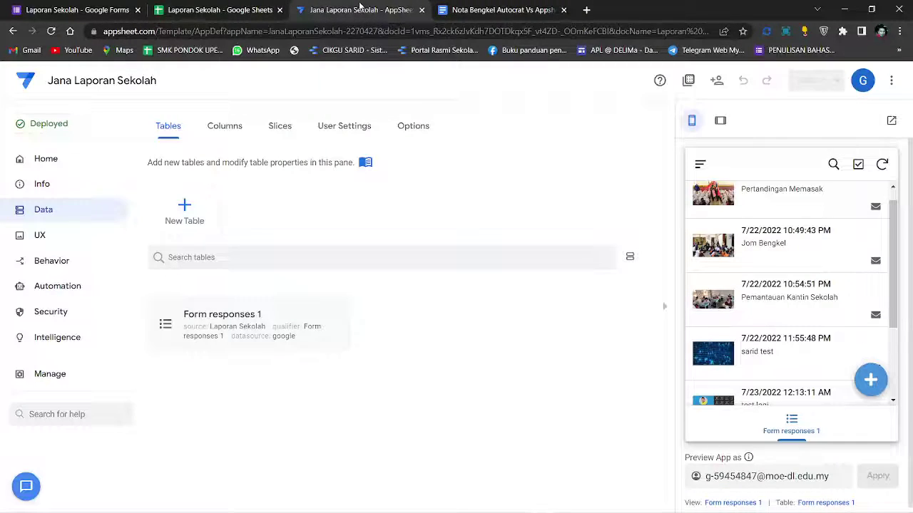
# Read Step 7 of the Nota Bengkel notes in Google Docs and return to the AppSheet editor
pyautogui.click(492, 10)
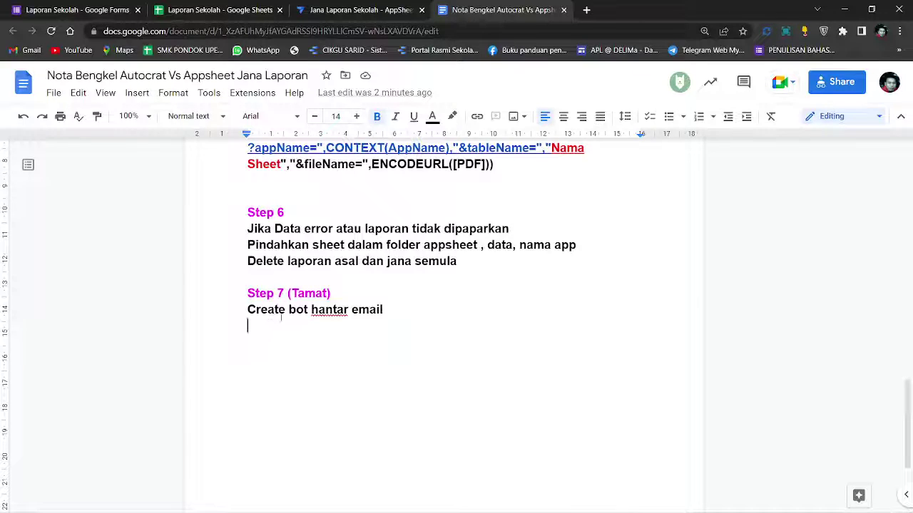
pyautogui.click(393, 315)
pyautogui.click(321, 9)
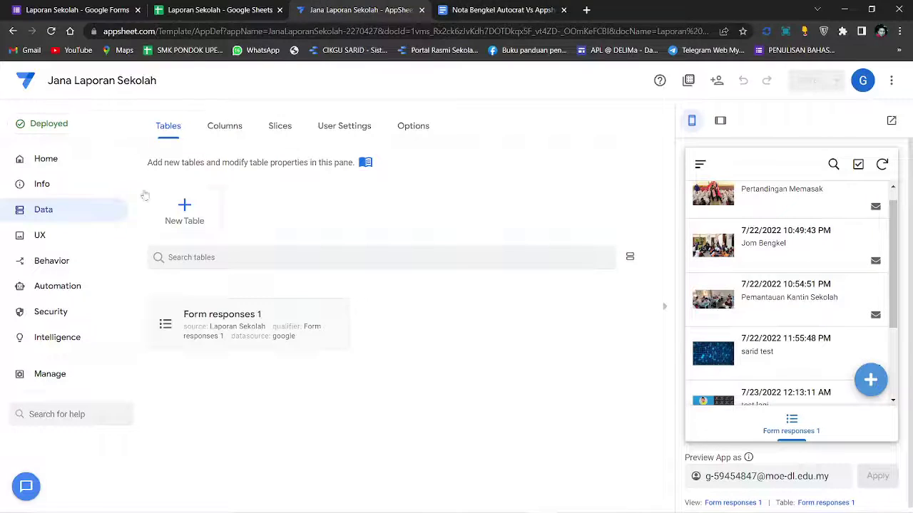
# Create a custom automation bot named "hantar email"
pyautogui.click(68, 293)
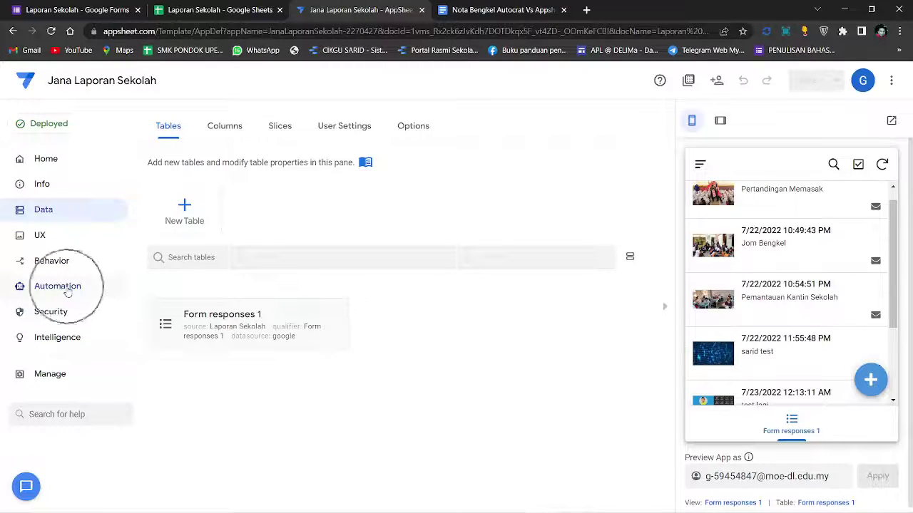
pyautogui.click(179, 237)
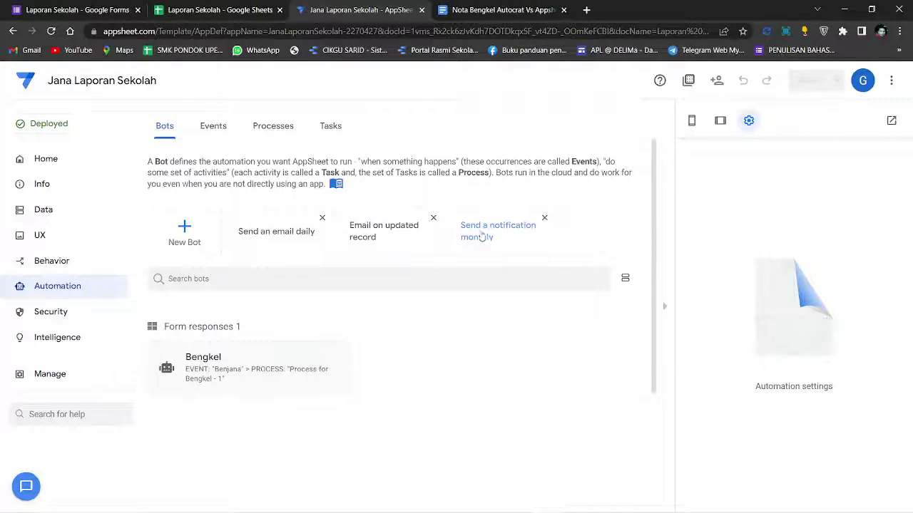
pyautogui.click(185, 231)
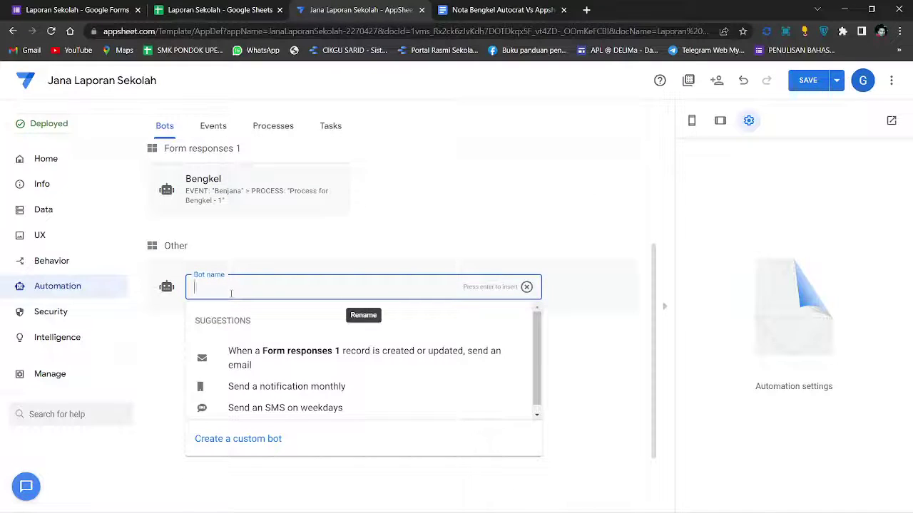
pyautogui.write('hantar')
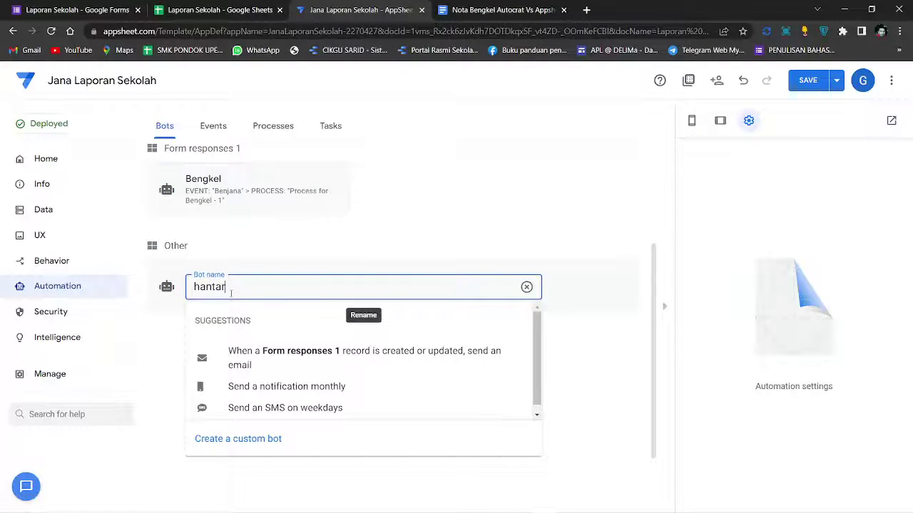
pyautogui.write(' emai')
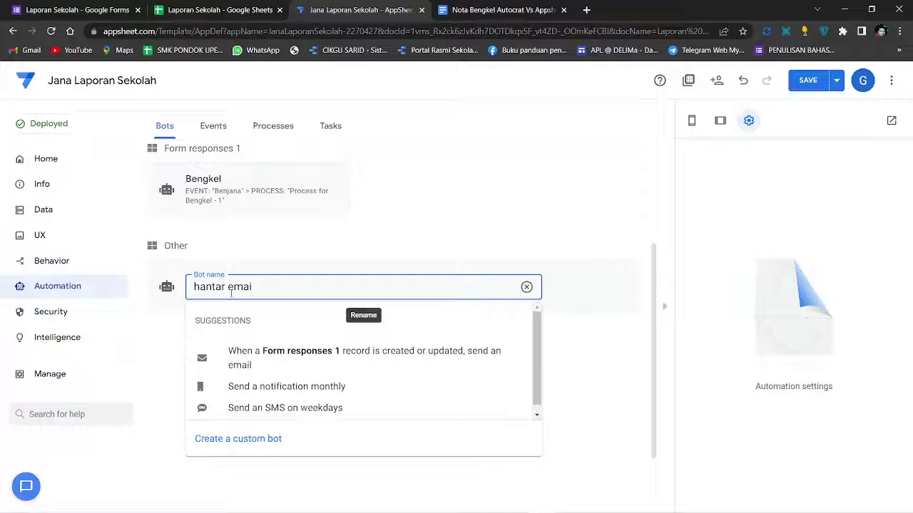
pyautogui.write('l')
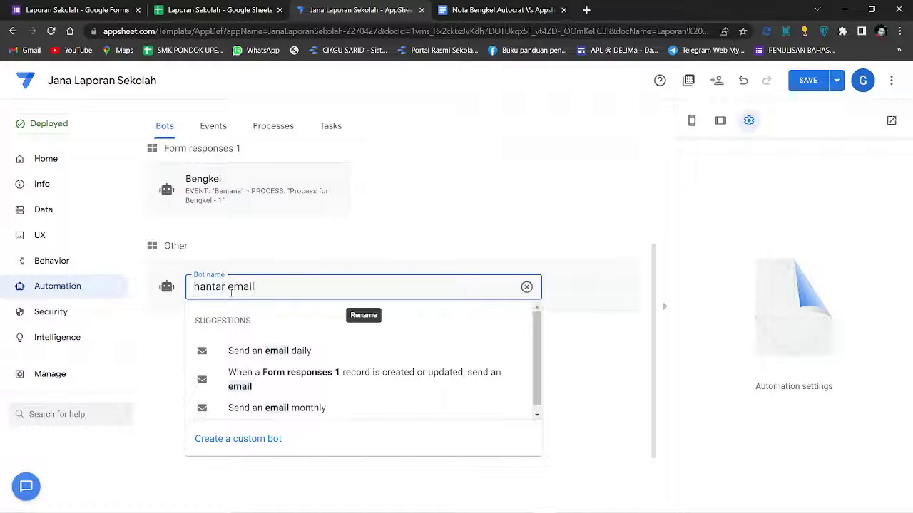
pyautogui.click(242, 441)
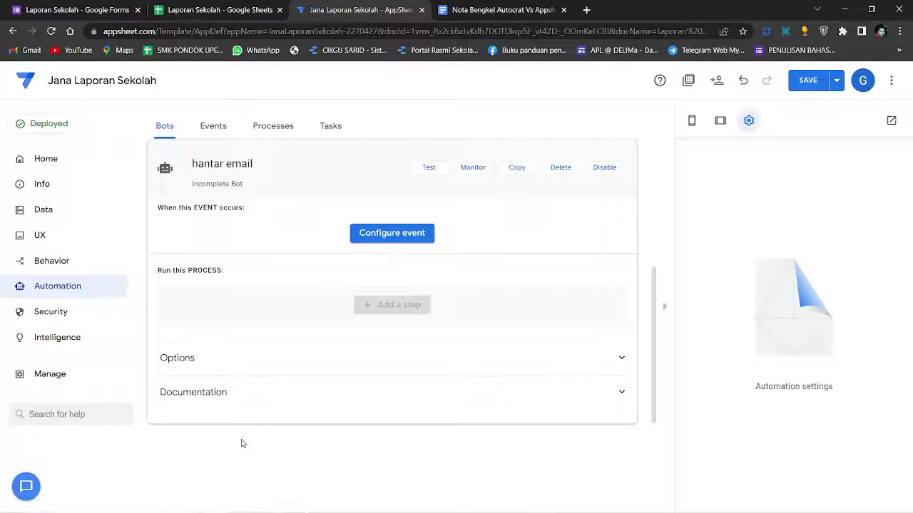
# Configure a custom event named "send" for the hantar email bot
pyautogui.click(397, 243)
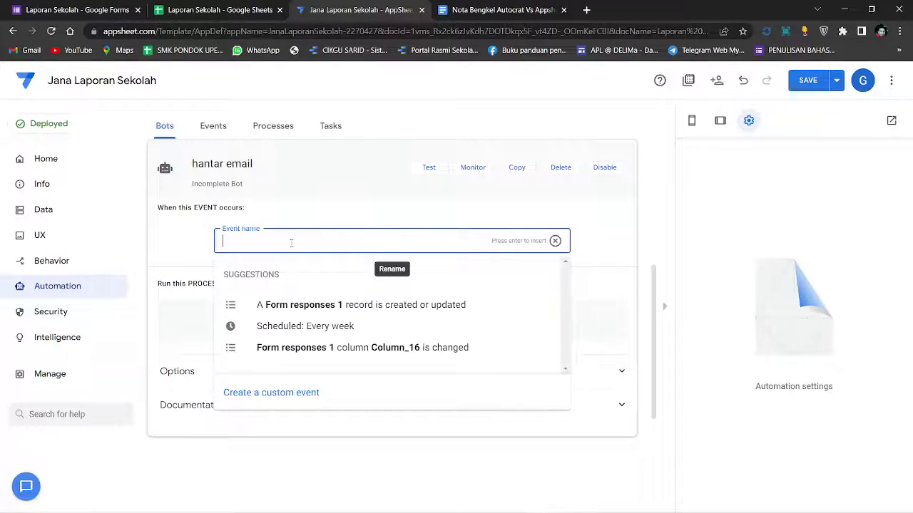
pyautogui.write('S')
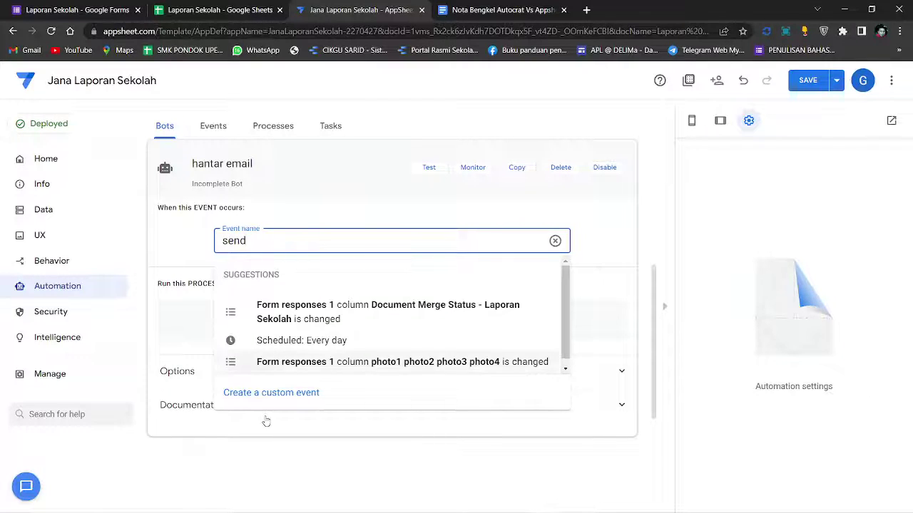
pyautogui.write('end')
pyautogui.click(291, 391)
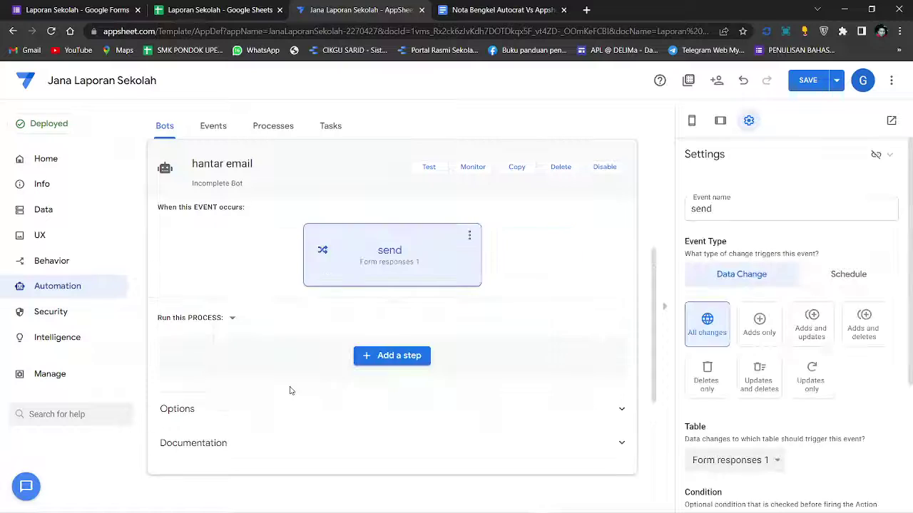
# Change the send event's type from Data Change to Schedule and make it run daily
pyautogui.scroll(-1, 795, 285)
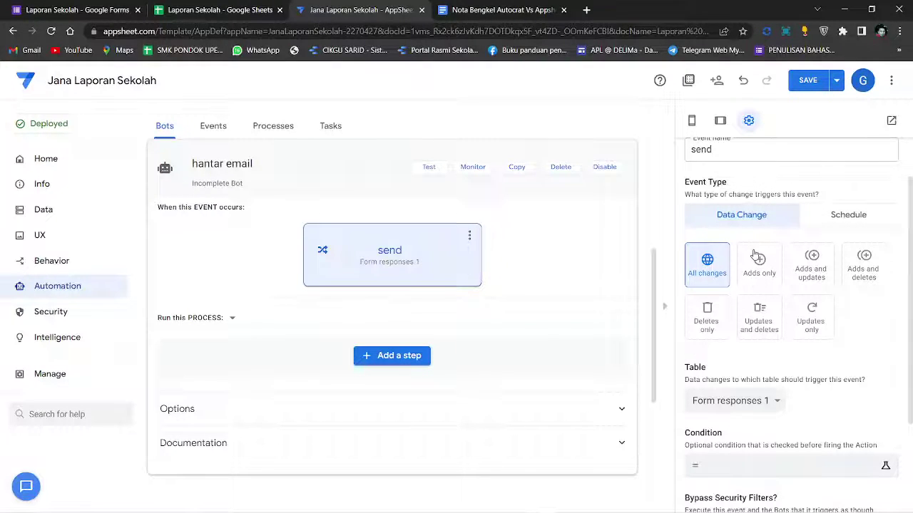
pyautogui.click(227, 13)
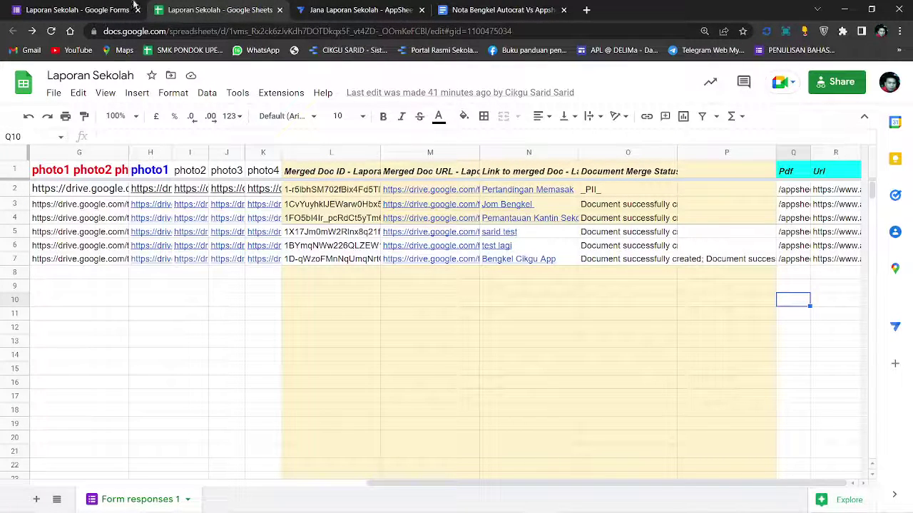
pyautogui.click(377, 8)
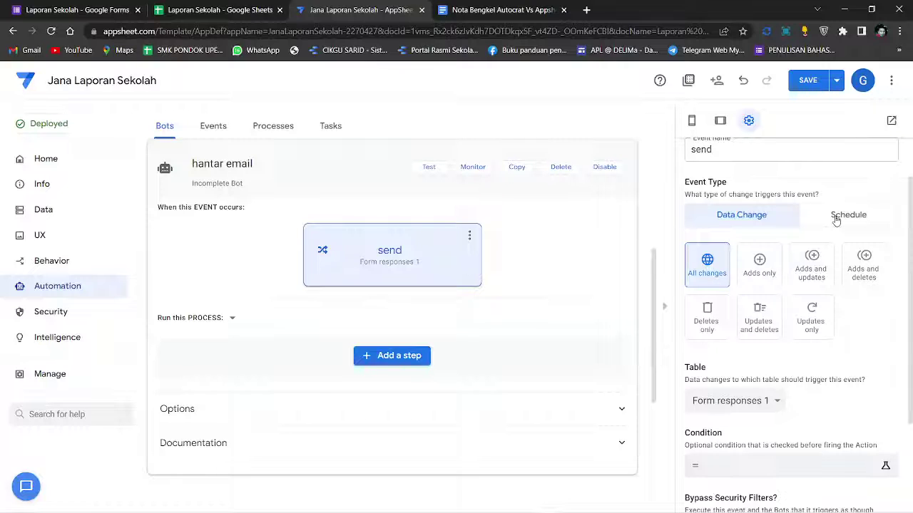
pyautogui.scroll(-1, 820, 285)
pyautogui.scroll(1, 795, 339)
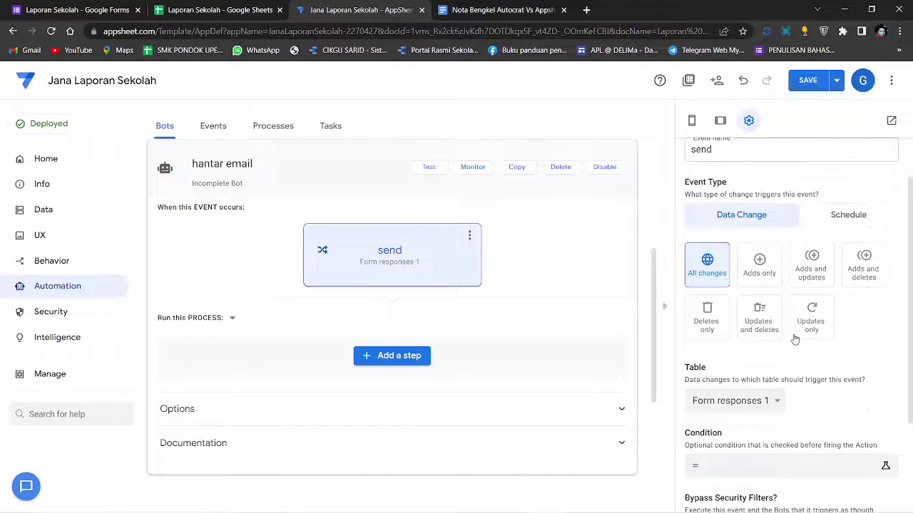
pyautogui.scroll(1, 795, 340)
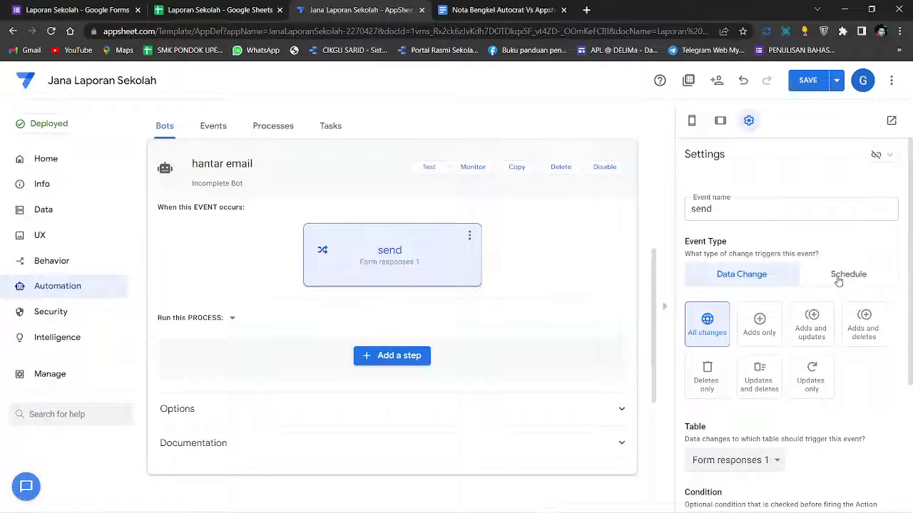
pyautogui.click(839, 277)
pyautogui.scroll(-2, 757, 311)
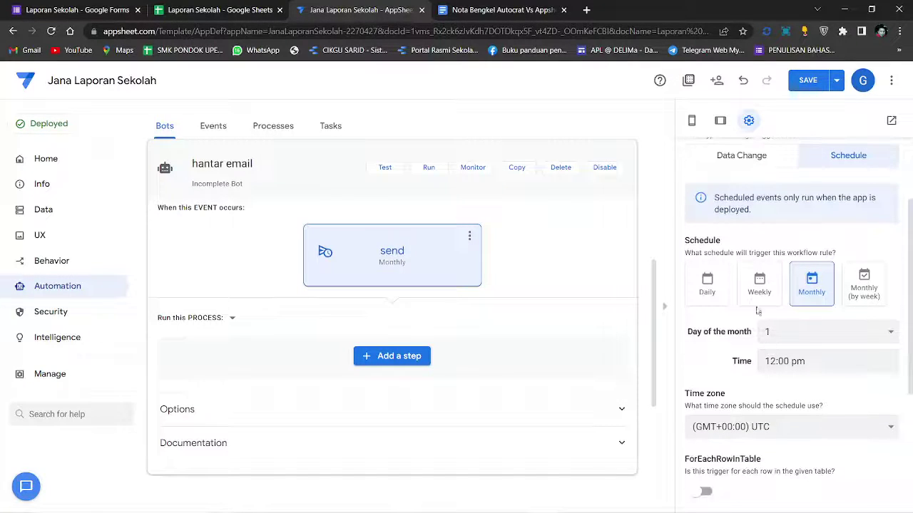
pyautogui.click(709, 285)
# Enable ForEachRowInTable for the send event's schedule
pyautogui.scroll(-2, 748, 318)
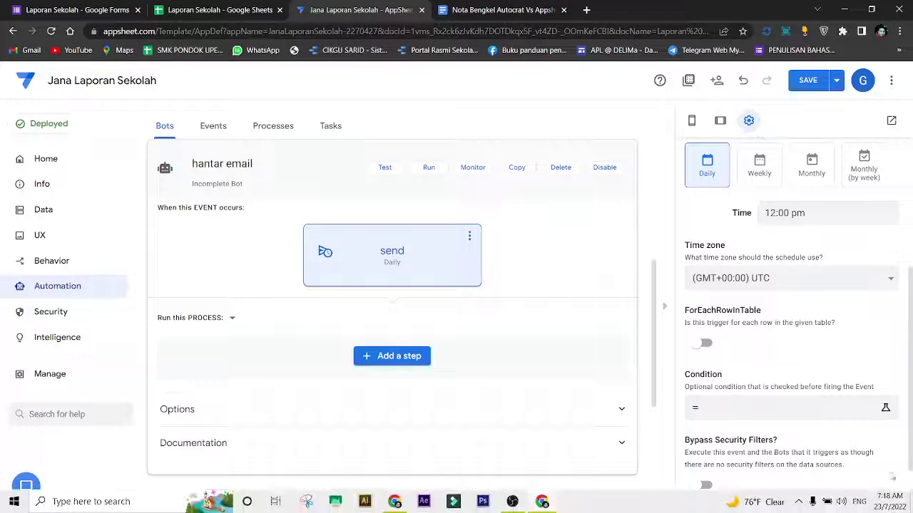
pyautogui.scroll(-1, 783, 386)
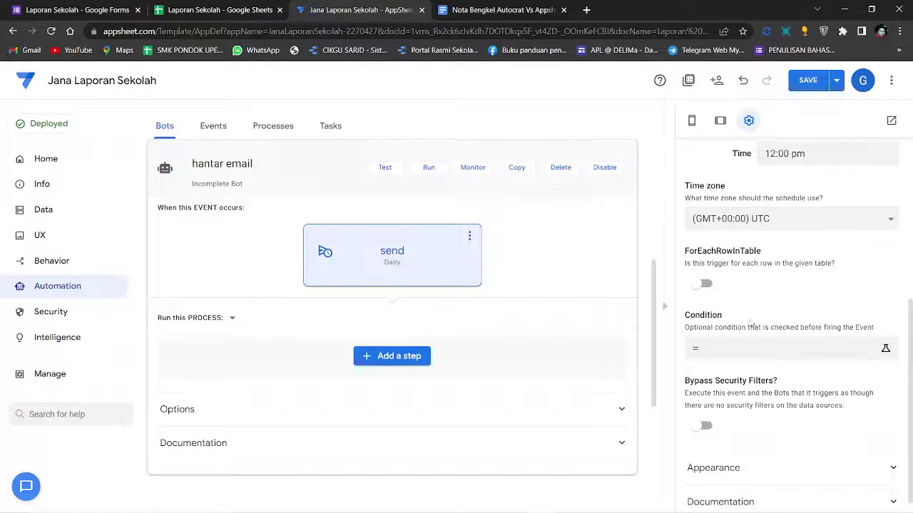
pyautogui.click(701, 285)
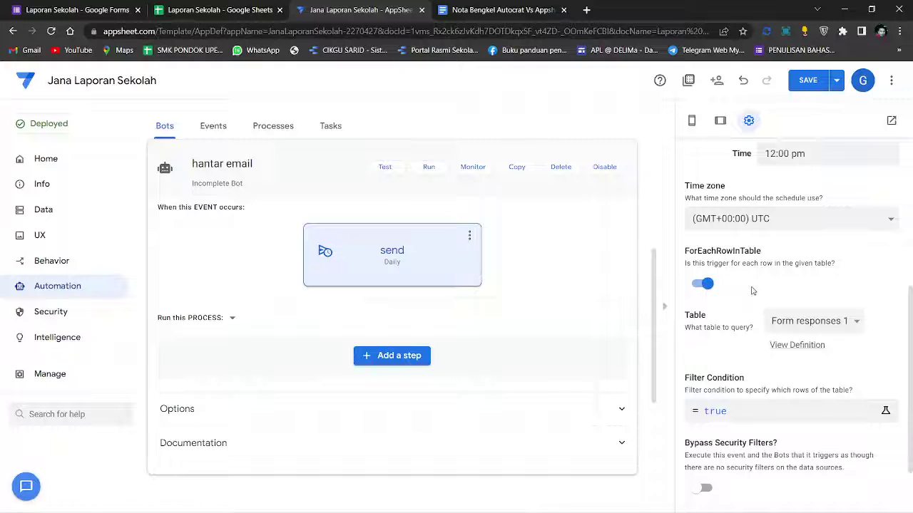
# Set the send event's daily schedule time to 7:22
pyautogui.scroll(2, 752, 291)
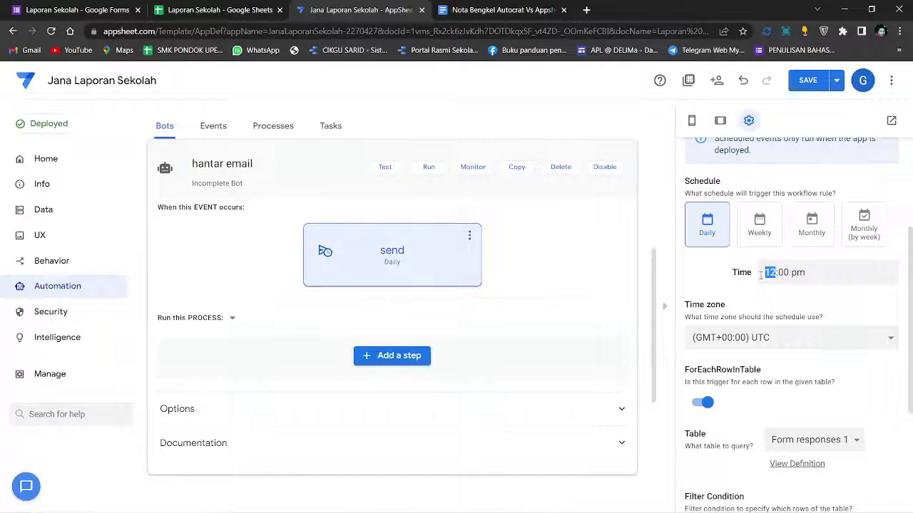
pyautogui.write('7:22')
pyautogui.press('Delete')
pyautogui.moveTo(787, 275); pyautogui.dragTo(807, 272)
# Add a custom step to the bot's process that runs a task to send an email
pyautogui.scroll(-3, 807, 302)
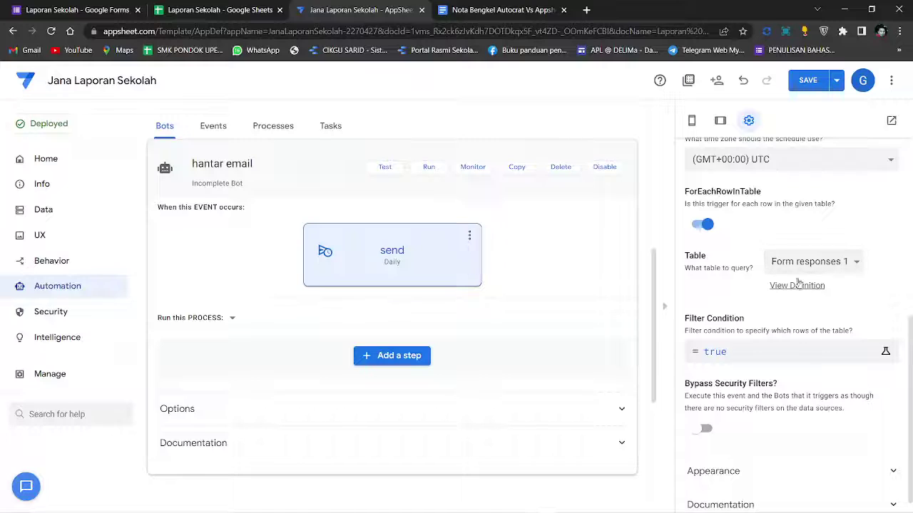
pyautogui.scroll(-1, 799, 283)
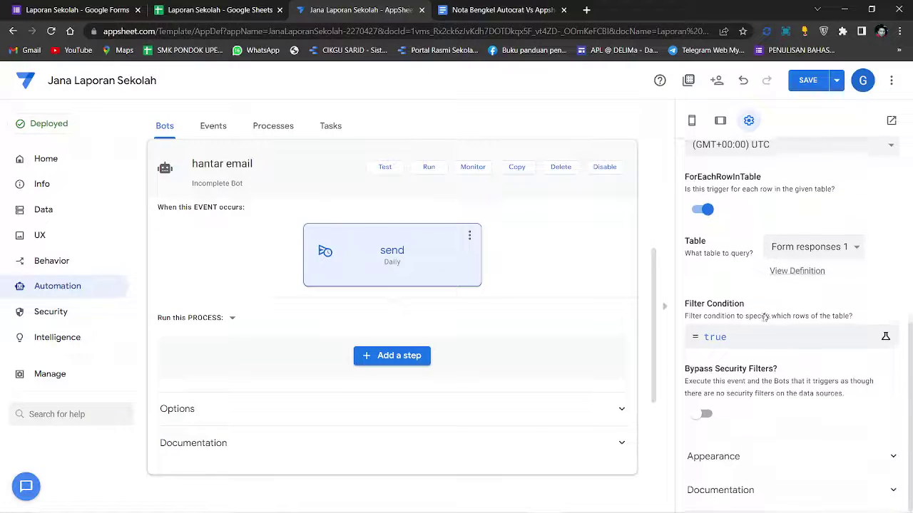
pyautogui.click(408, 364)
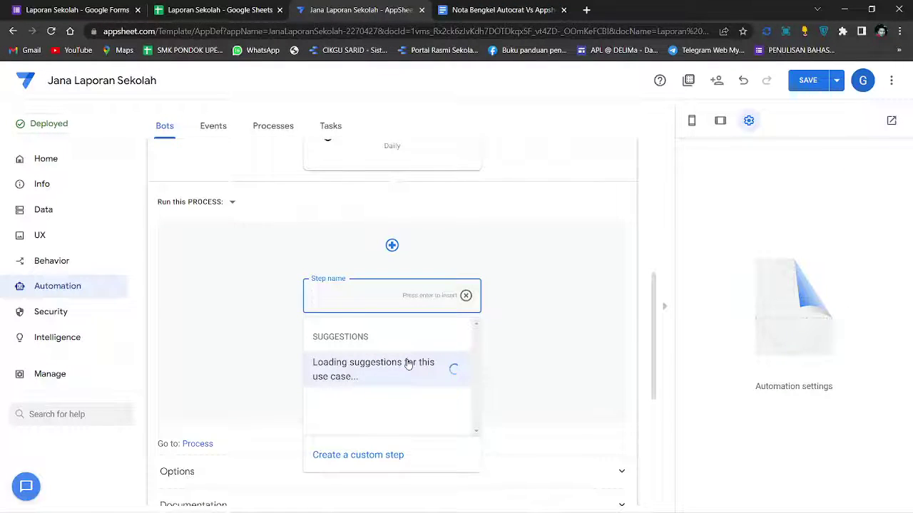
pyautogui.click(365, 459)
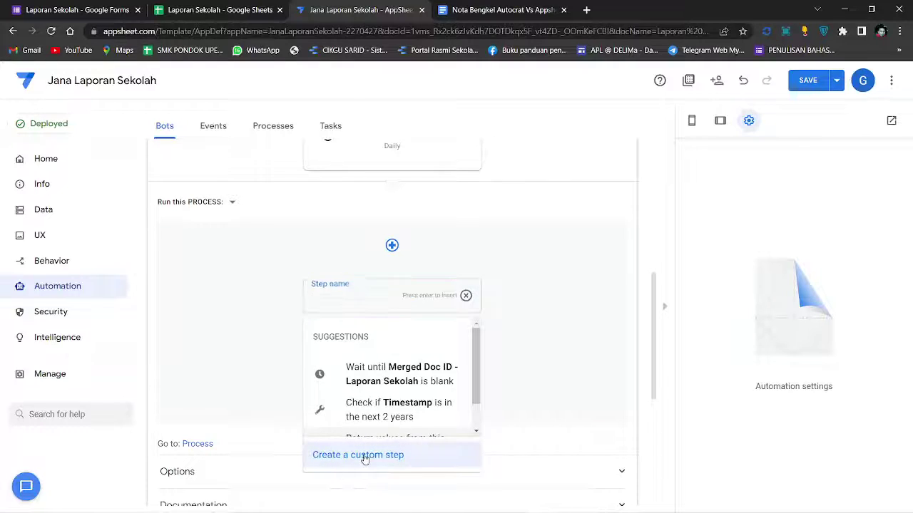
pyautogui.click(399, 290)
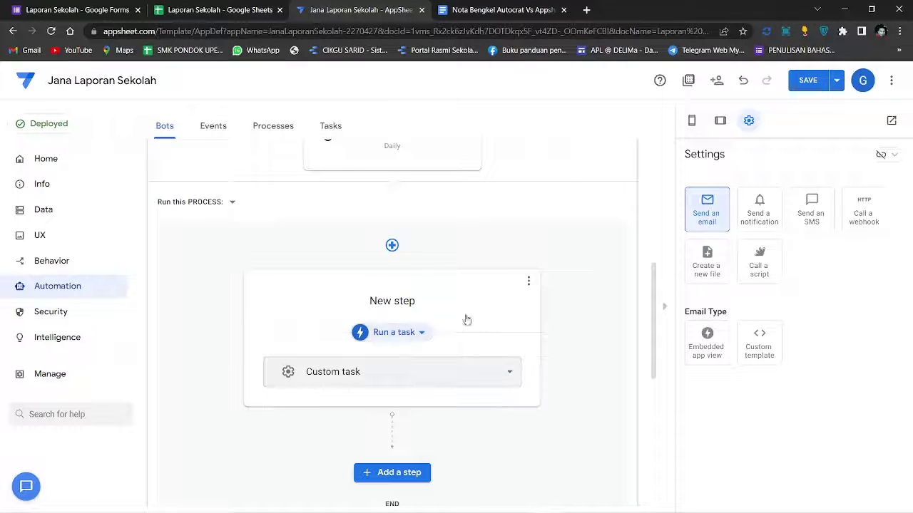
pyautogui.click(715, 211)
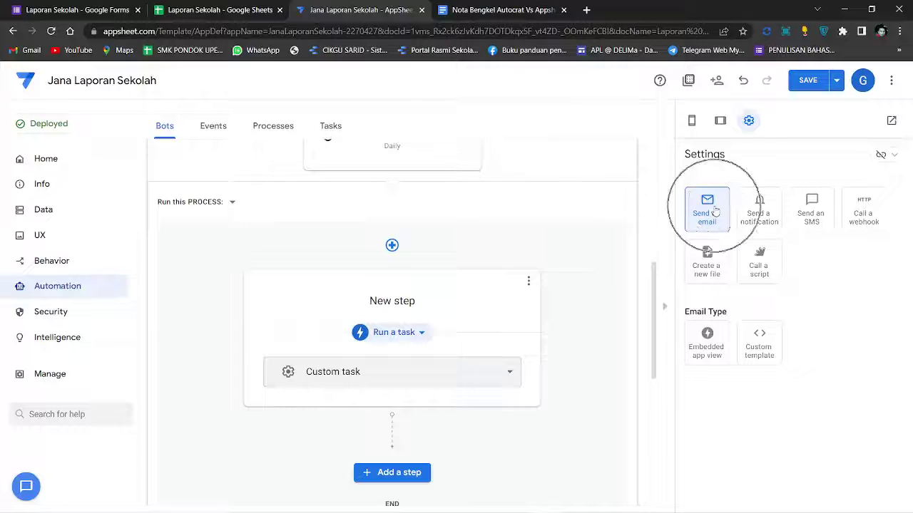
# Keep the step's task as a custom task and set its email type to Custom template
pyautogui.click(774, 214)
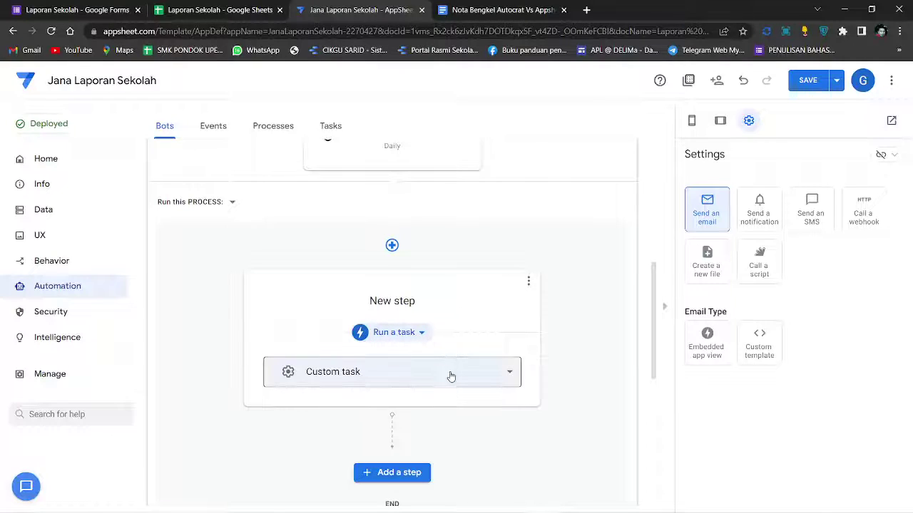
pyautogui.scroll(-1, 478, 360)
pyautogui.click(469, 317)
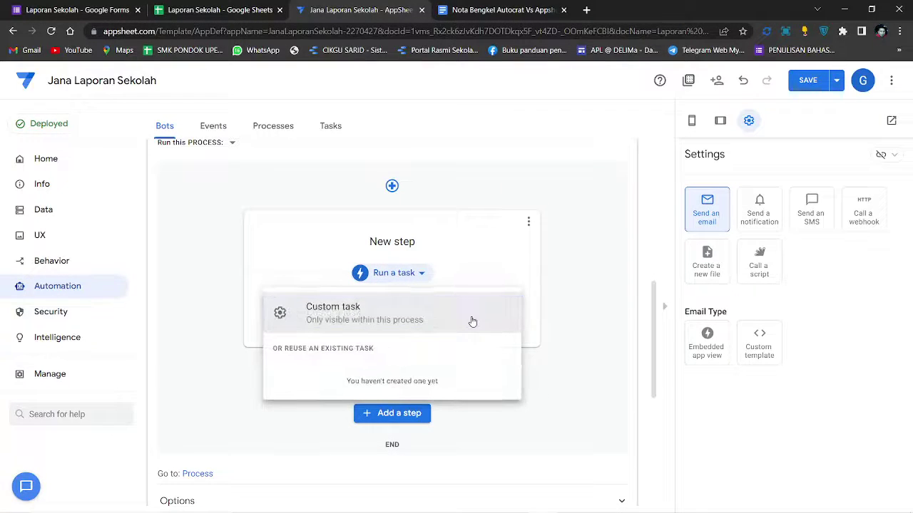
pyautogui.click(473, 319)
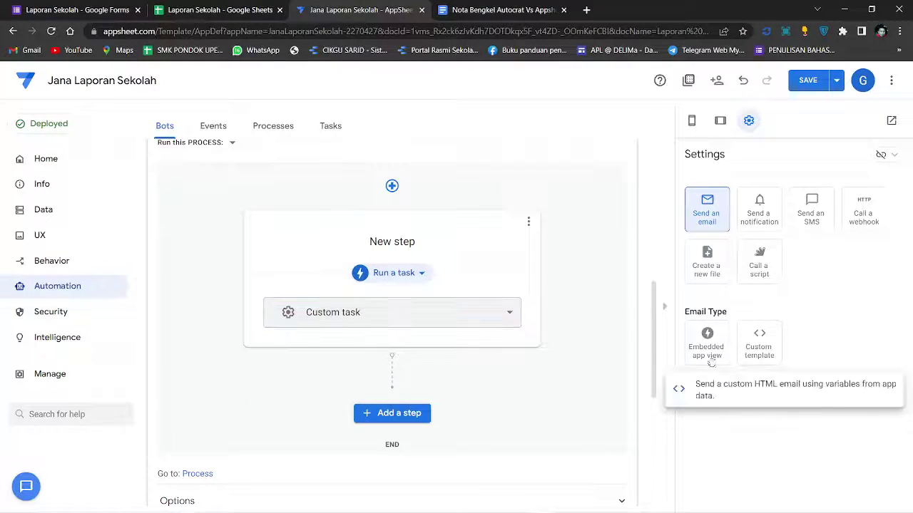
pyautogui.click(759, 341)
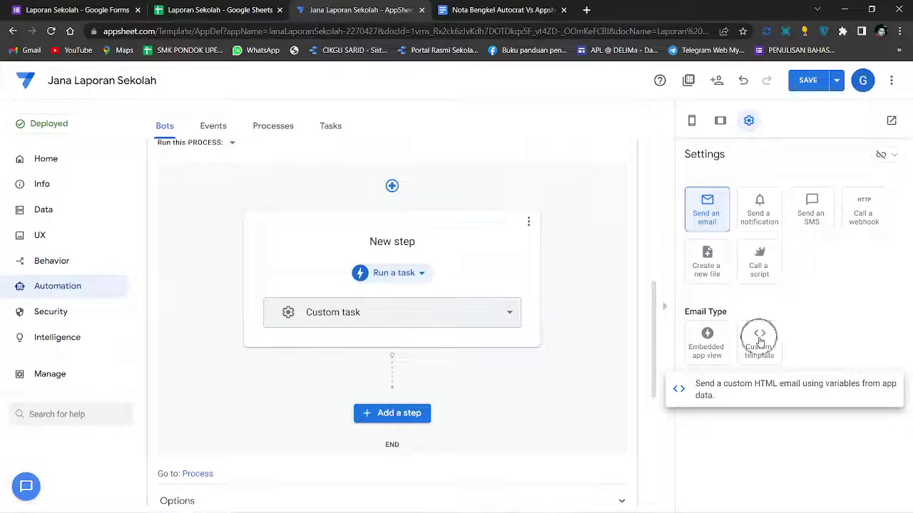
pyautogui.click(760, 341)
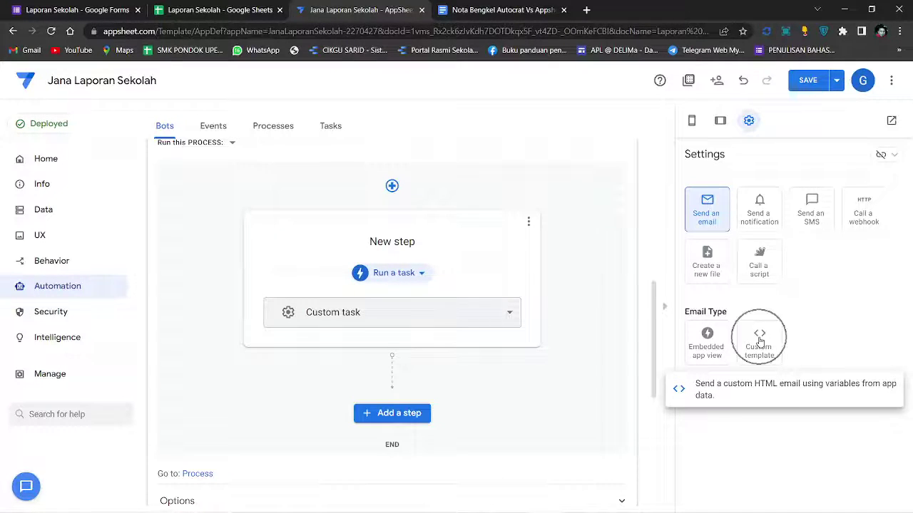
# Add a recipient to the email task using the expression [Email Pelapor]
pyautogui.scroll(-3, 781, 301)
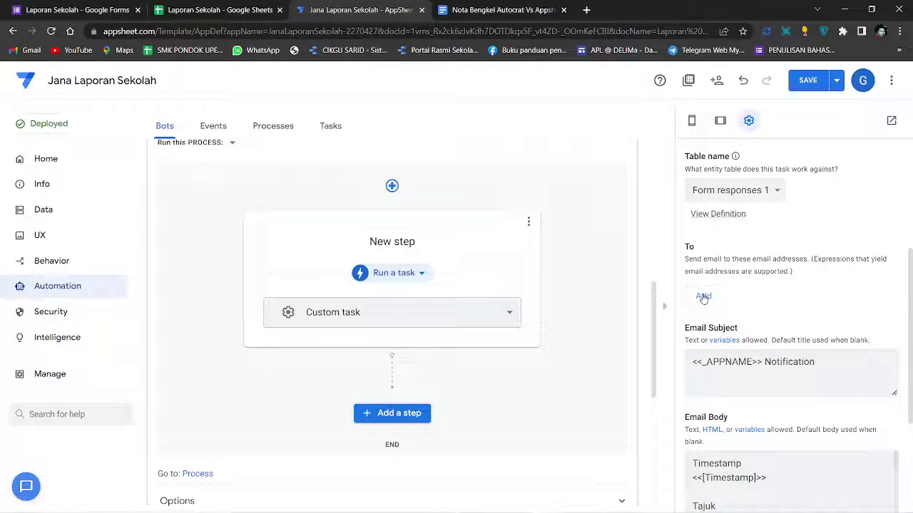
pyautogui.click(703, 297)
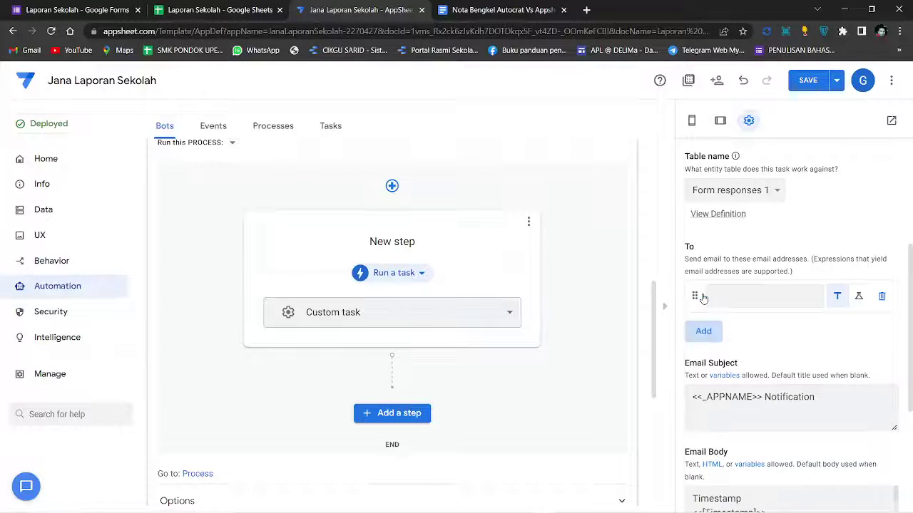
pyautogui.click(859, 298)
pyautogui.click(812, 299)
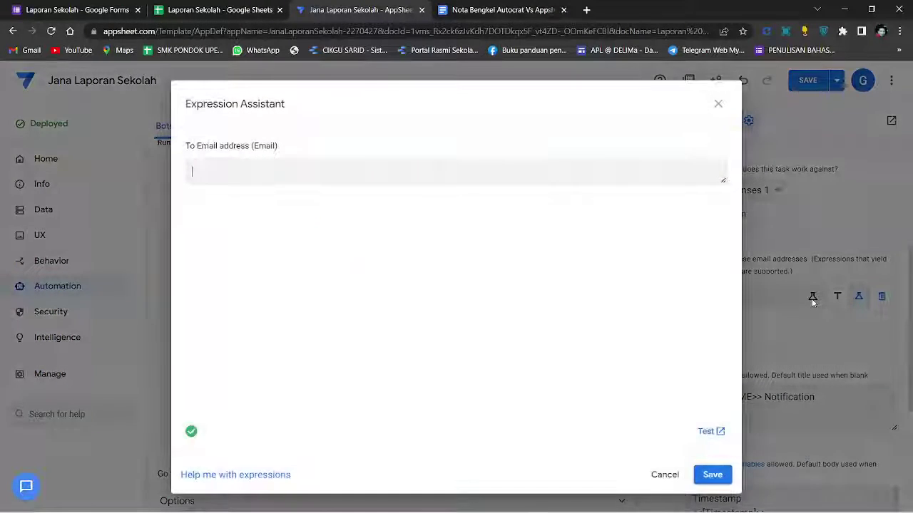
pyautogui.click(359, 221)
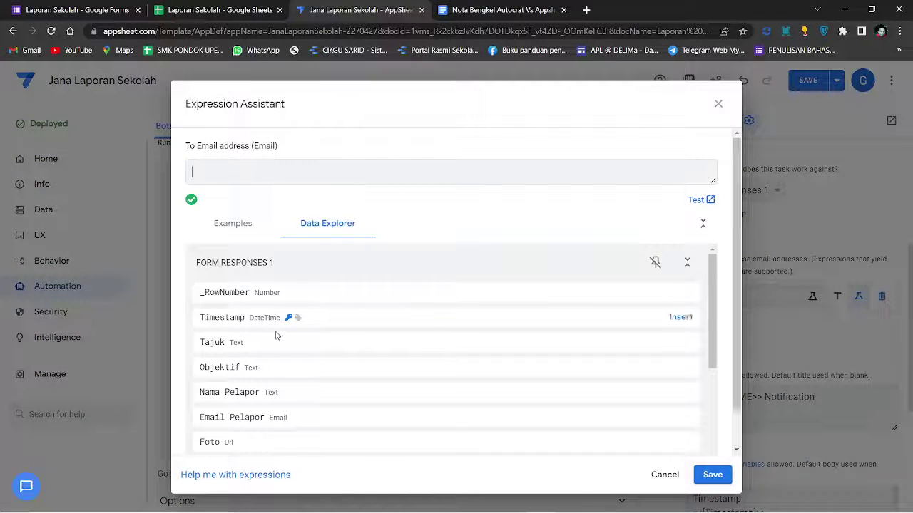
pyautogui.scroll(-2, 276, 335)
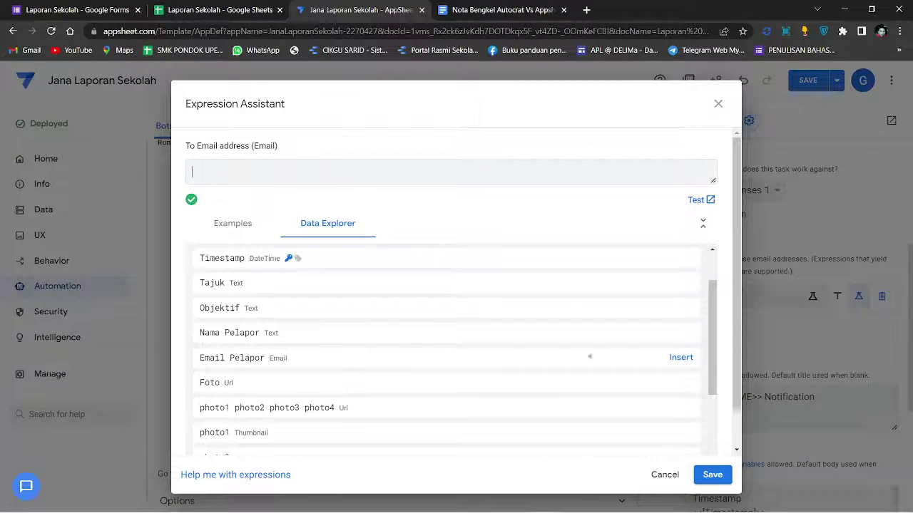
pyautogui.click(681, 359)
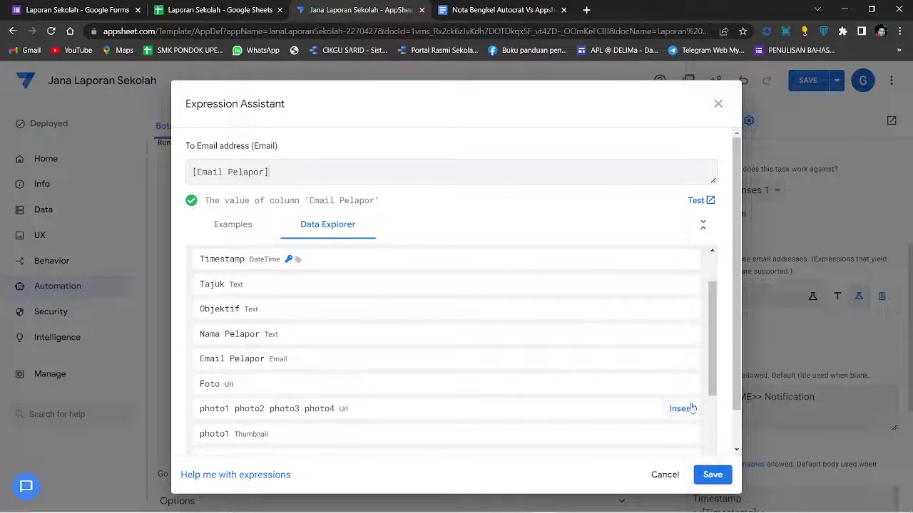
pyautogui.click(712, 474)
# Replace the default email subject with "Tahaniah <<>>"
pyautogui.scroll(-2, 755, 341)
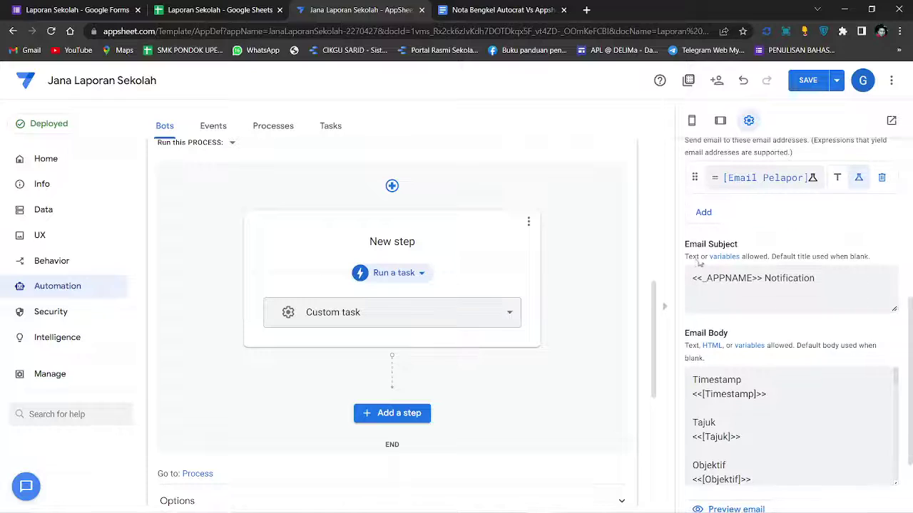
pyautogui.moveTo(818, 279); pyautogui.dragTo(677, 282)
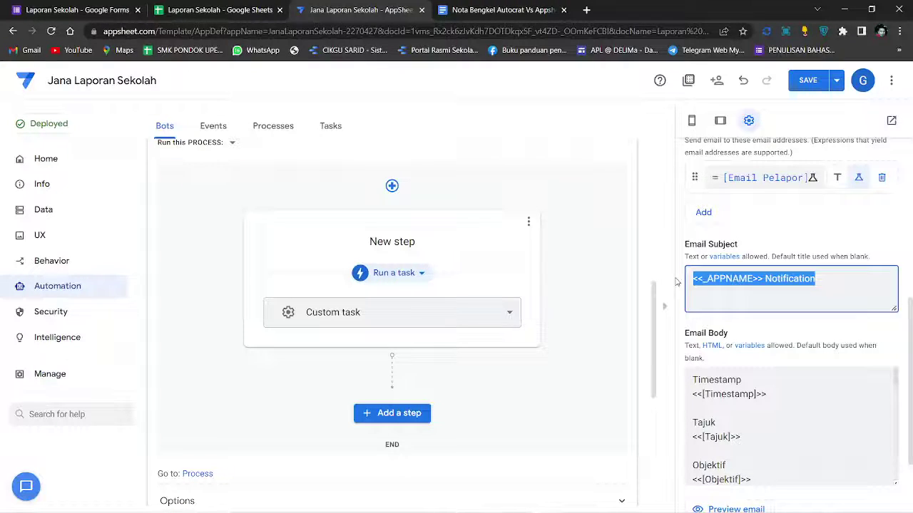
pyautogui.write('Ta')
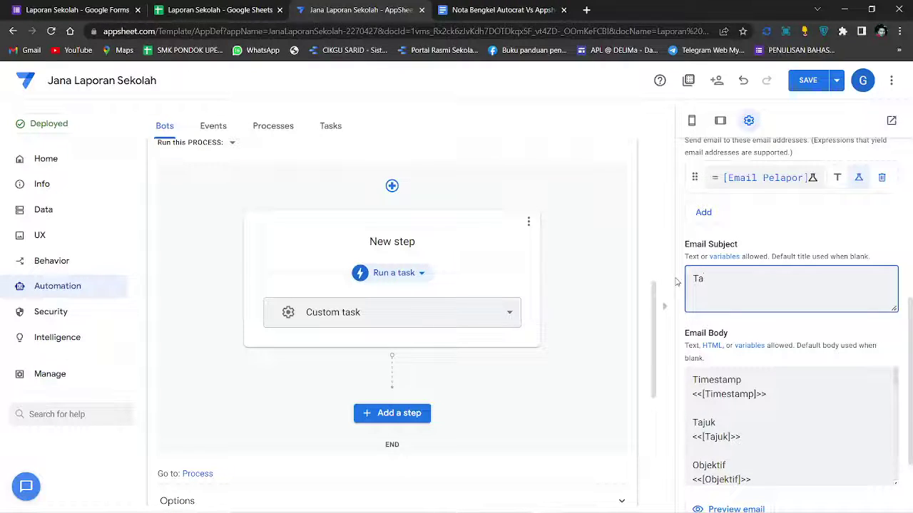
pyautogui.write('haniah <<>>')
# Copy the Nama Pelapor header from the Laporan Sekolah sheet in Google Sheets and paste it inside the subject's << >> placeholder in AppSheet
pyautogui.click(214, 10)
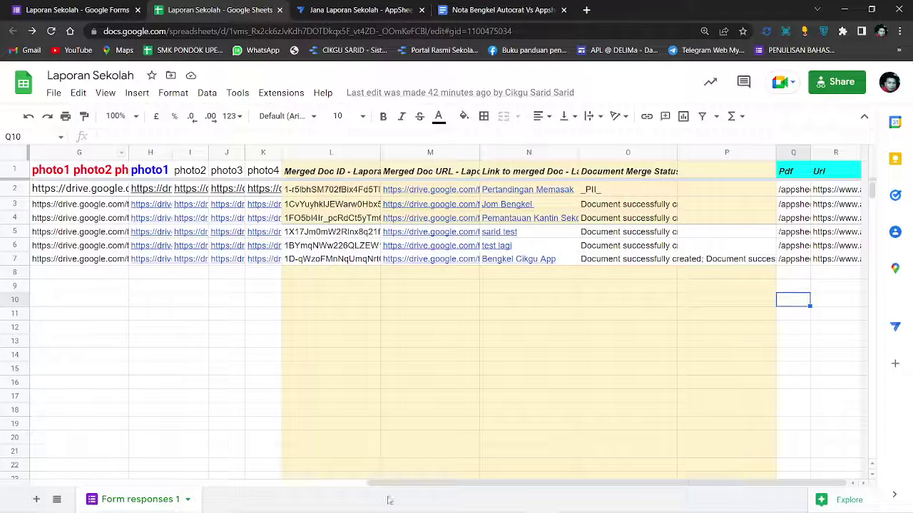
pyautogui.hscroll(-10, 389, 492)
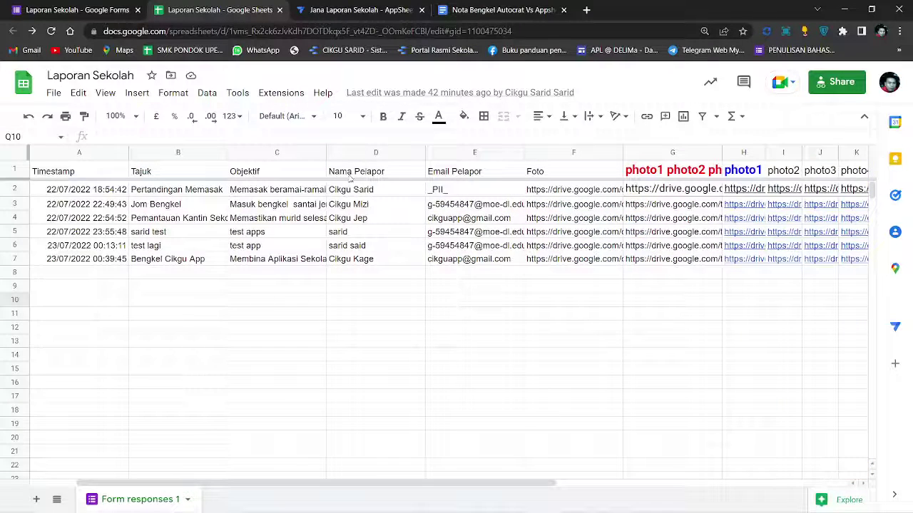
pyautogui.click(350, 178)
pyautogui.rightClick(349, 178)
pyautogui.click(378, 158)
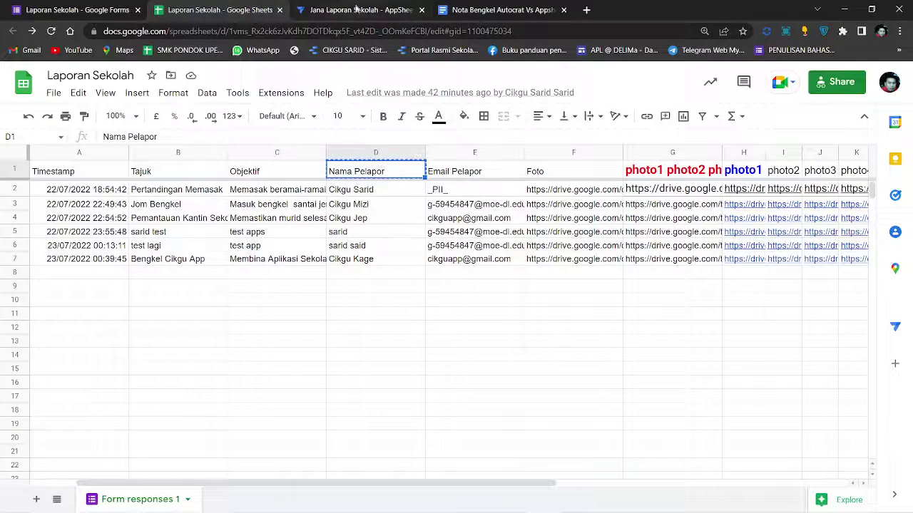
pyautogui.click(356, 9)
pyautogui.rightClick(747, 287)
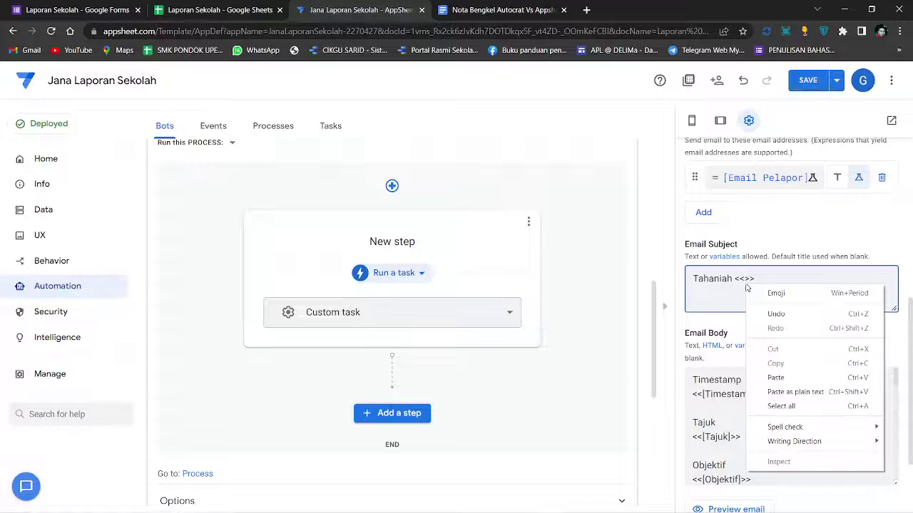
pyautogui.click(776, 377)
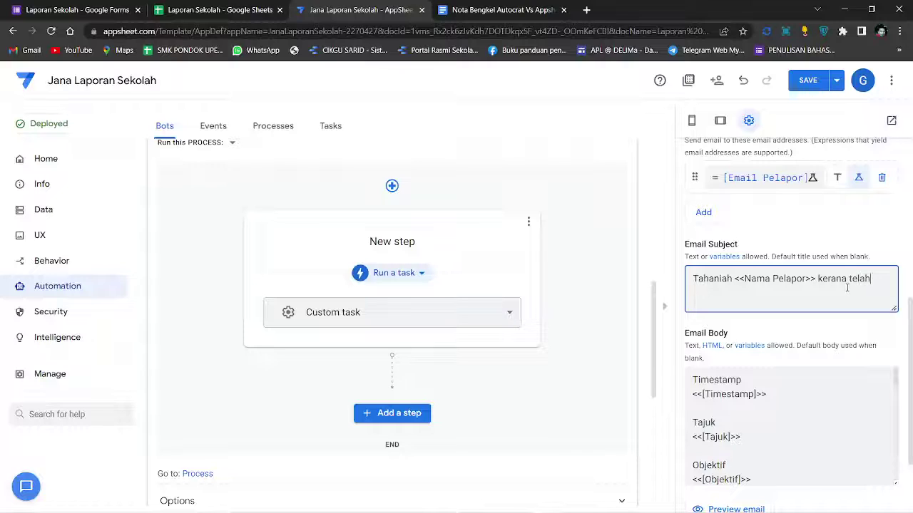
# Extend the email subject with "kerana telah membuat laporan <<Tajuk>>", copying the Tajuk header from the Google Sheets responses into the placeholder
pyautogui.write('kerana telah mem')
pyautogui.write('ran <<>>')
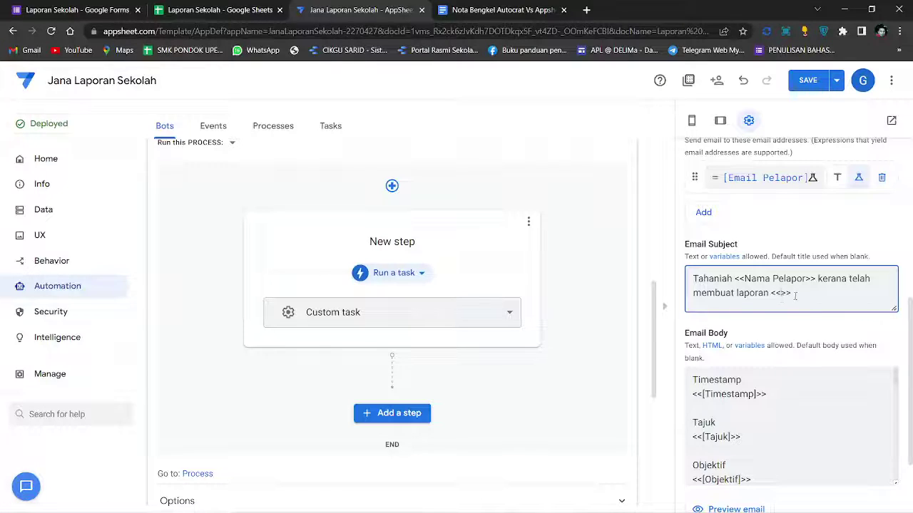
pyautogui.click(214, 10)
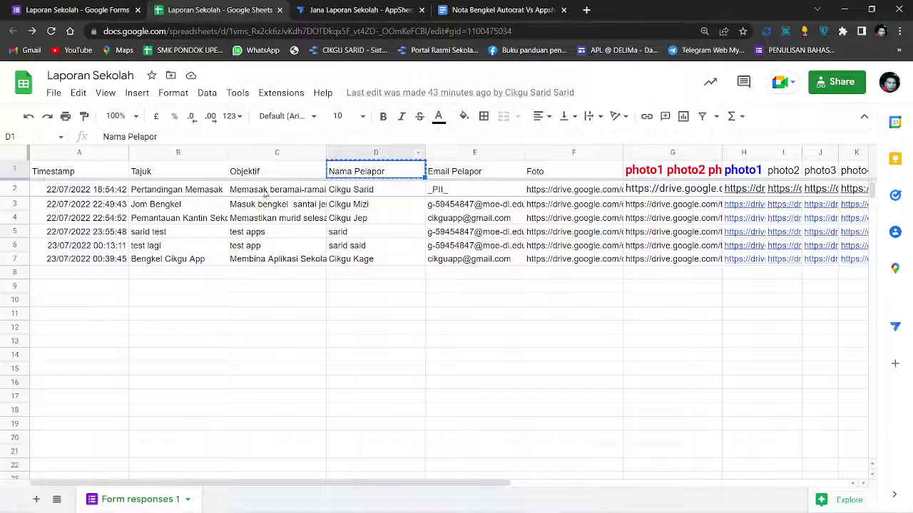
pyautogui.click(174, 171)
pyautogui.rightClick(173, 171)
pyautogui.click(204, 161)
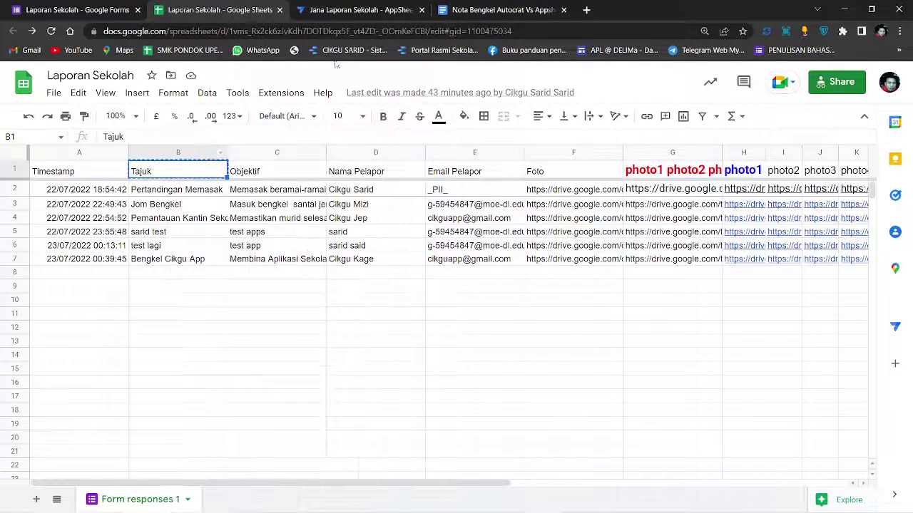
pyautogui.click(349, 11)
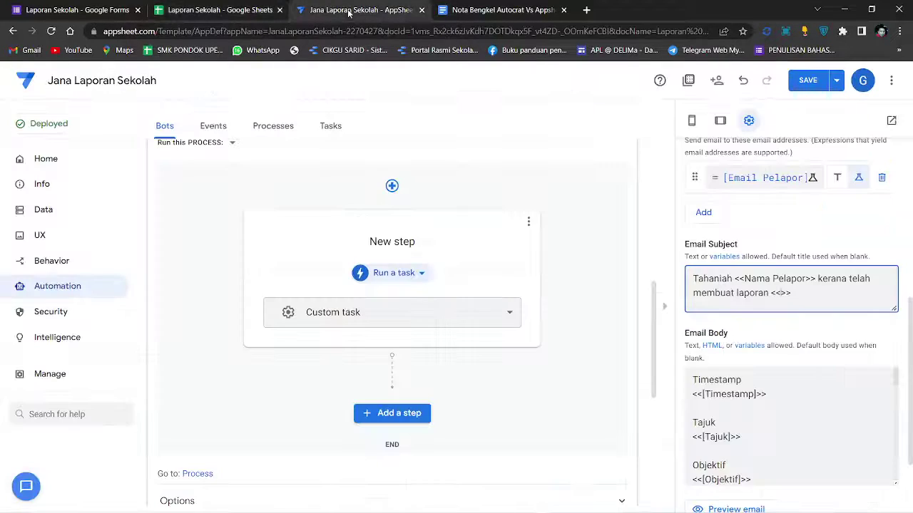
pyautogui.rightClick(782, 296)
pyautogui.click(821, 389)
# Review the email body's column variables and the task's advanced options, from CC and BCC to the email body template
pyautogui.scroll(-1, 759, 355)
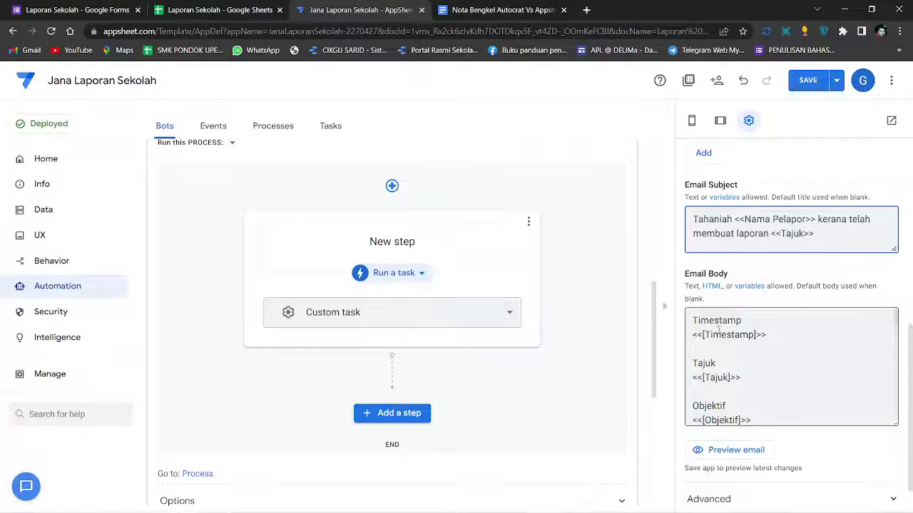
pyautogui.scroll(-3, 762, 355)
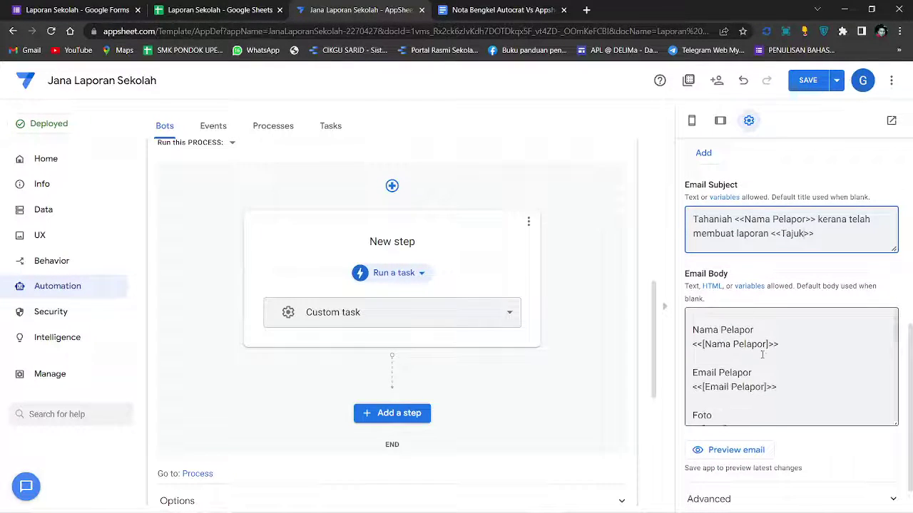
pyautogui.scroll(-3, 744, 388)
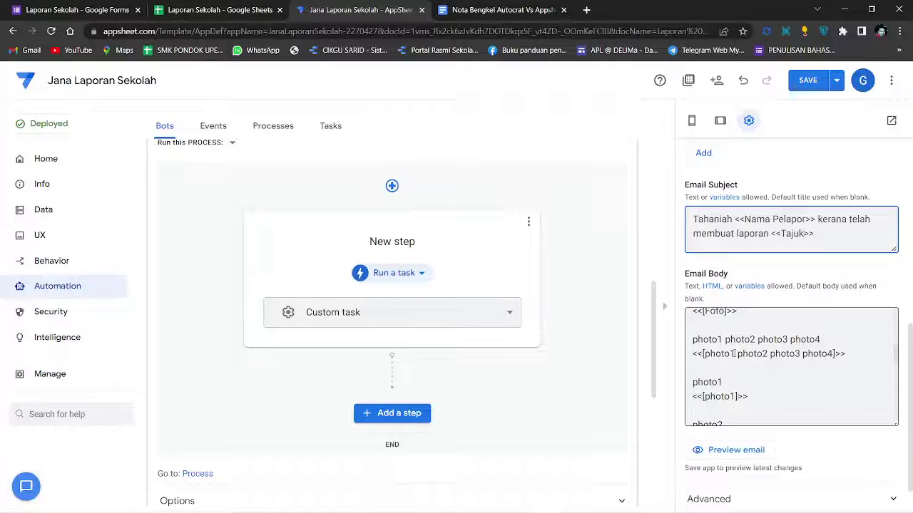
pyautogui.scroll(-5, 759, 340)
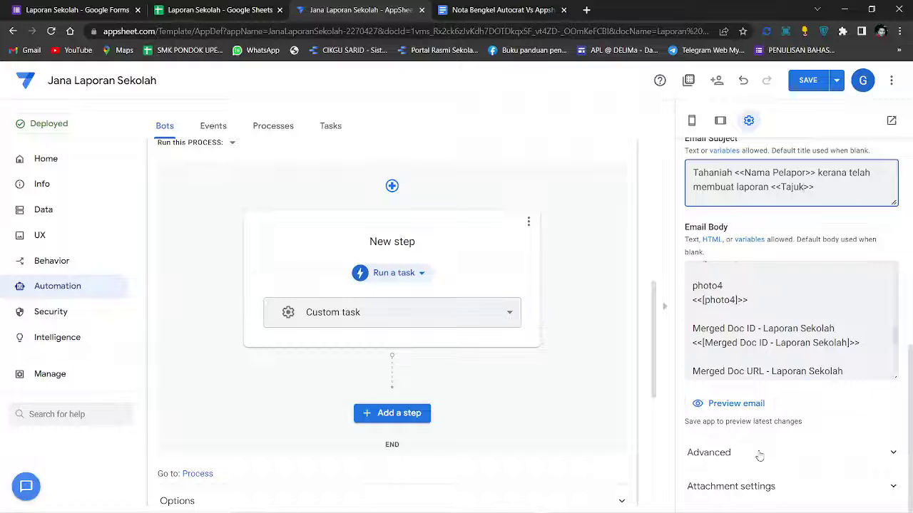
pyautogui.click(759, 455)
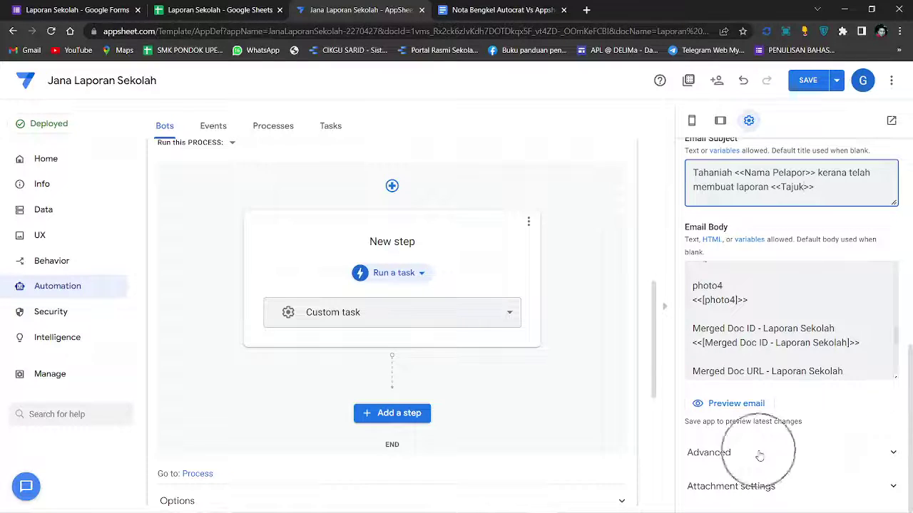
pyautogui.scroll(-3, 739, 392)
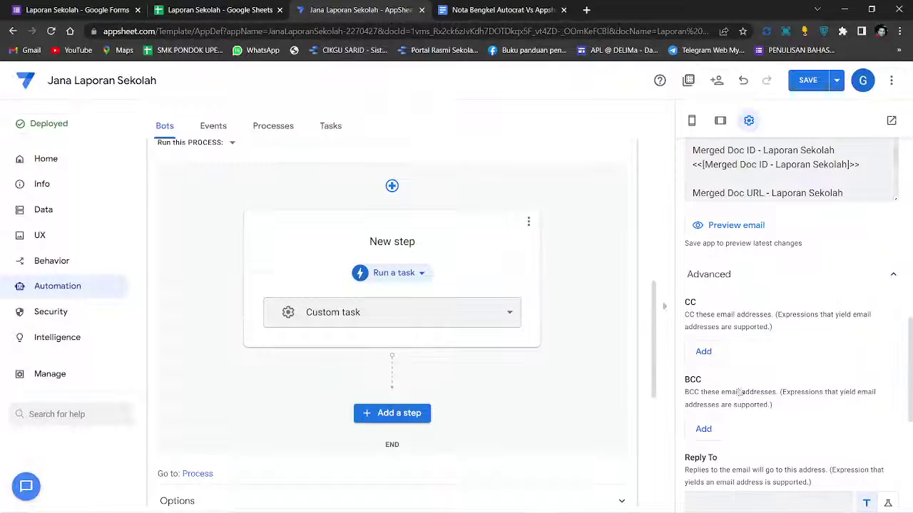
pyautogui.scroll(-3, 738, 392)
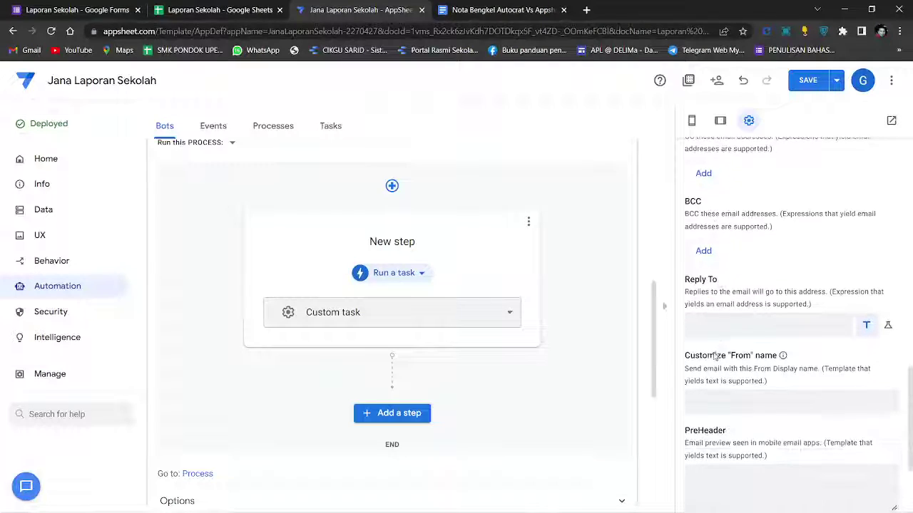
pyautogui.scroll(-2, 739, 330)
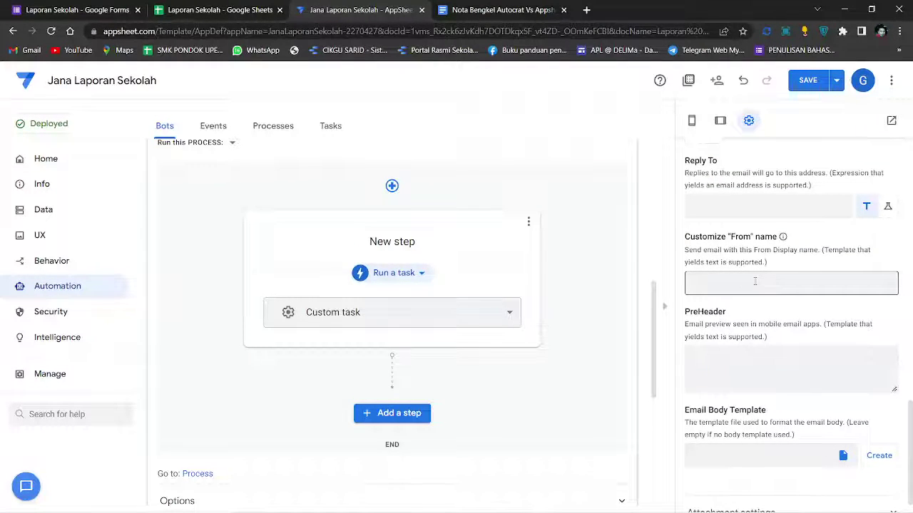
pyautogui.scroll(-1, 753, 328)
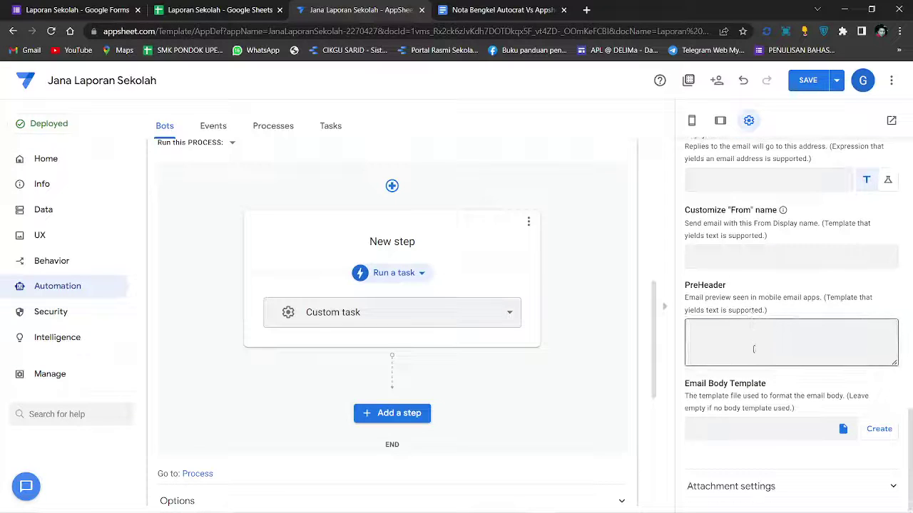
pyautogui.click(877, 431)
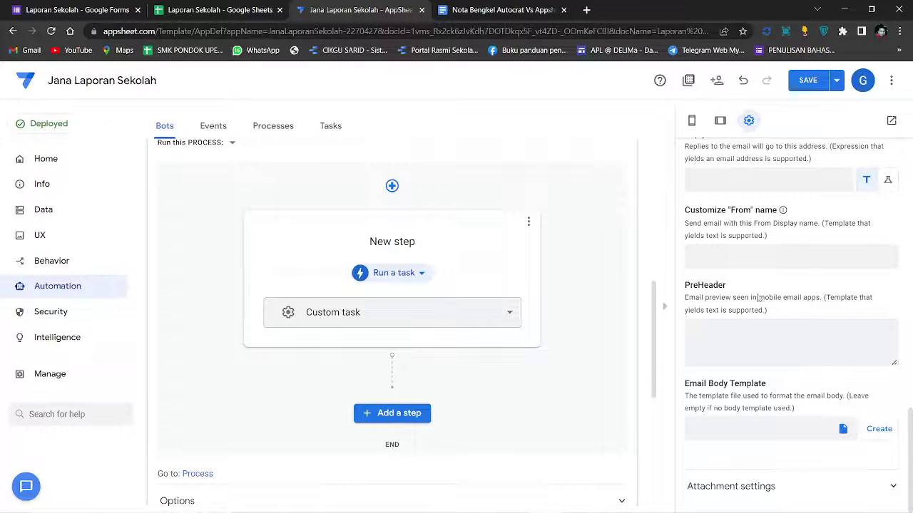
# Expand the email task's attachment settings and create a new attachment template
pyautogui.click(745, 488)
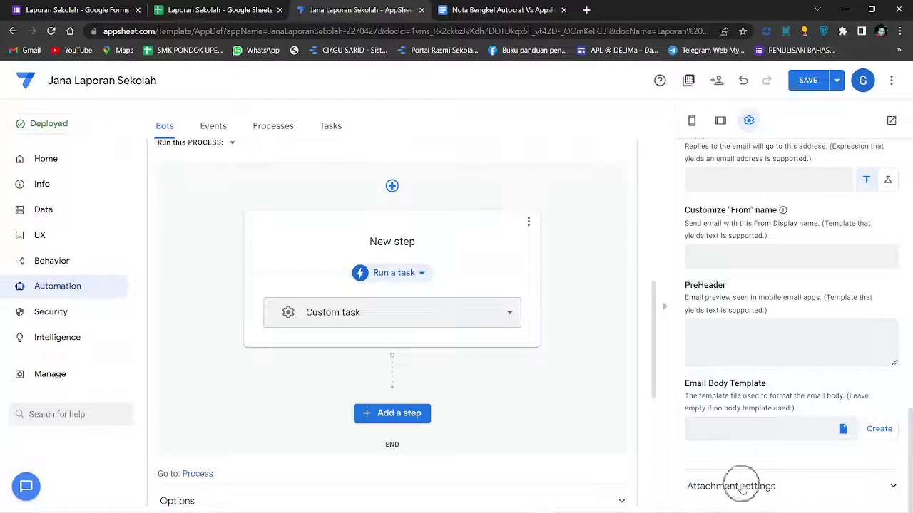
pyautogui.scroll(-3, 756, 466)
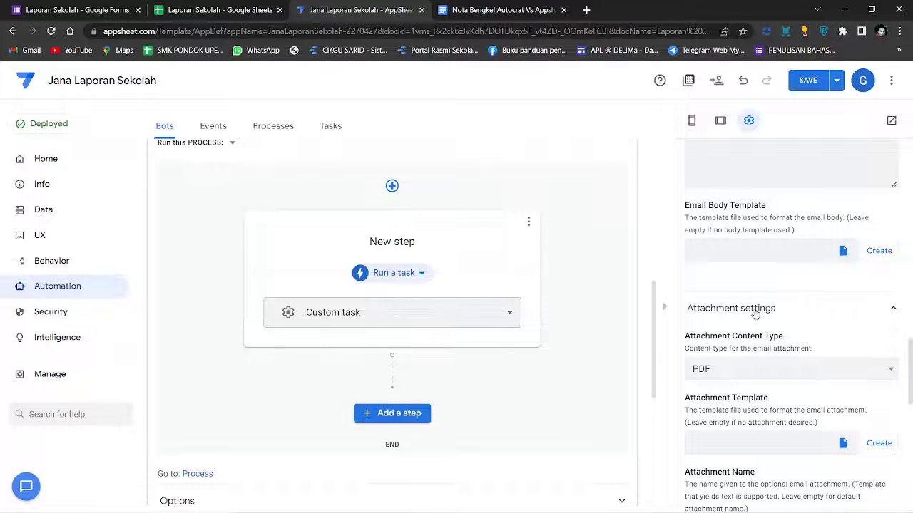
pyautogui.scroll(-2, 756, 317)
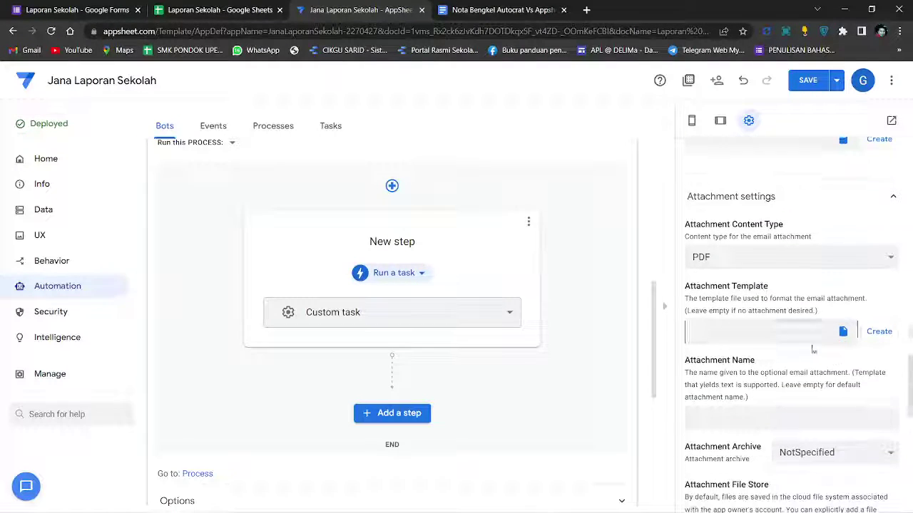
pyautogui.click(877, 324)
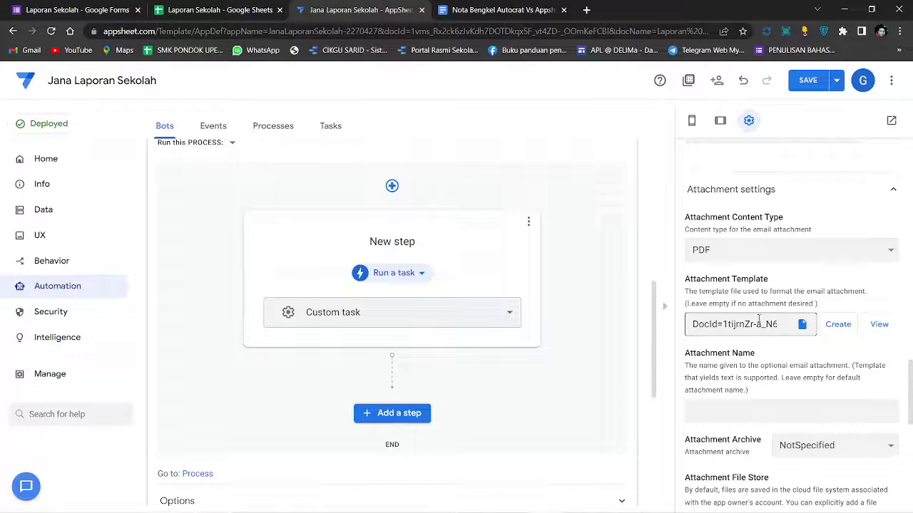
# View the new attachment template in Google Docs, close it, and save the app in AppSheet
pyautogui.click(879, 325)
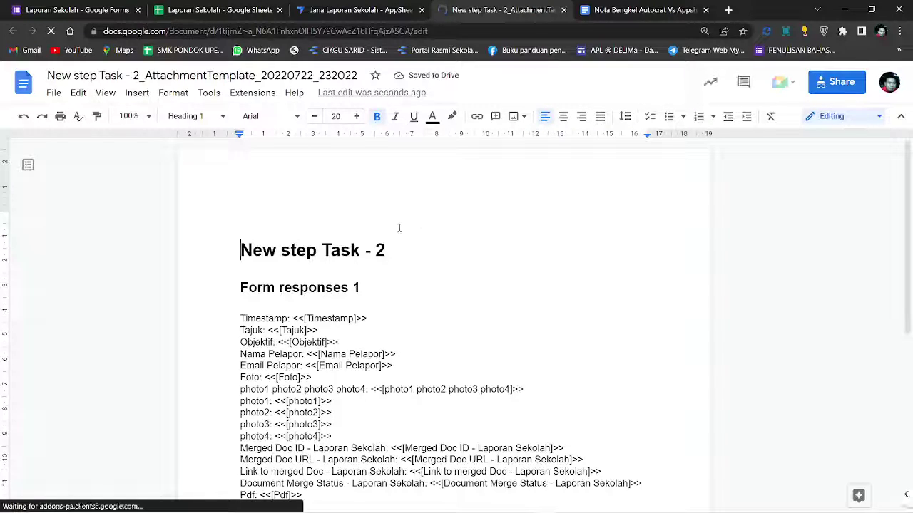
pyautogui.click(564, 10)
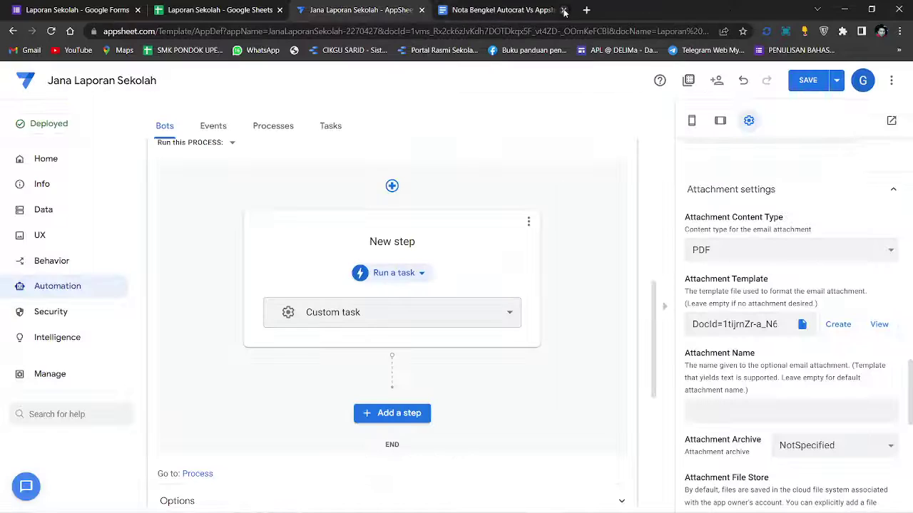
pyautogui.click(808, 82)
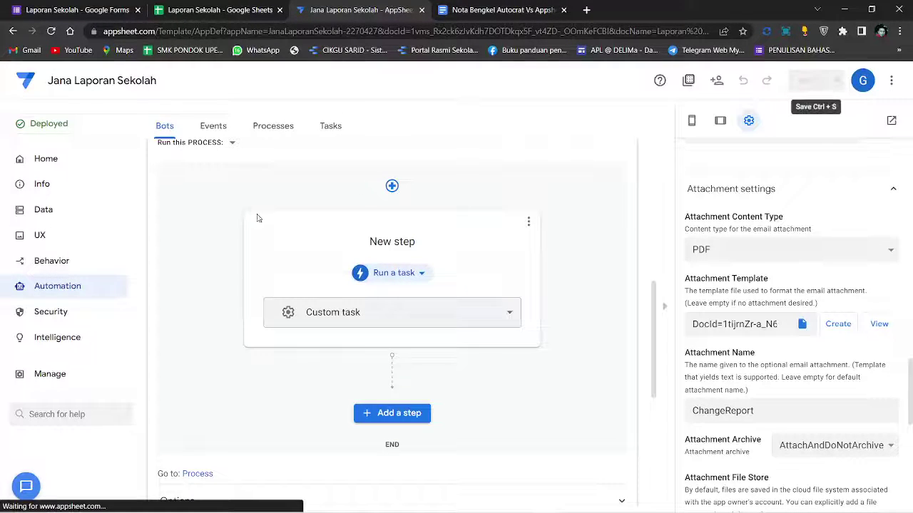
# Open the Bengkel bot's Template step and view its existing document template in Google Docs
pyautogui.click(70, 286)
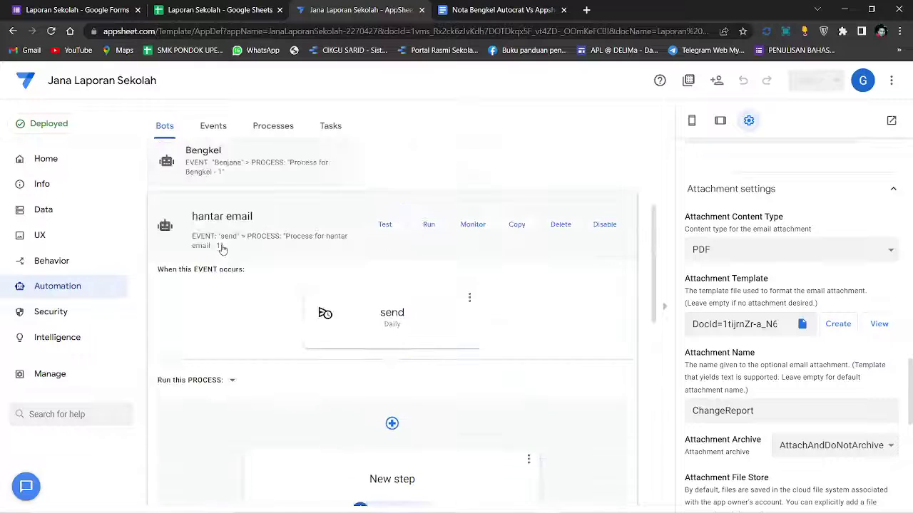
pyautogui.click(172, 166)
pyautogui.scroll(-3, 406, 253)
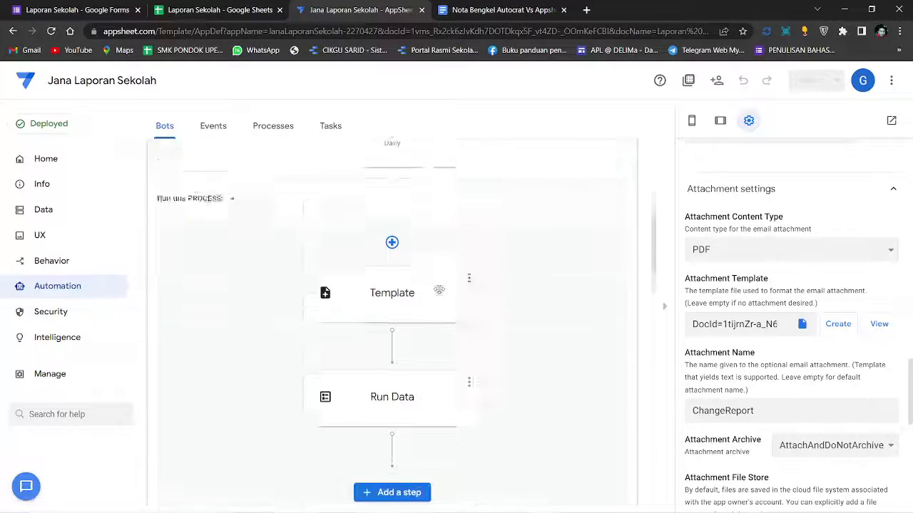
pyautogui.click(462, 261)
pyautogui.scroll(-5, 776, 291)
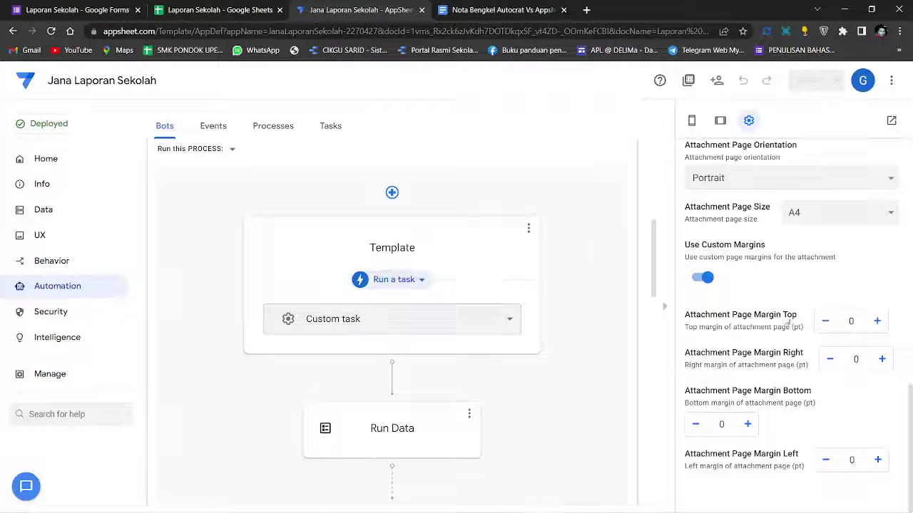
pyautogui.scroll(7, 788, 322)
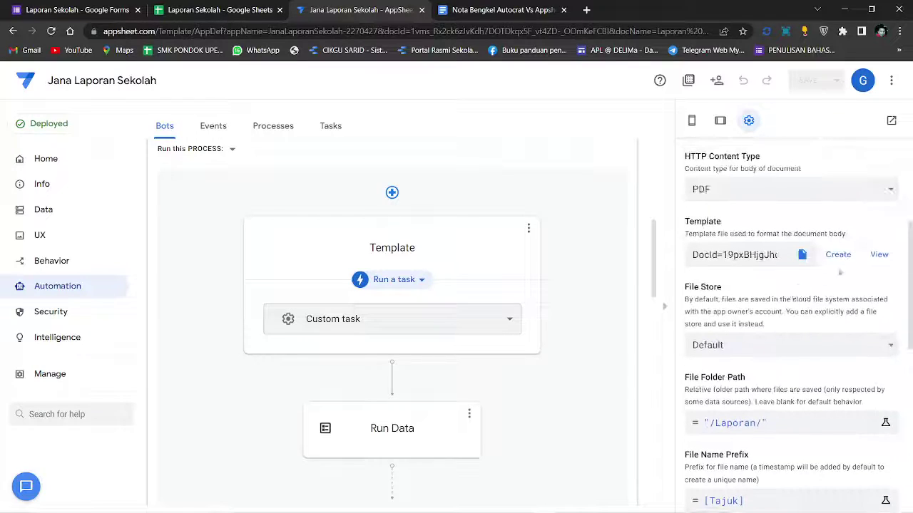
pyautogui.click(878, 255)
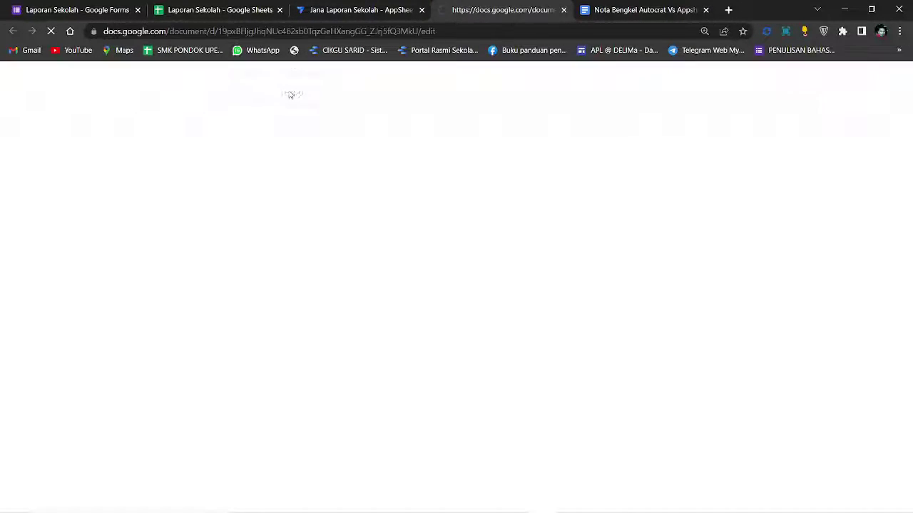
# Copy the full title of the Laporan Akademik CikguApp template document
pyautogui.click(149, 75)
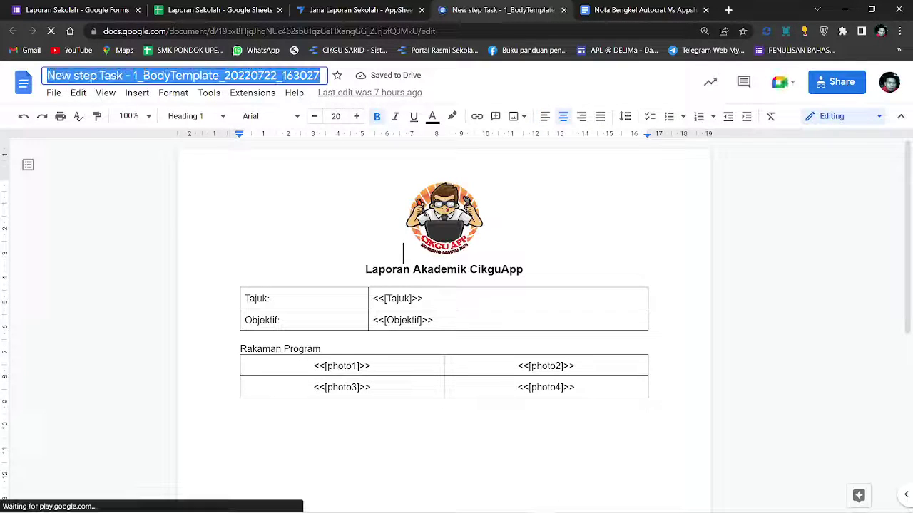
pyautogui.rightClick(144, 74)
pyautogui.click(188, 116)
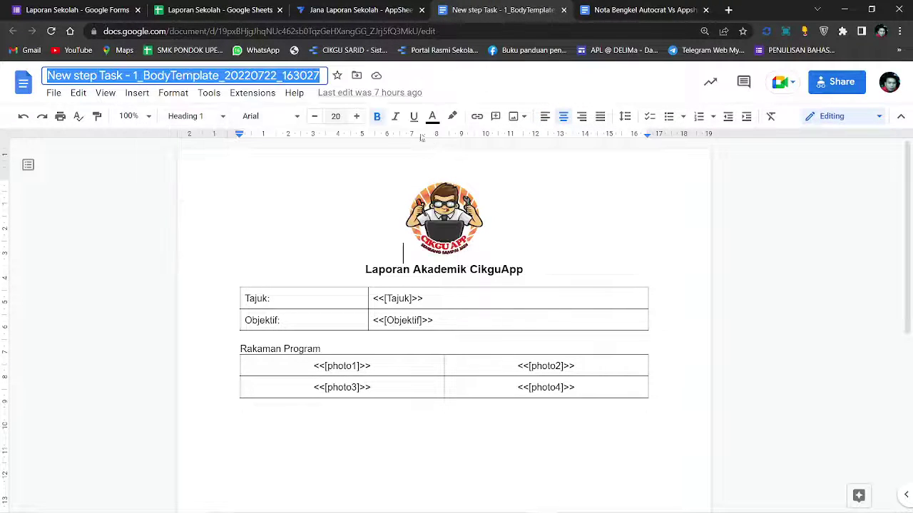
# Switch back to AppSheet and reopen the New step email task in the hantar email bot
pyautogui.click(355, 10)
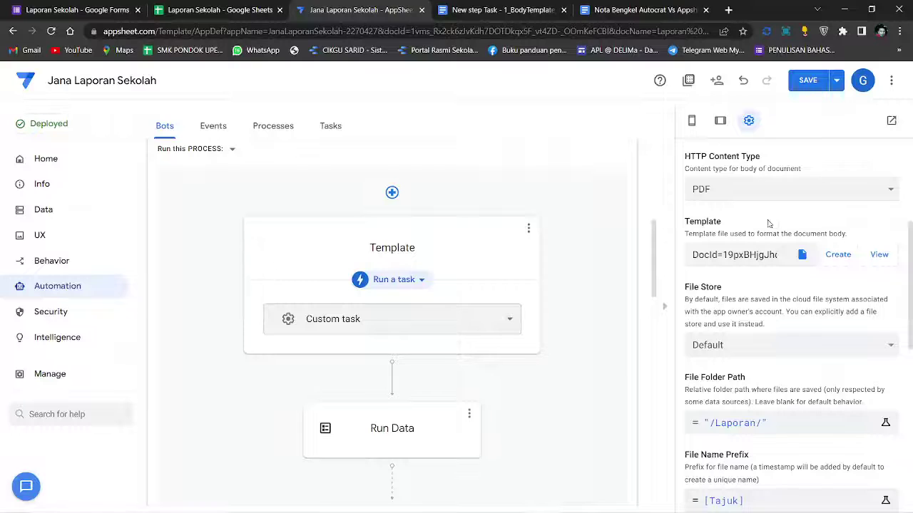
pyautogui.scroll(5, 286, 273)
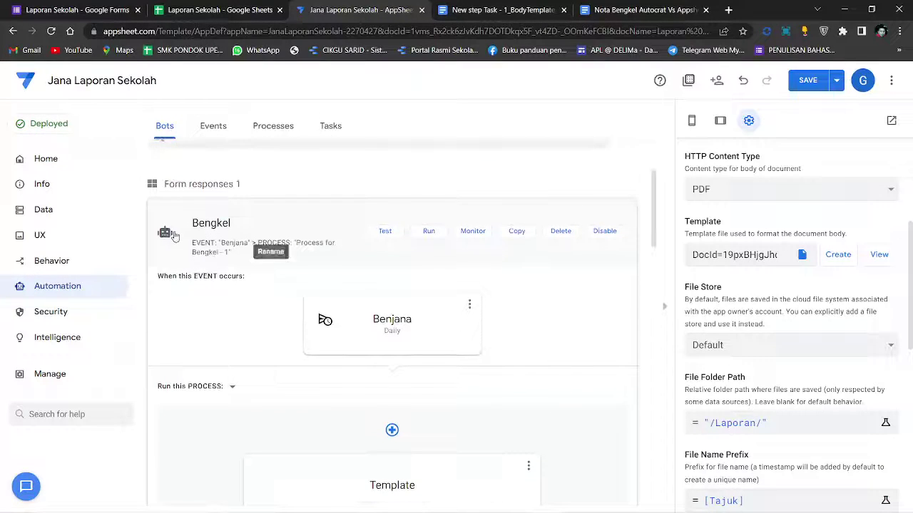
pyautogui.click(198, 237)
pyautogui.scroll(-3, 412, 343)
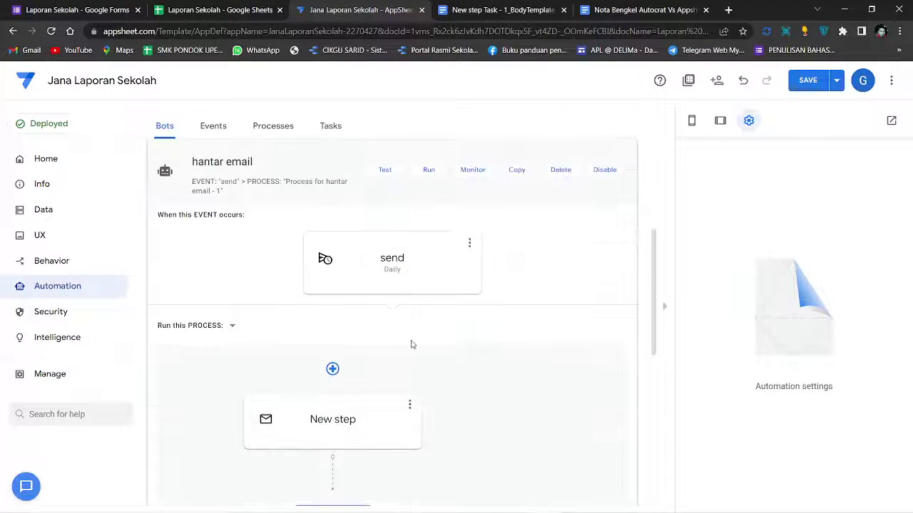
pyautogui.click(376, 318)
# Expand the email task's advanced options and browse Google Drive for an Email Body Template file
pyautogui.scroll(-10, 858, 354)
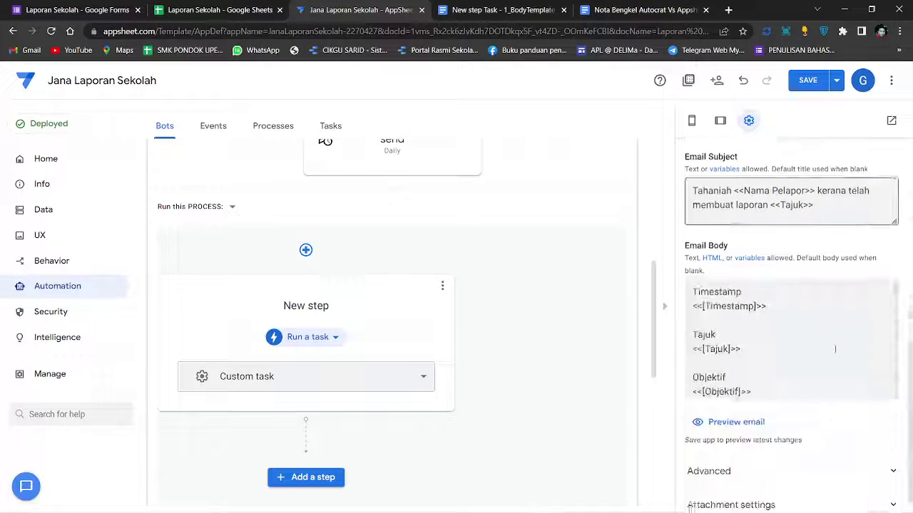
pyautogui.scroll(-2, 858, 354)
pyautogui.scroll(3, 798, 287)
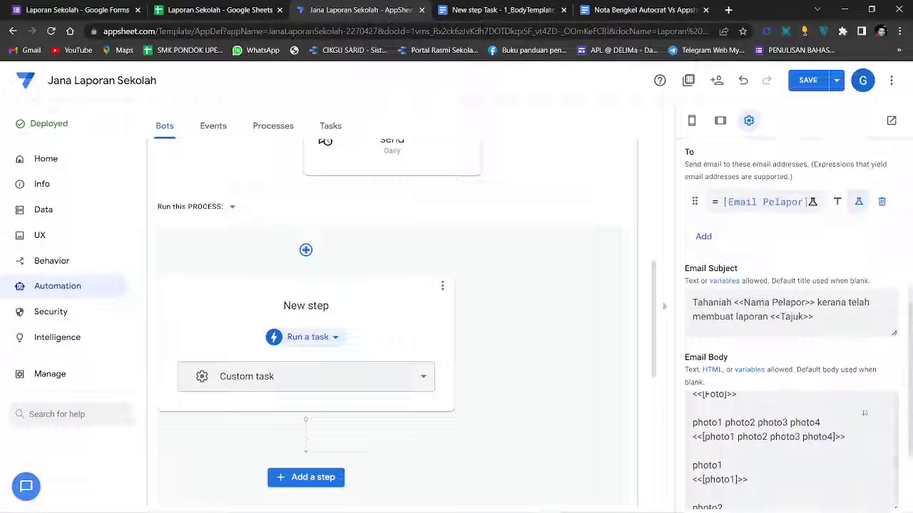
pyautogui.scroll(-5, 798, 286)
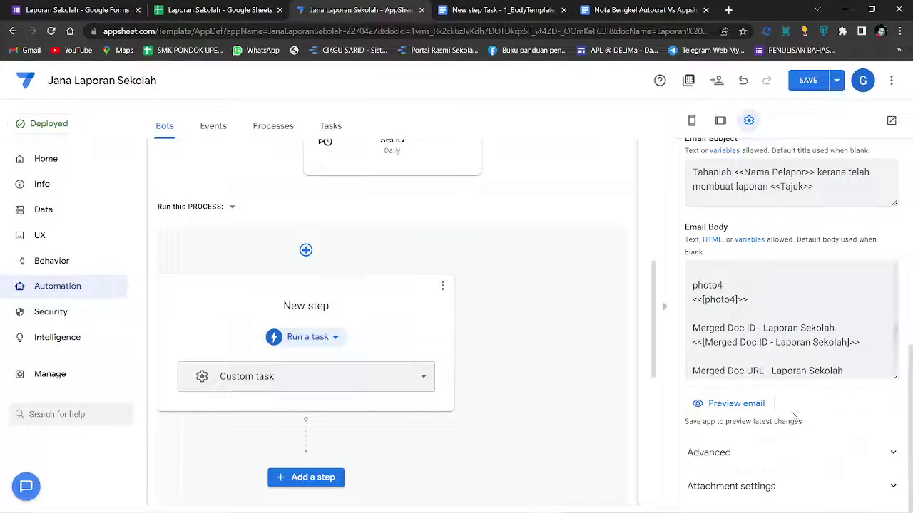
pyautogui.click(793, 449)
pyautogui.scroll(-7, 792, 428)
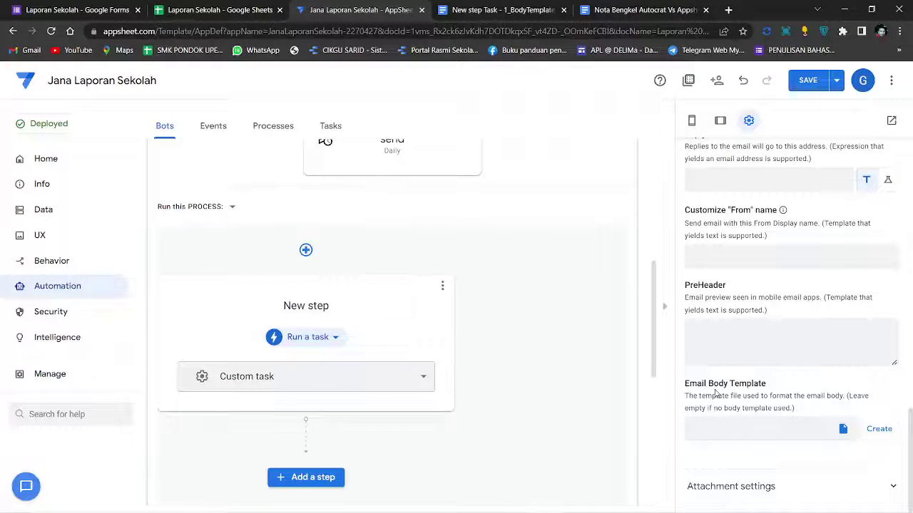
pyautogui.click(843, 429)
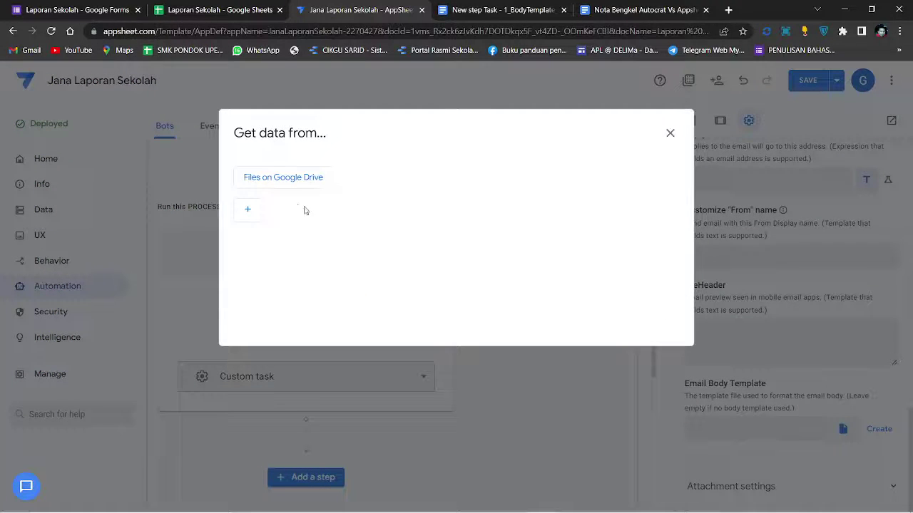
pyautogui.click(300, 181)
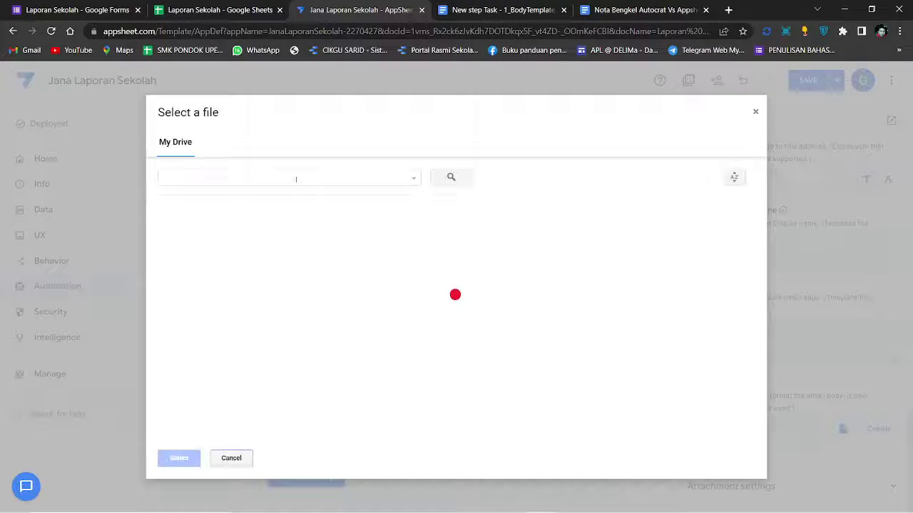
# Search Drive for "New step Task - 1_BodyTemplate_20220722_163027" using the copied title and select that document as the email body template
pyautogui.rightClick(236, 176)
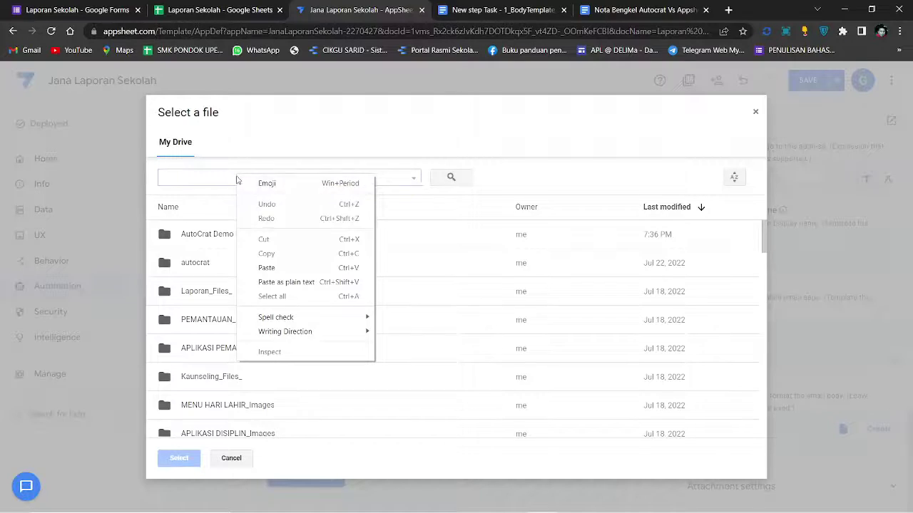
pyautogui.click(285, 269)
pyautogui.click(224, 179)
pyautogui.rightClick(225, 181)
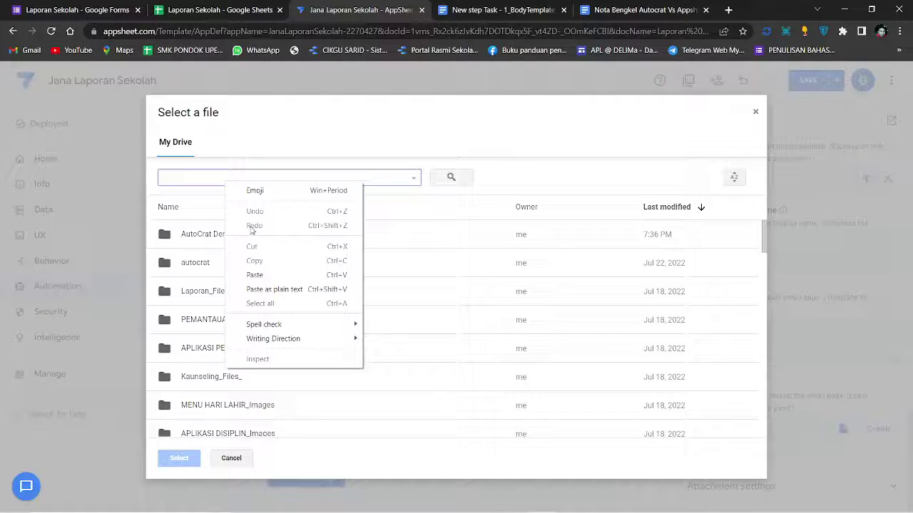
pyautogui.click(255, 275)
pyautogui.click(448, 183)
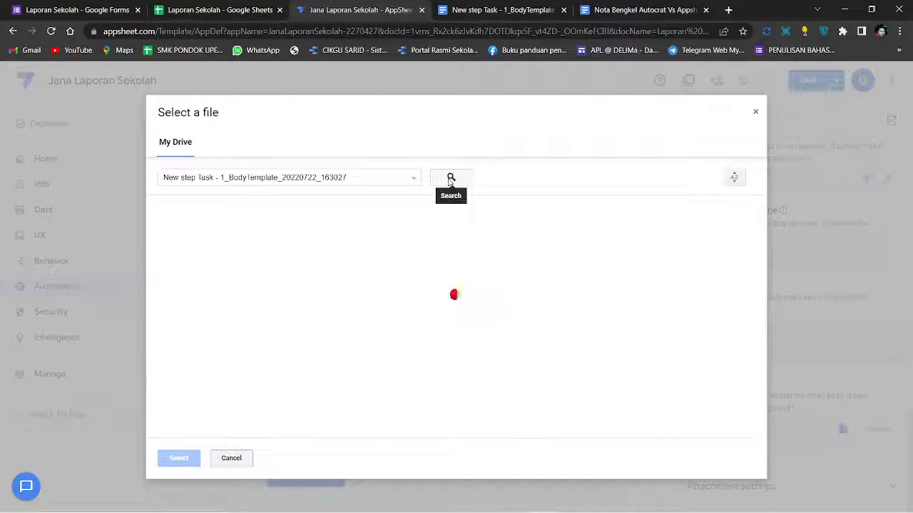
pyautogui.click(258, 233)
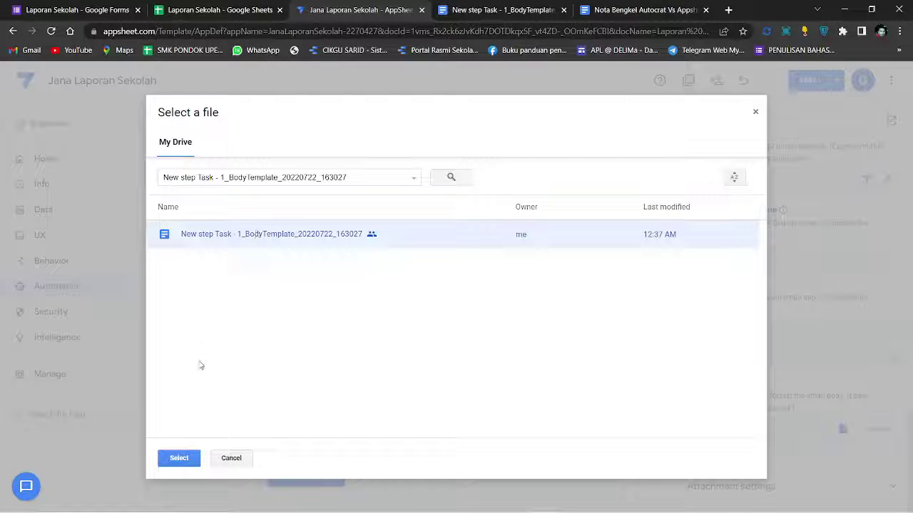
pyautogui.click(179, 459)
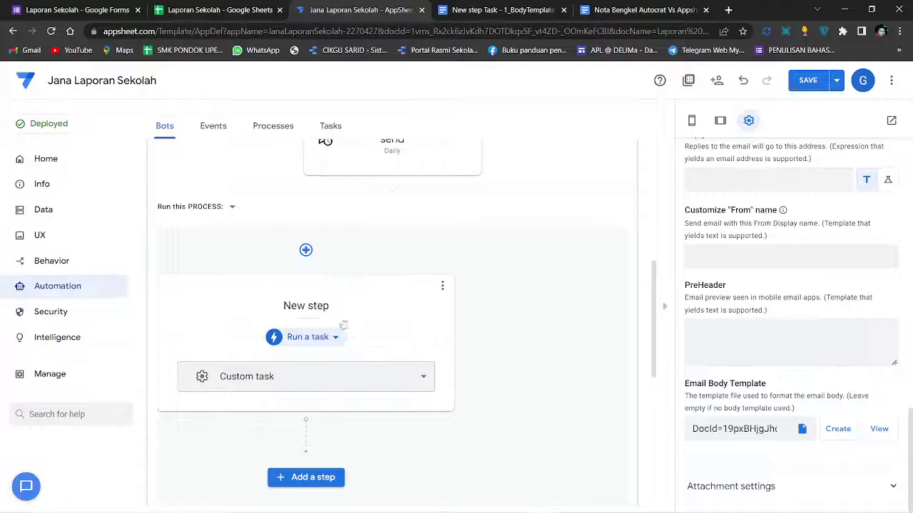
# Expand the email task's attachment settings and browse Google Drive for an Attachment Template file
pyautogui.click(743, 487)
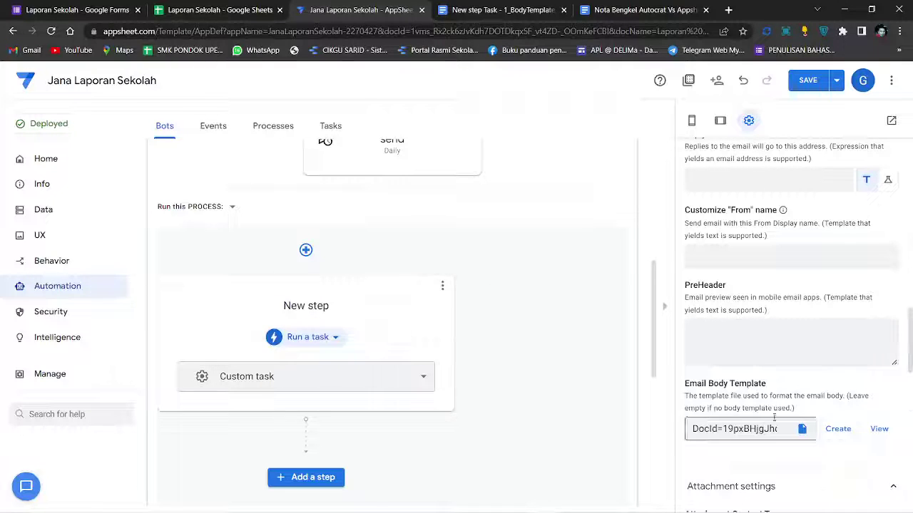
pyautogui.scroll(-1, 792, 427)
pyautogui.scroll(-4, 792, 427)
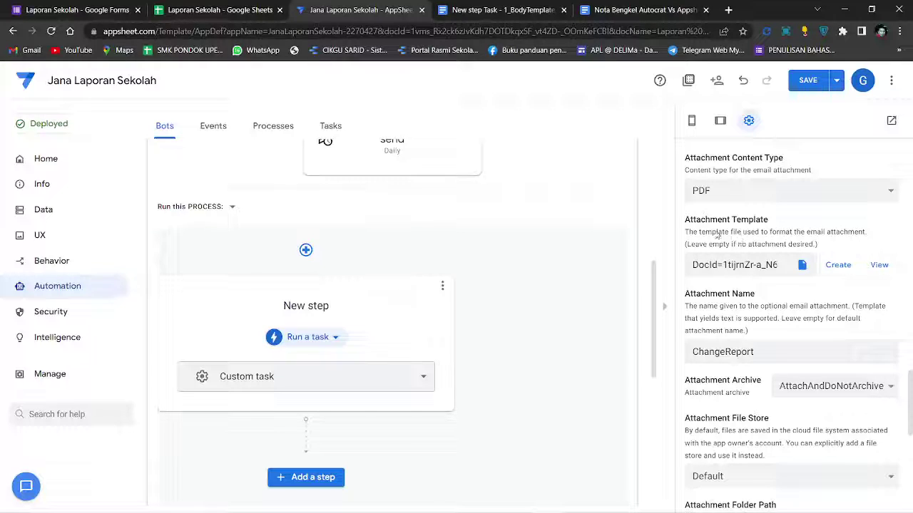
pyautogui.scroll(-6, 766, 299)
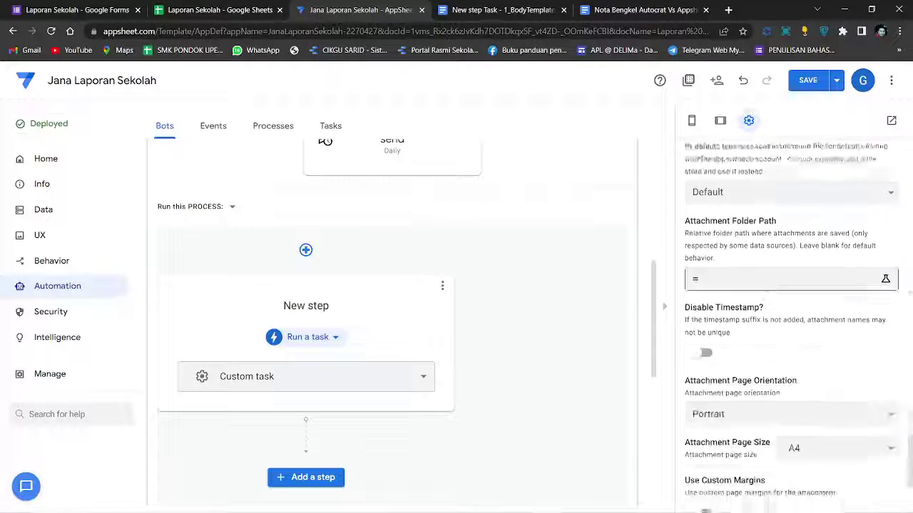
pyautogui.scroll(5, 767, 332)
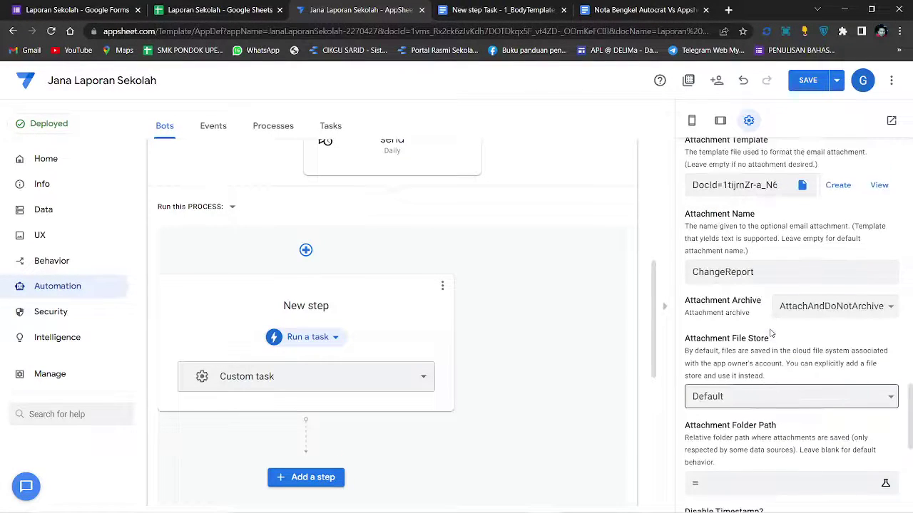
pyautogui.scroll(3, 777, 307)
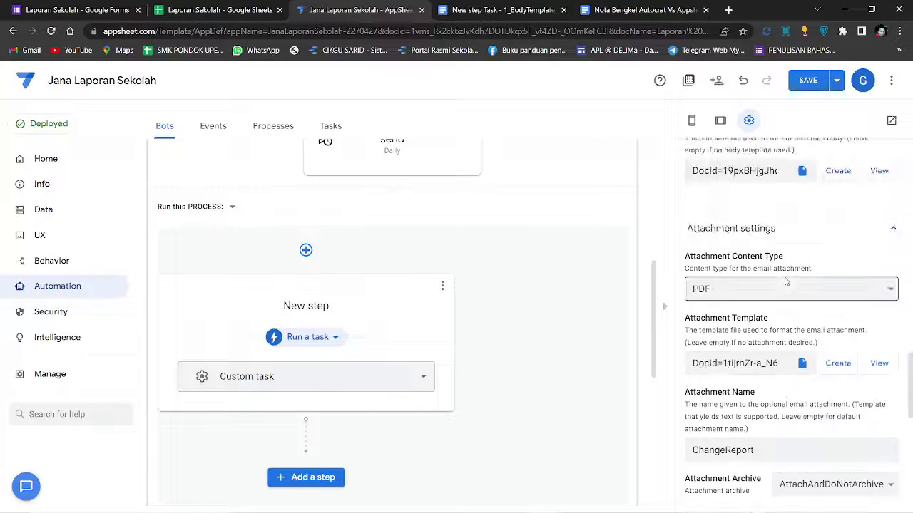
pyautogui.scroll(-1, 784, 284)
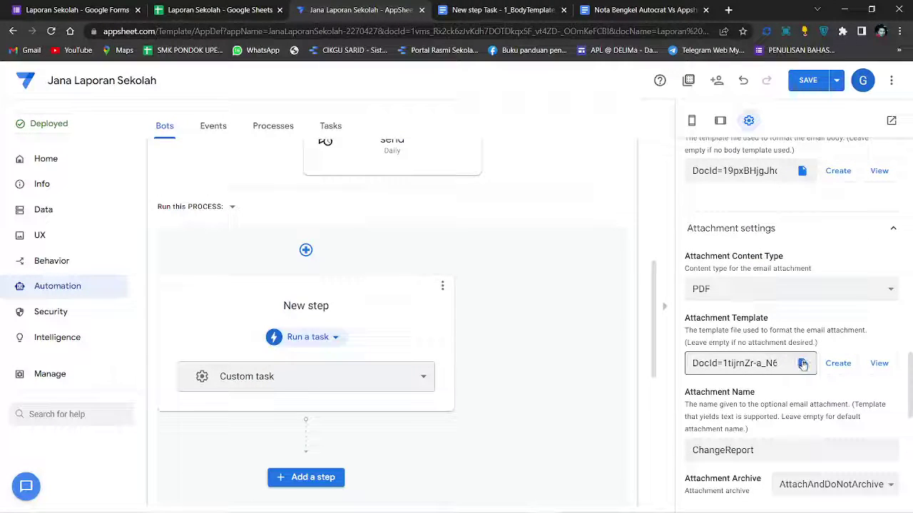
pyautogui.click(803, 364)
pyautogui.click(299, 184)
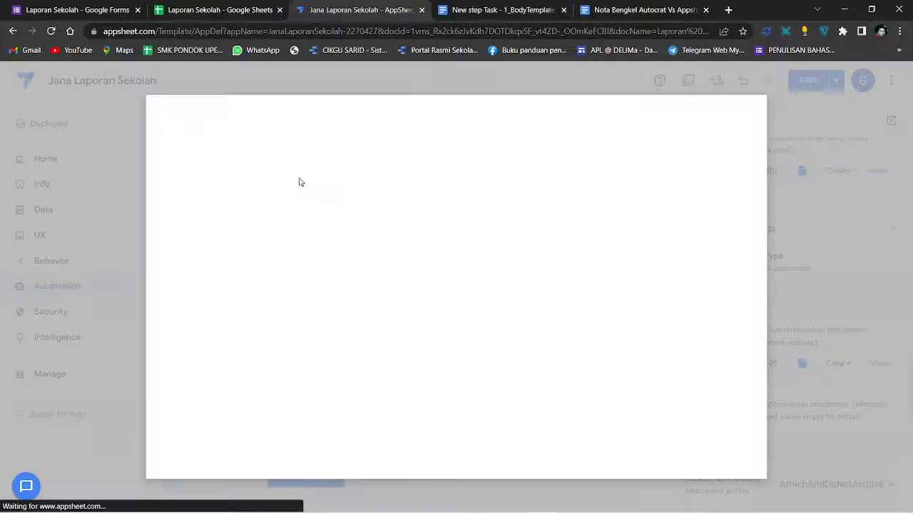
# Search Drive for "New step Task - 1_BodyTemplate_20220722_163027" using the copied title, select it as the attachment template and save the app
pyautogui.rightClick(228, 180)
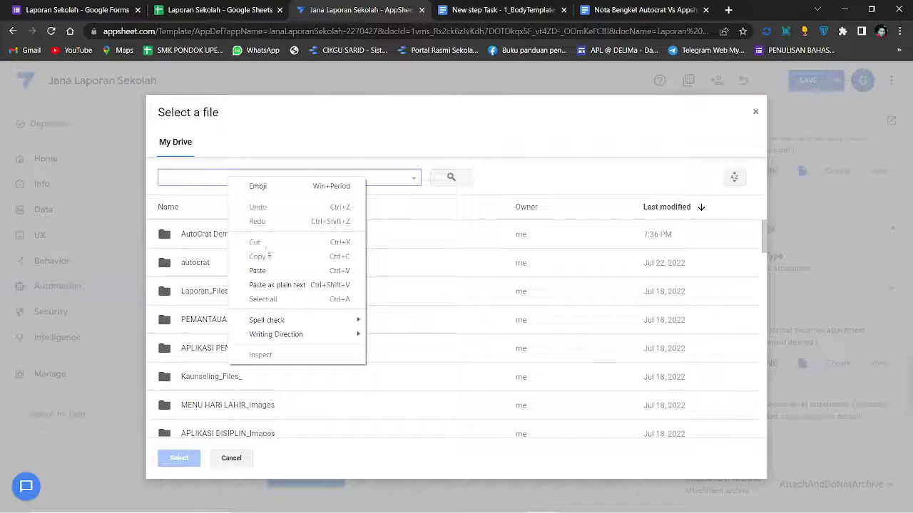
pyautogui.click(265, 270)
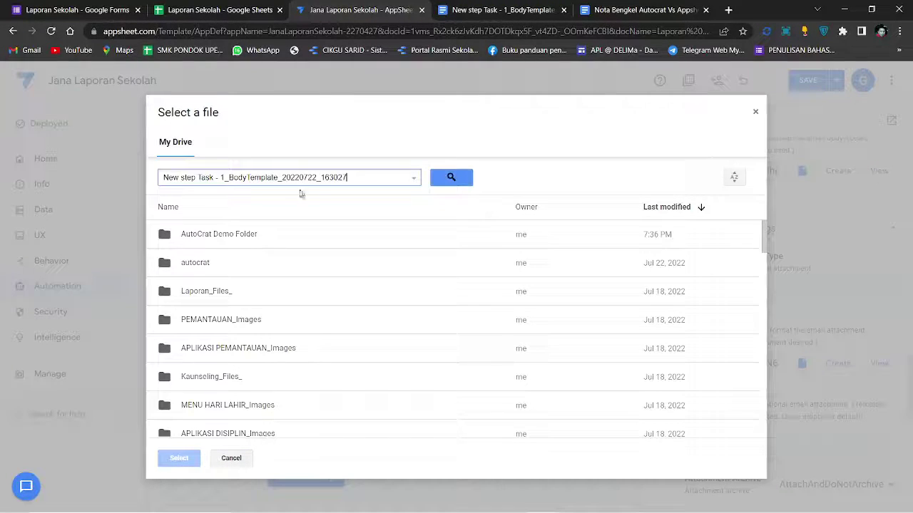
pyautogui.click(449, 176)
pyautogui.click(196, 238)
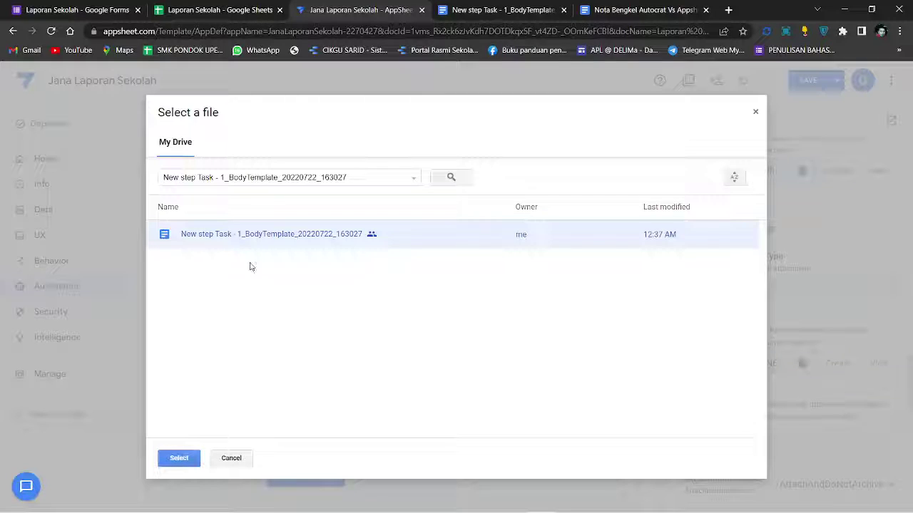
pyautogui.click(179, 458)
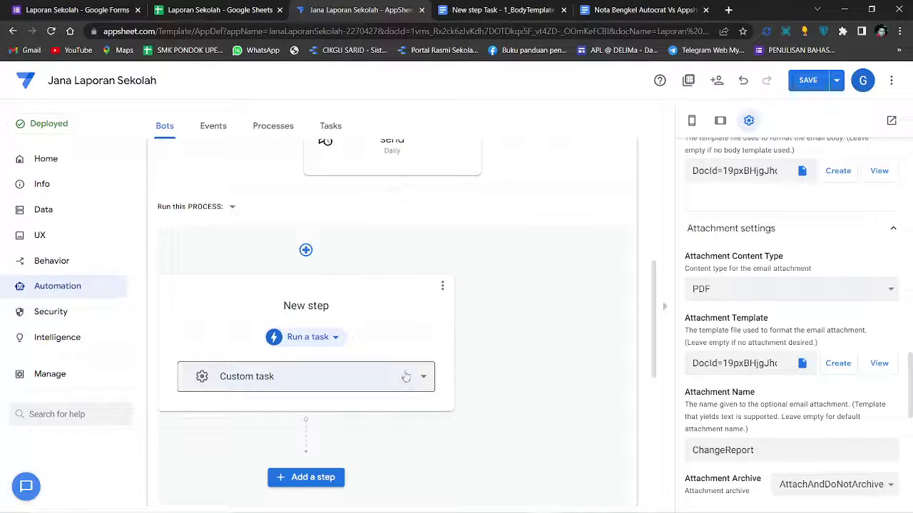
pyautogui.click(808, 82)
# Switch to the Laporan Sekolah spreadsheet and clear the Pdf and Url values in Q2:R7
pyautogui.click(232, 8)
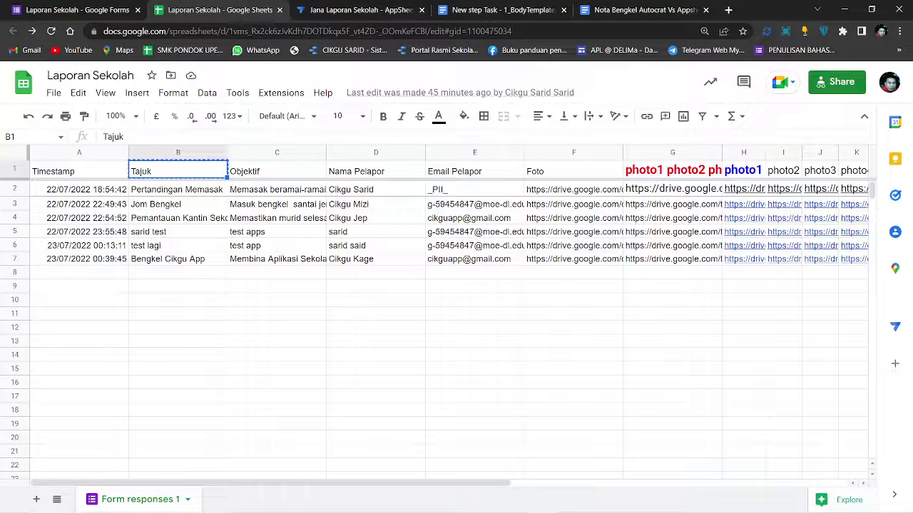
pyautogui.click(820, 382)
pyautogui.moveTo(501, 483); pyautogui.dragTo(802, 489)
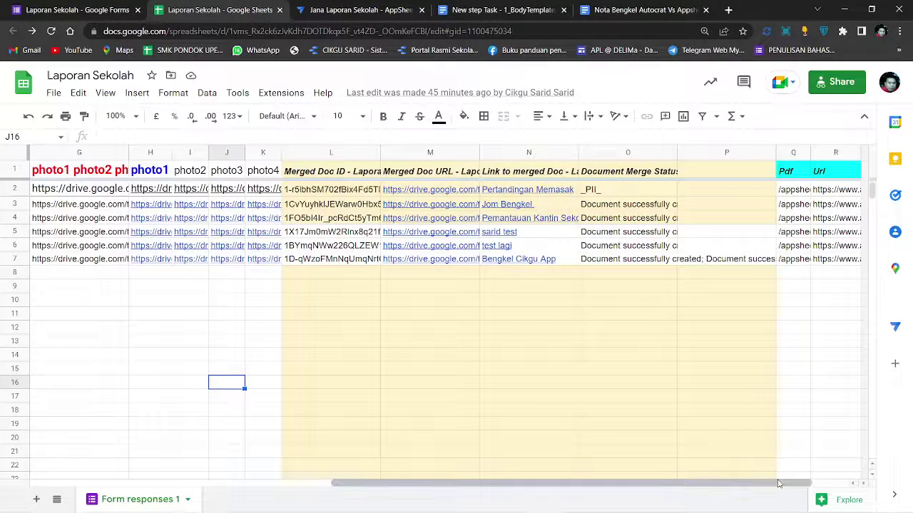
pyautogui.moveTo(798, 190); pyautogui.dragTo(831, 267)
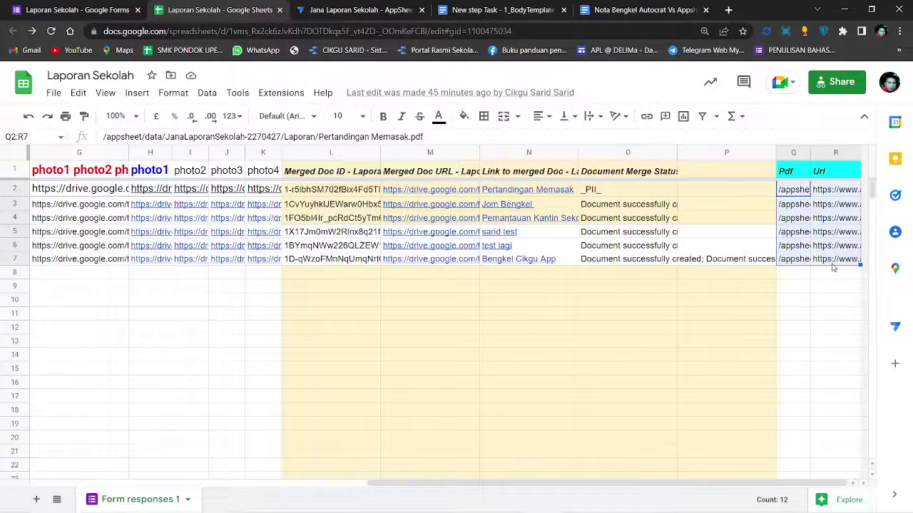
pyautogui.press('Delete')
pyautogui.click(704, 315)
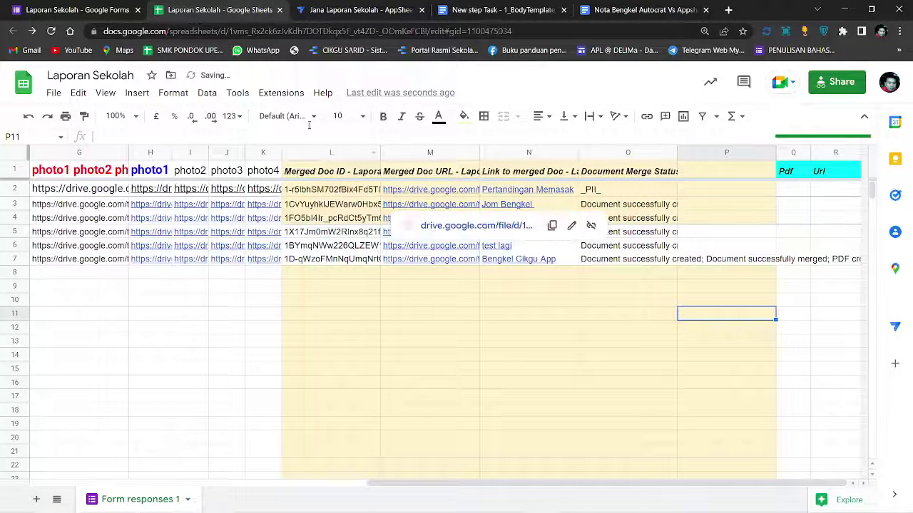
# Switch back to AppSheet, set the hantar email bot's daily send event to 7:23 am and save the app
pyautogui.click(300, 9)
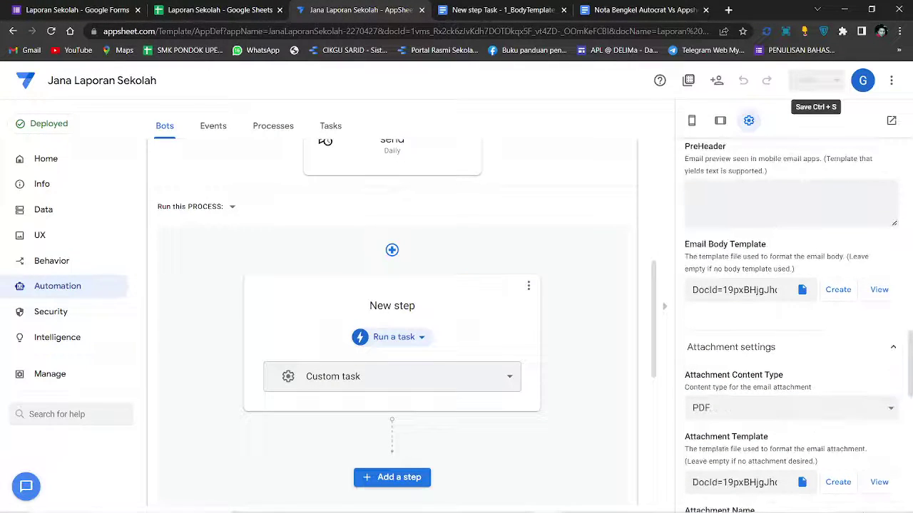
pyautogui.scroll(5, 848, 343)
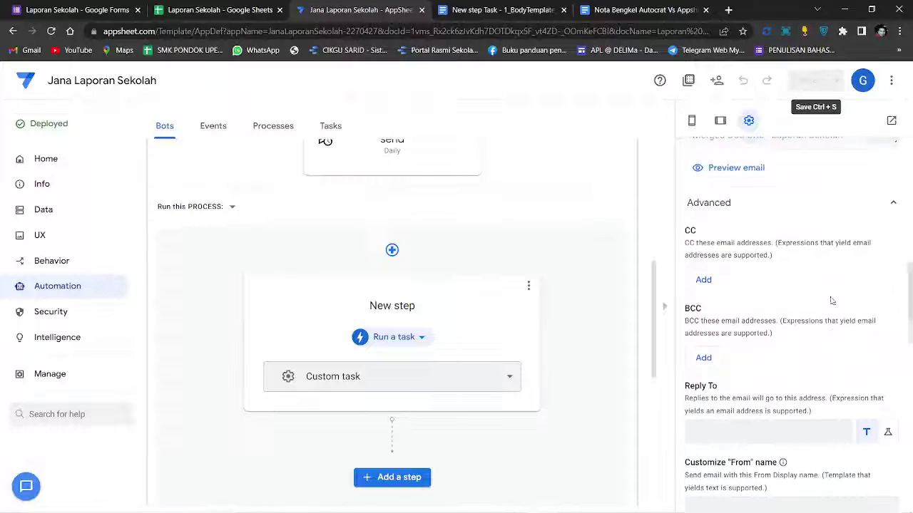
pyautogui.scroll(8, 828, 292)
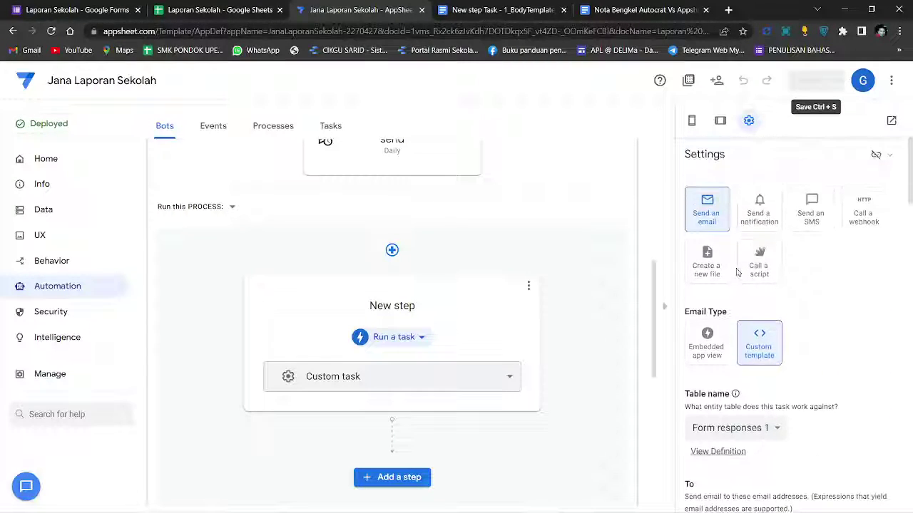
pyautogui.scroll(3, 485, 261)
pyautogui.click(428, 332)
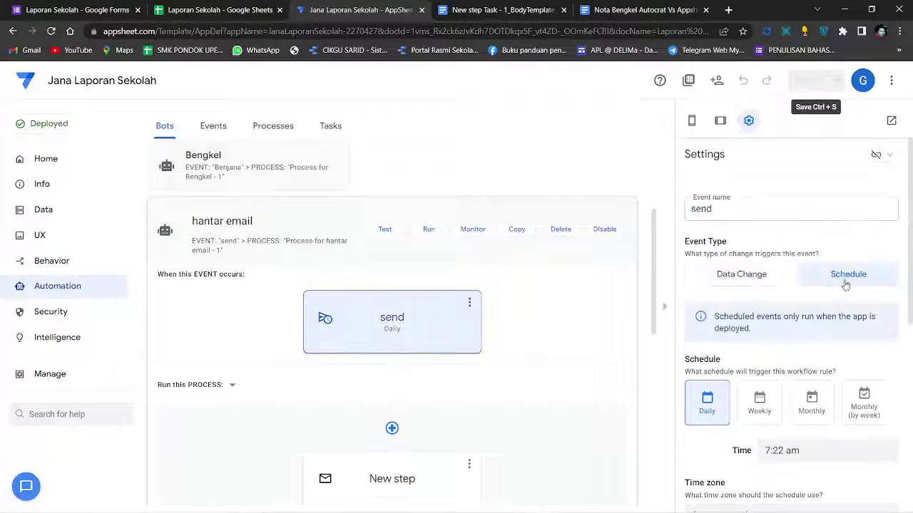
pyautogui.scroll(-2, 845, 285)
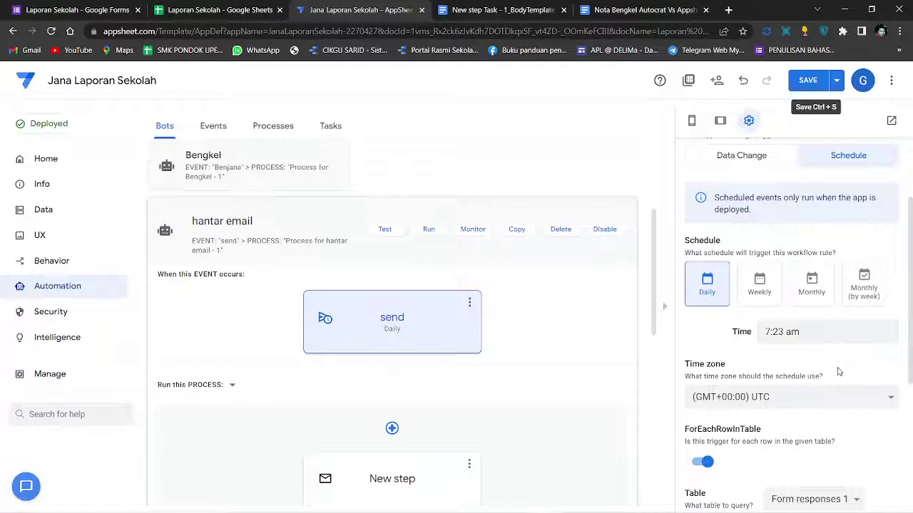
pyautogui.click(810, 80)
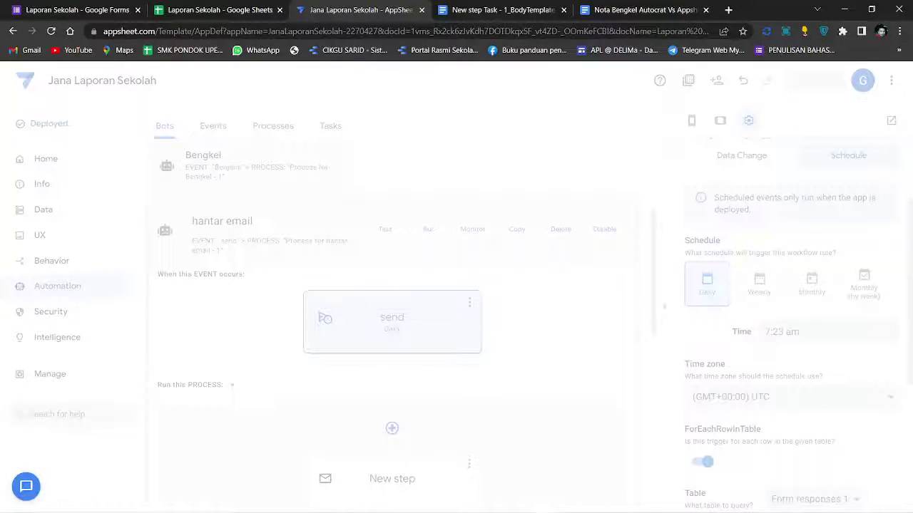
pyautogui.click(214, 10)
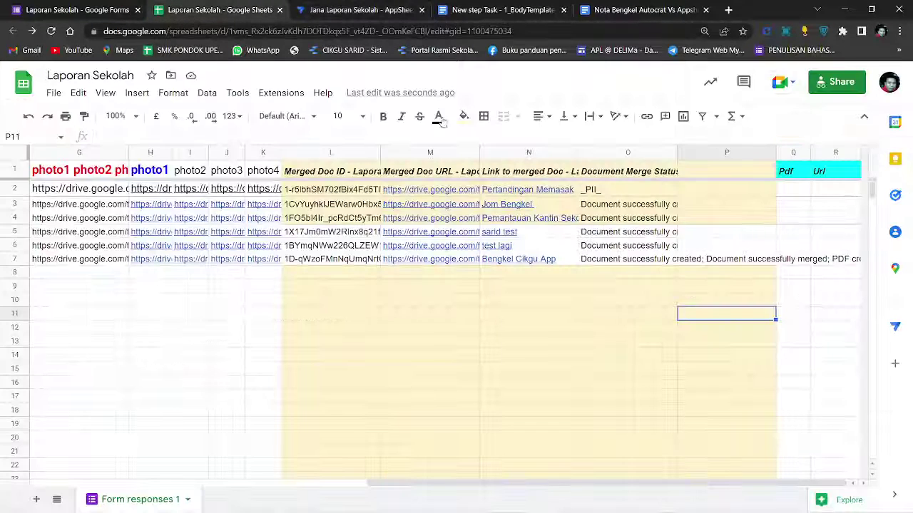
pyautogui.click(78, 10)
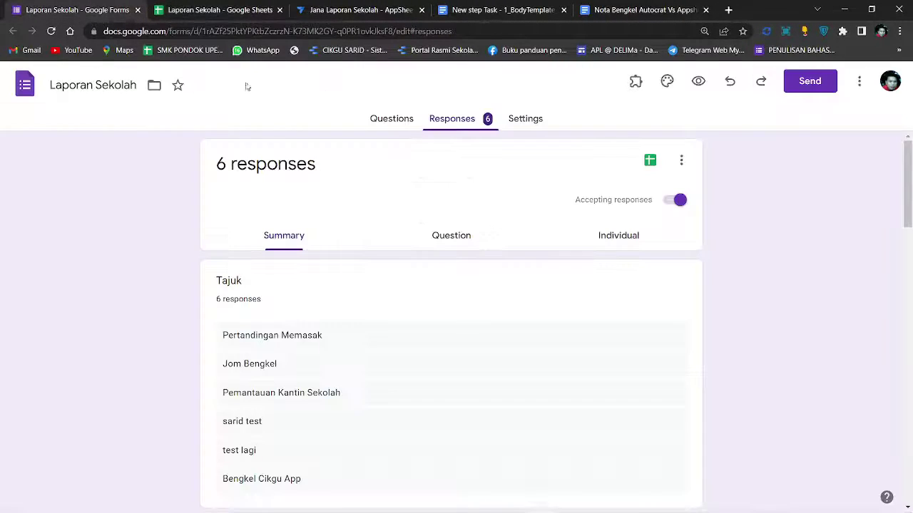
pyautogui.click(308, 10)
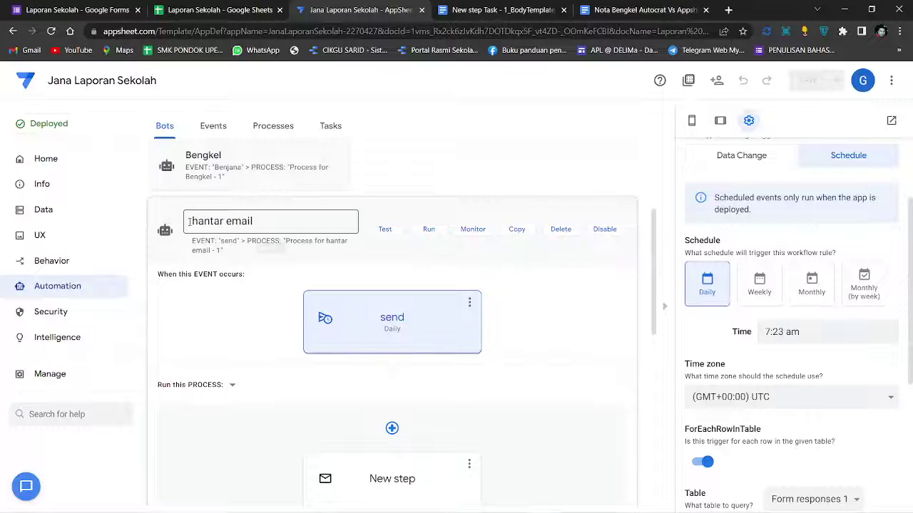
# Open the Bengkel bot's Benjana event, set its daily schedule to 7:23 am and save the app
pyautogui.click(191, 172)
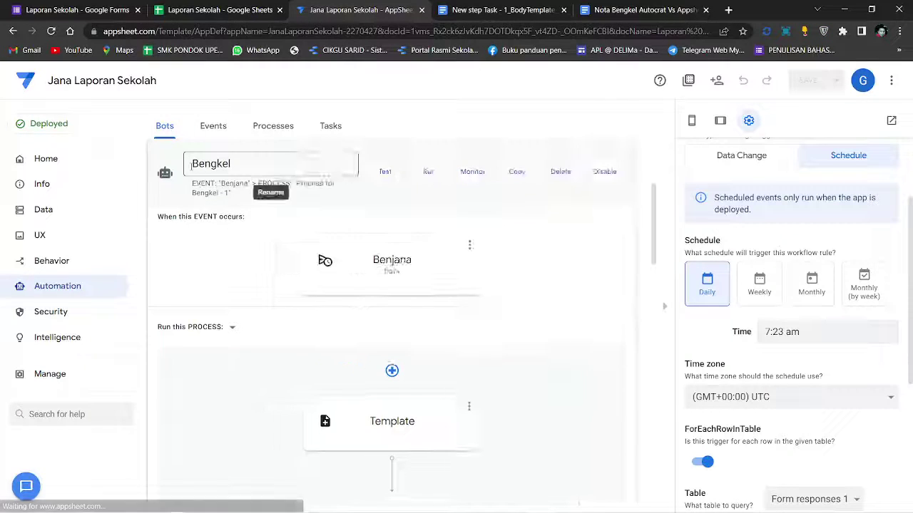
pyautogui.click(428, 269)
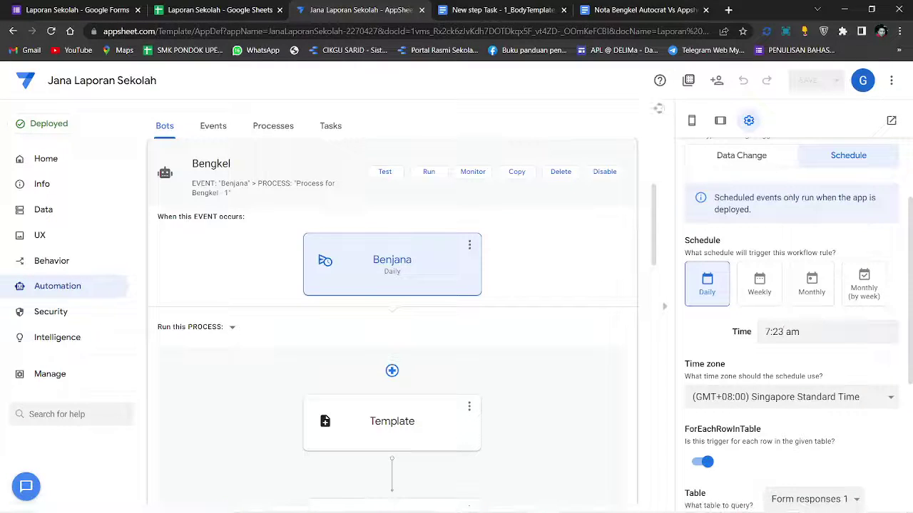
pyautogui.click(811, 82)
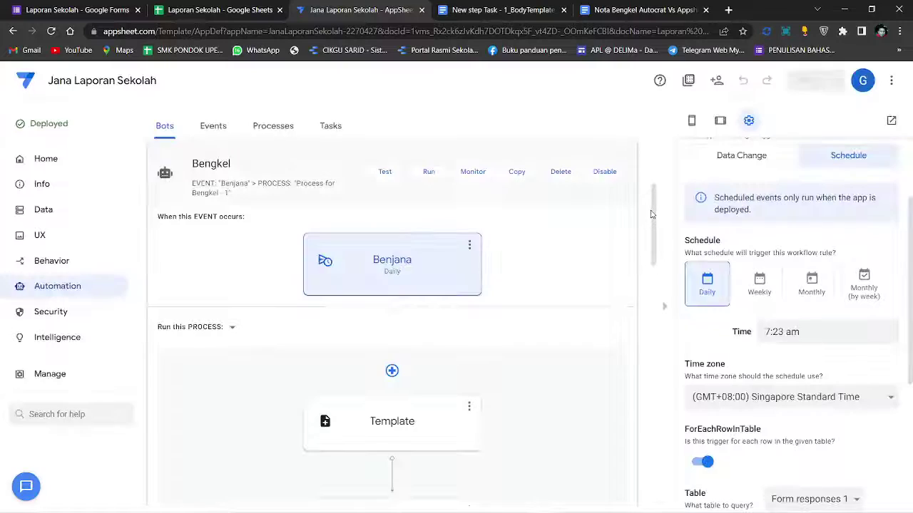
pyautogui.click(64, 264)
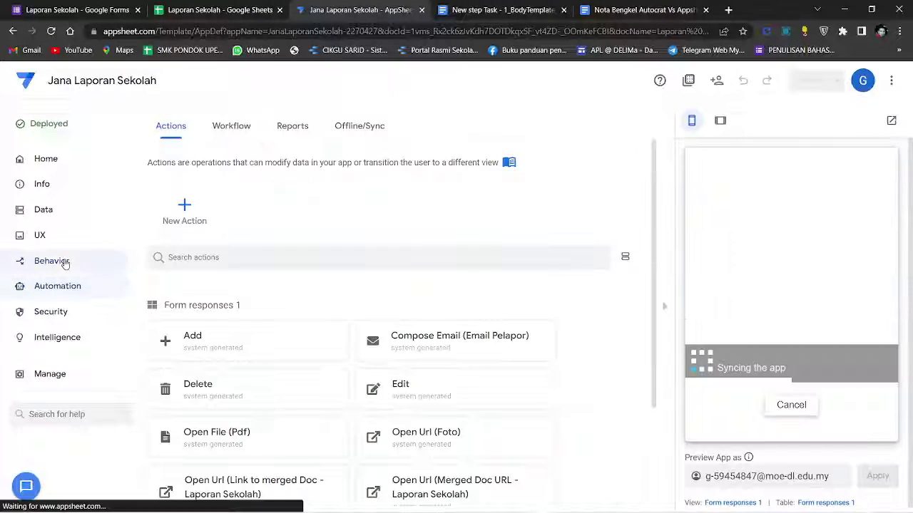
pyautogui.click(50, 212)
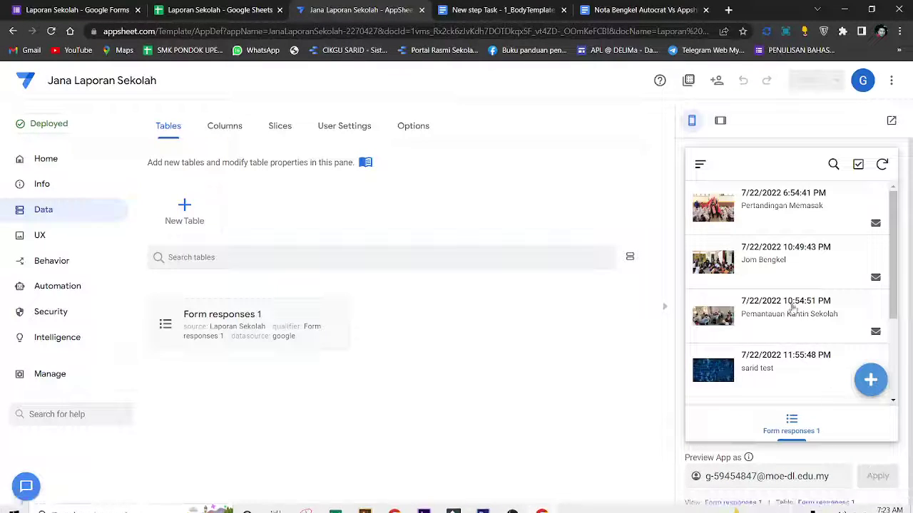
# Switch to the Laporan Sekolah spreadsheet and check the Pdf and Url cells and the last response's reporter name and email
pyautogui.click(217, 13)
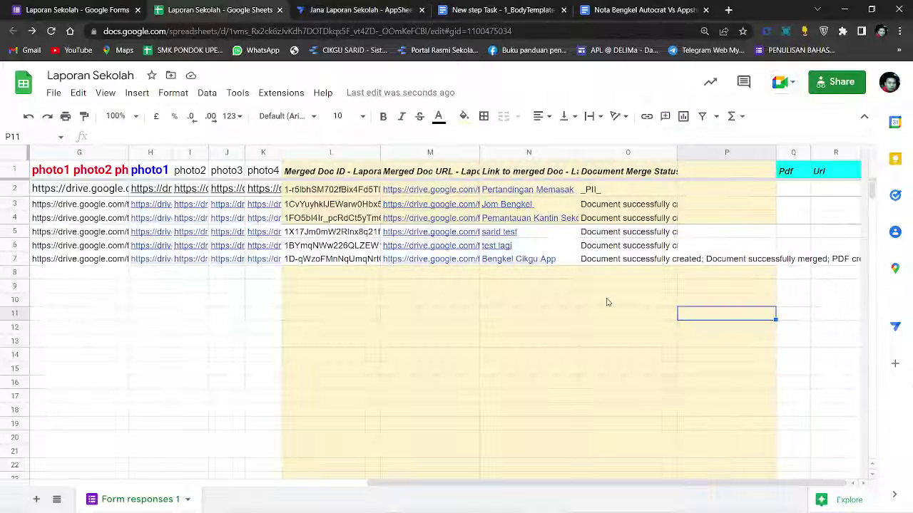
pyautogui.moveTo(803, 190); pyautogui.dragTo(827, 294)
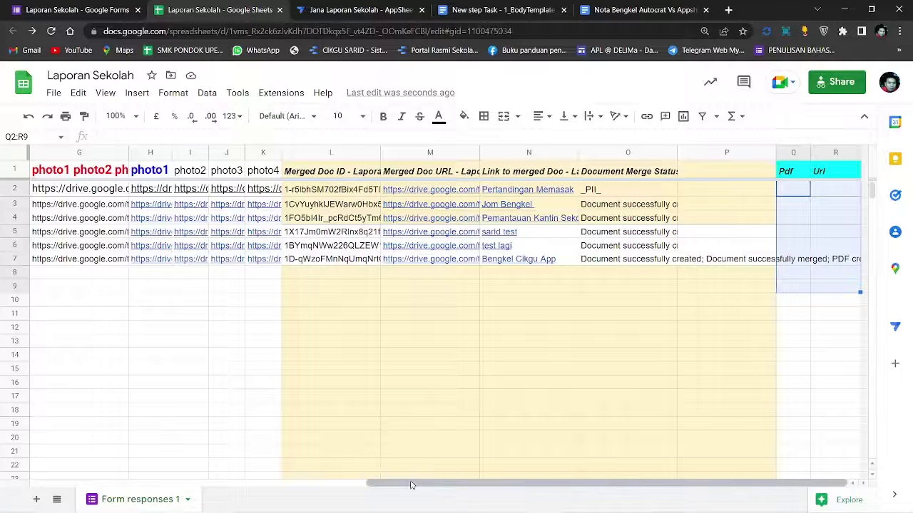
pyautogui.moveTo(414, 485); pyautogui.dragTo(208, 467)
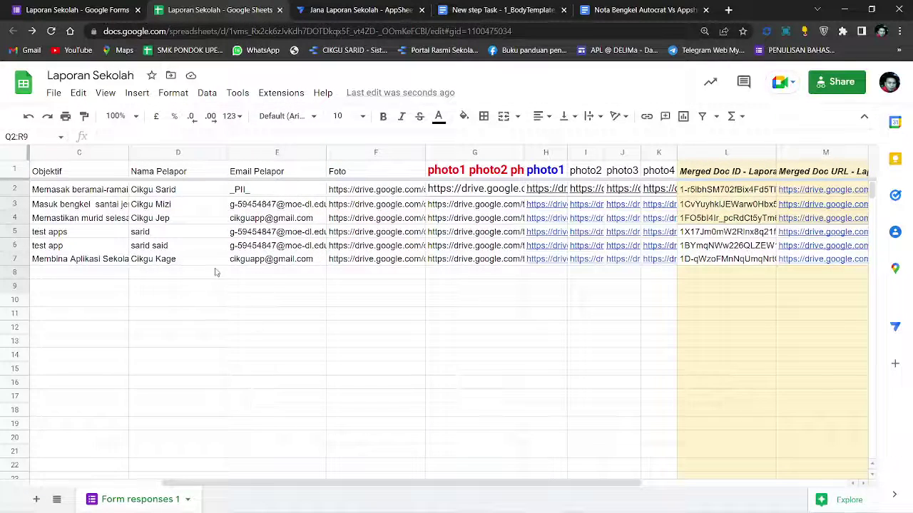
pyautogui.click(189, 262)
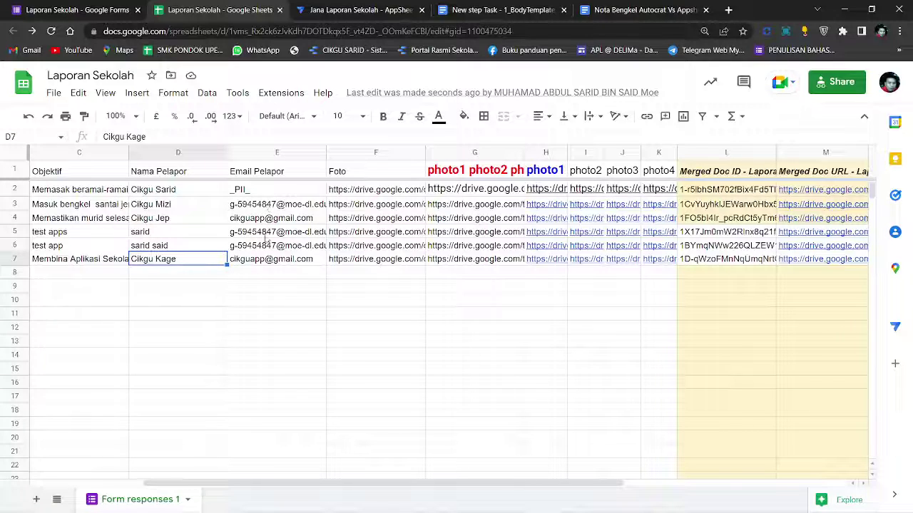
pyautogui.click(275, 262)
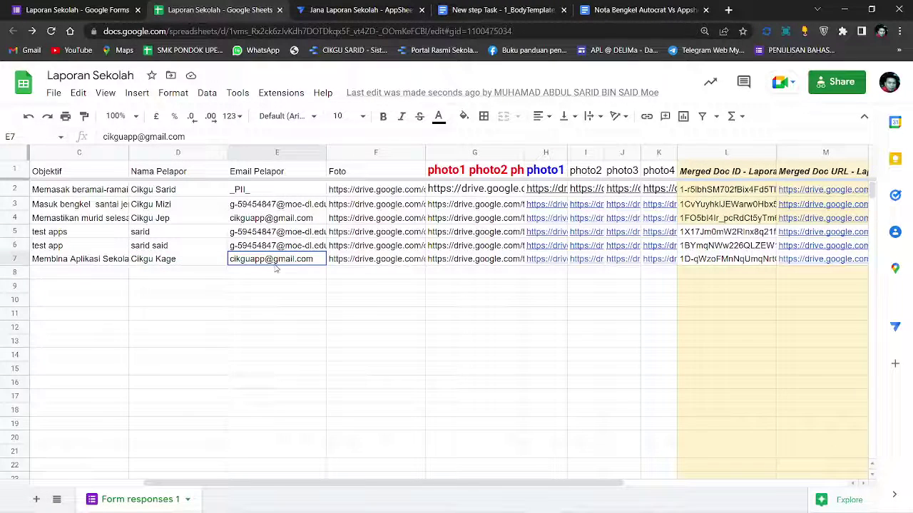
pyautogui.click(348, 315)
# Switch to the report recipient's browser profile and open its Gmail inbox
pyautogui.click(880, 31)
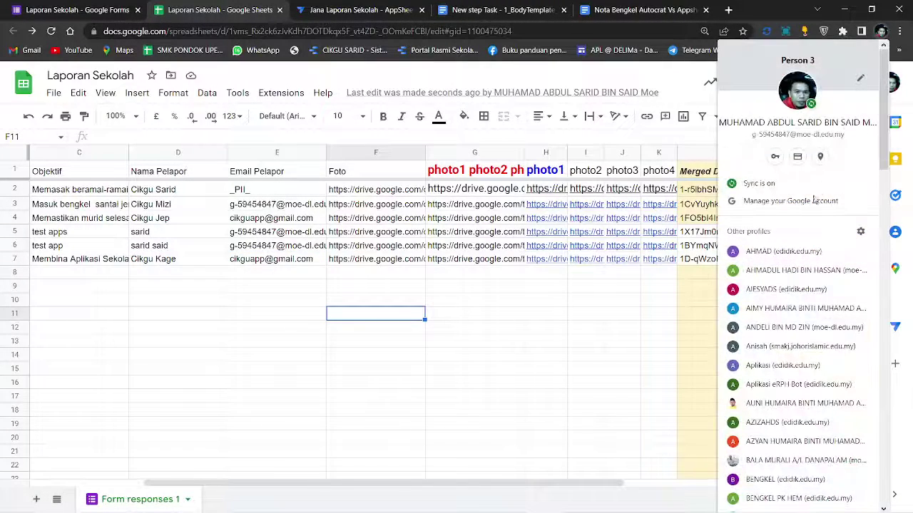
pyautogui.scroll(-5, 775, 336)
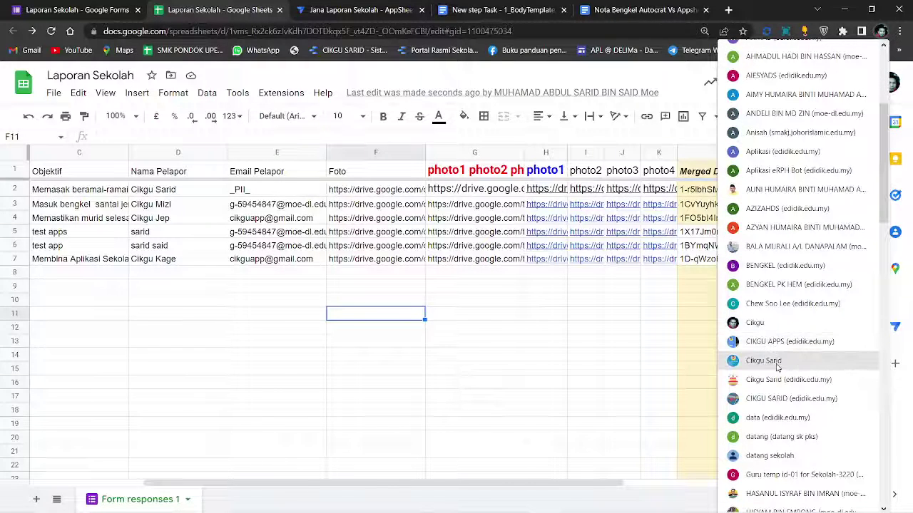
pyautogui.click(763, 361)
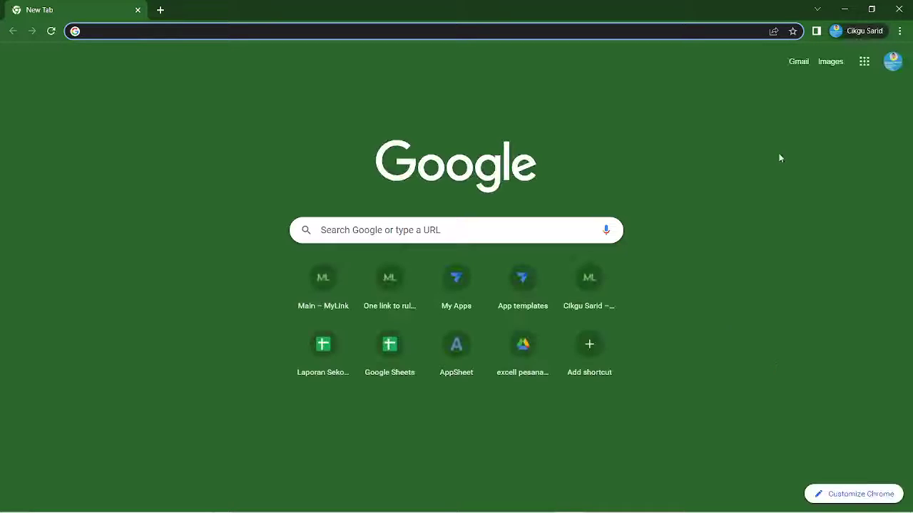
pyautogui.click(797, 62)
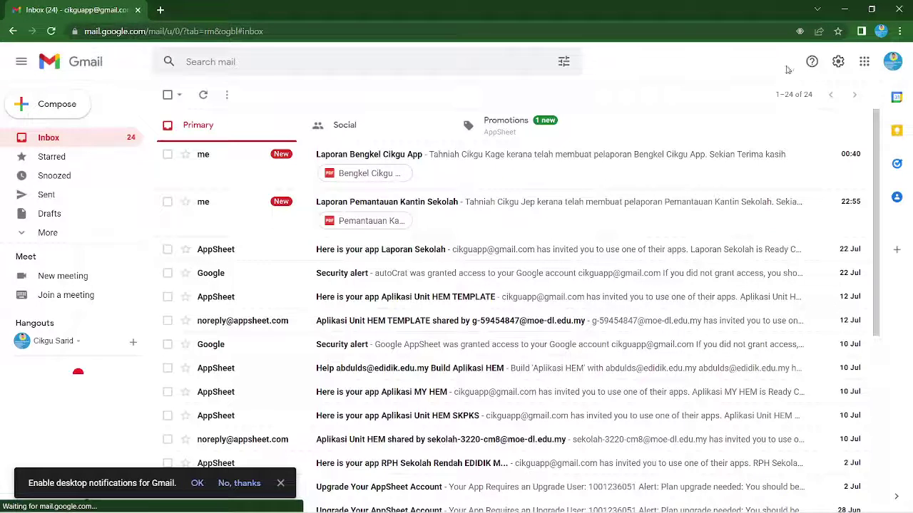
# Open the Laporan Bengkel Cikgu App email, review its attached Bengkel Cikgu App.pdf, and return to the inbox
pyautogui.click(551, 159)
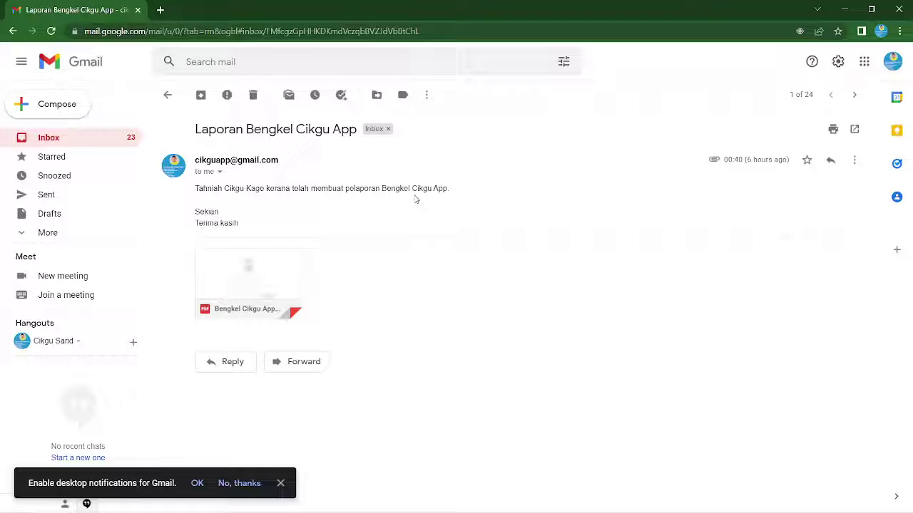
pyautogui.click(279, 265)
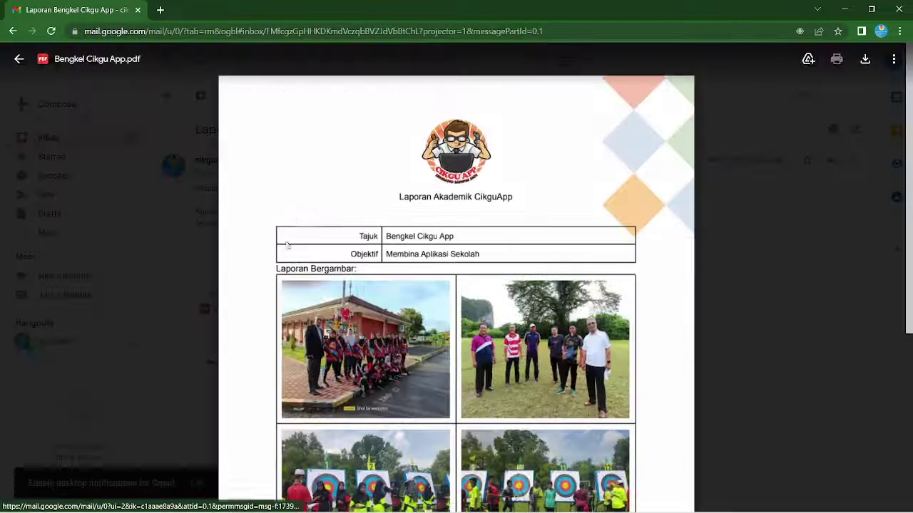
pyautogui.scroll(-3, 499, 280)
pyautogui.scroll(5, 500, 280)
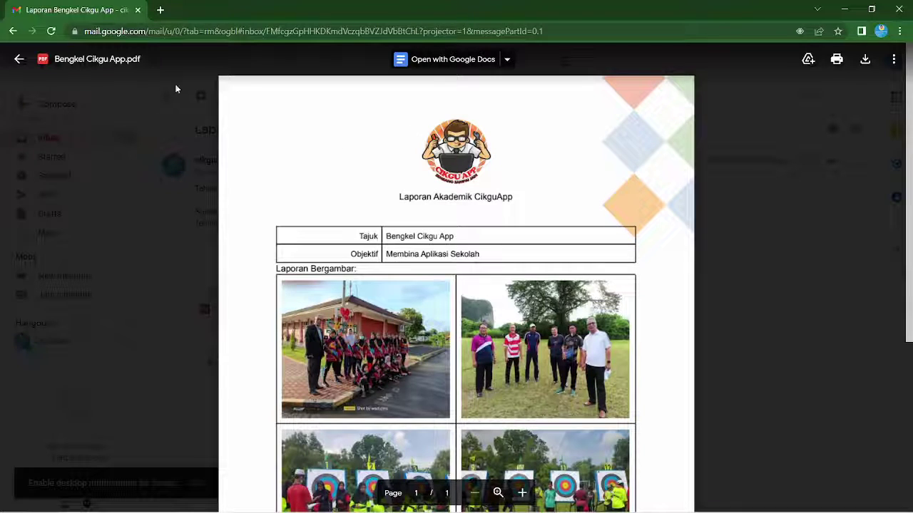
pyautogui.click(19, 59)
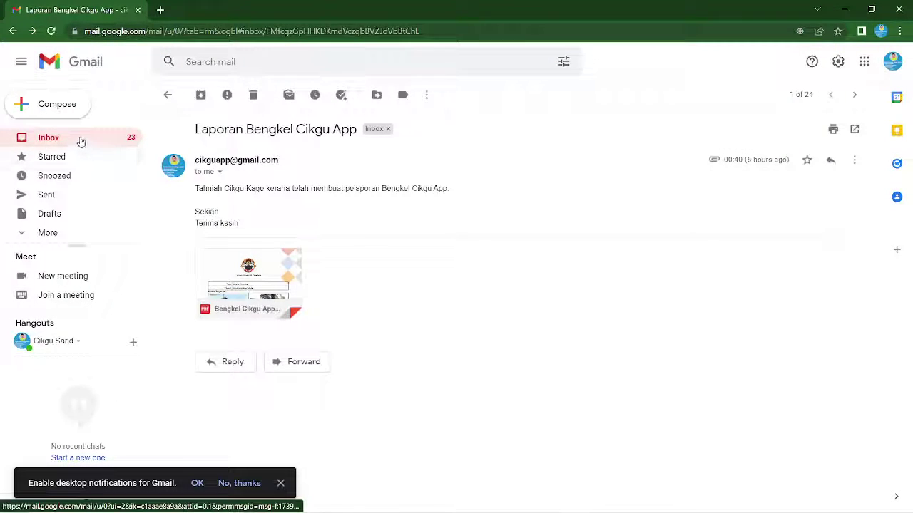
pyautogui.click(81, 140)
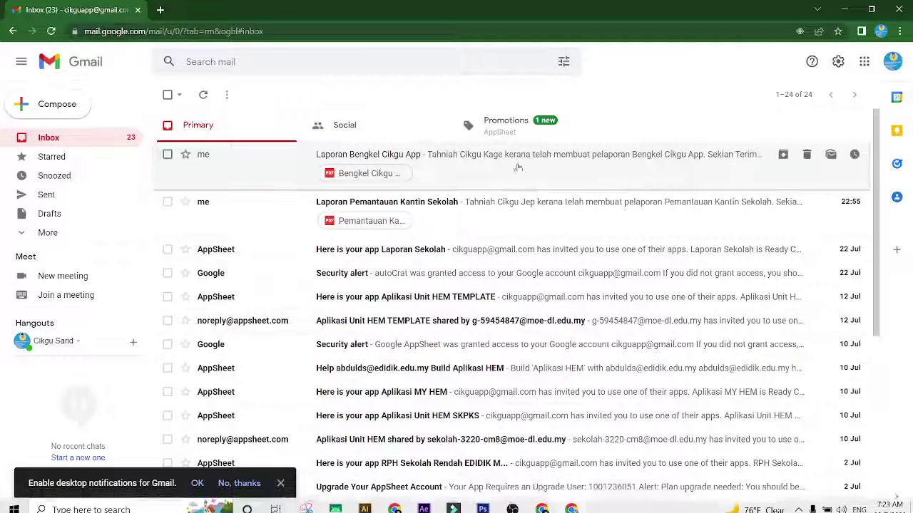
# Switch back to the Laporan Sekolah spreadsheet and check the latest responses, glancing at the Jana Laporan Sekolah app in AppSheet
pyautogui.click(844, 8)
pyautogui.click(164, 250)
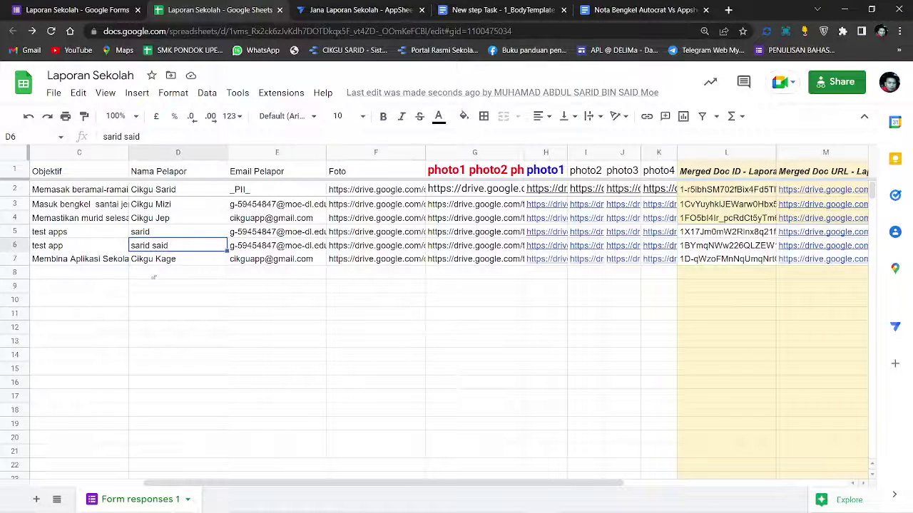
pyautogui.click(81, 263)
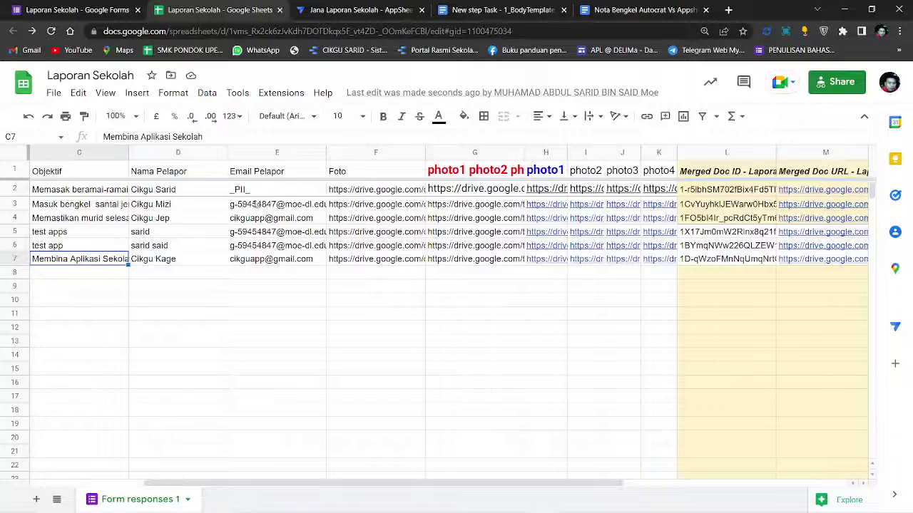
pyautogui.click(324, 8)
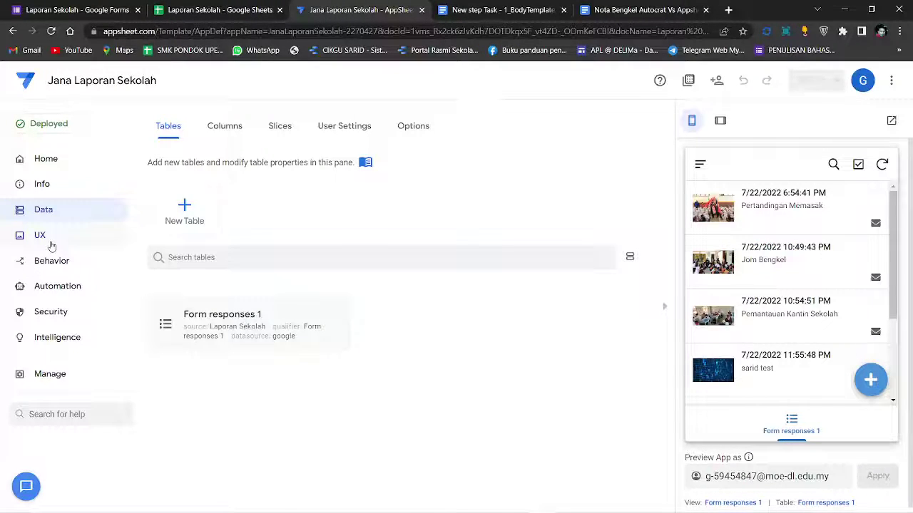
pyautogui.click(219, 11)
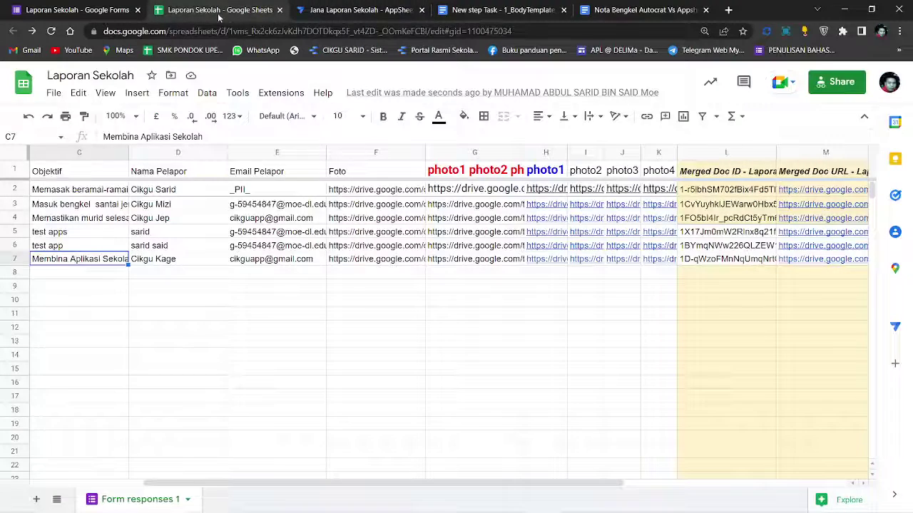
# Open the Url link in R7 for the Bengkel Cikgu App response and review the generated PDF
pyautogui.click(622, 313)
pyautogui.moveTo(580, 483); pyautogui.dragTo(805, 483)
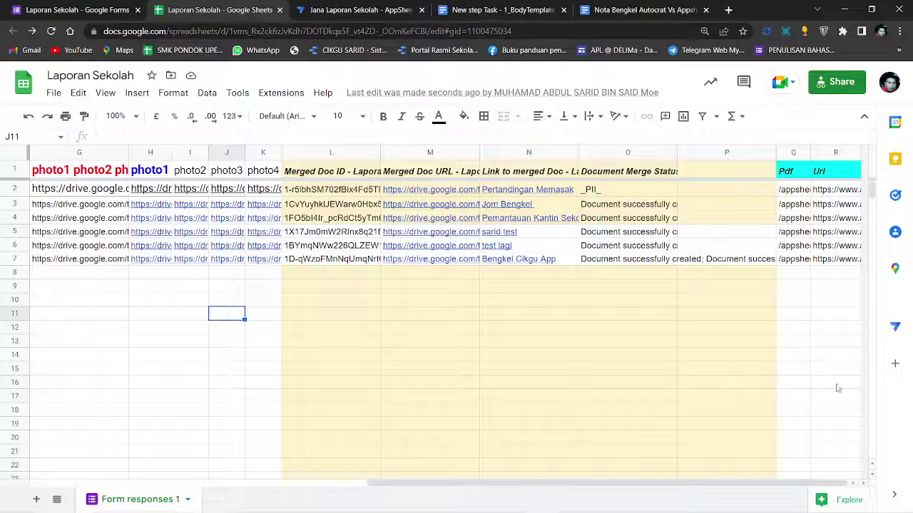
pyautogui.click(836, 261)
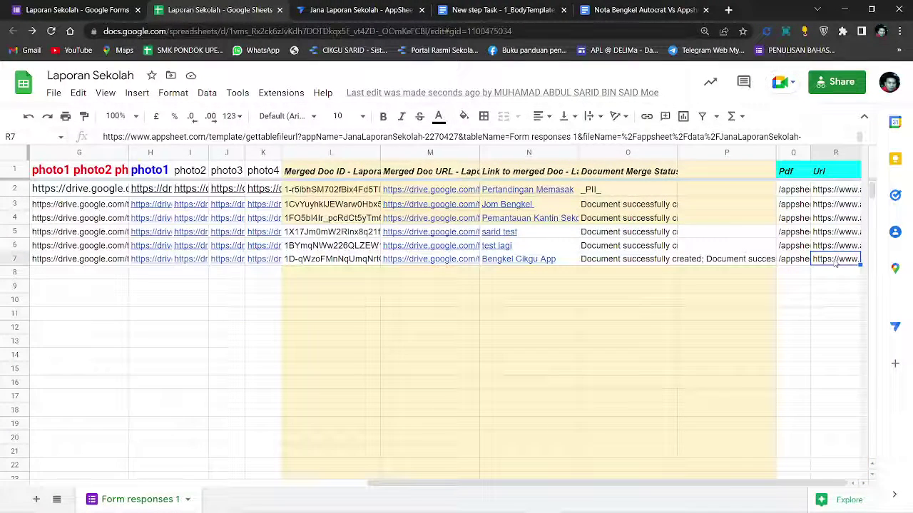
pyautogui.tripleClick(596, 138)
pyautogui.rightClick(597, 139)
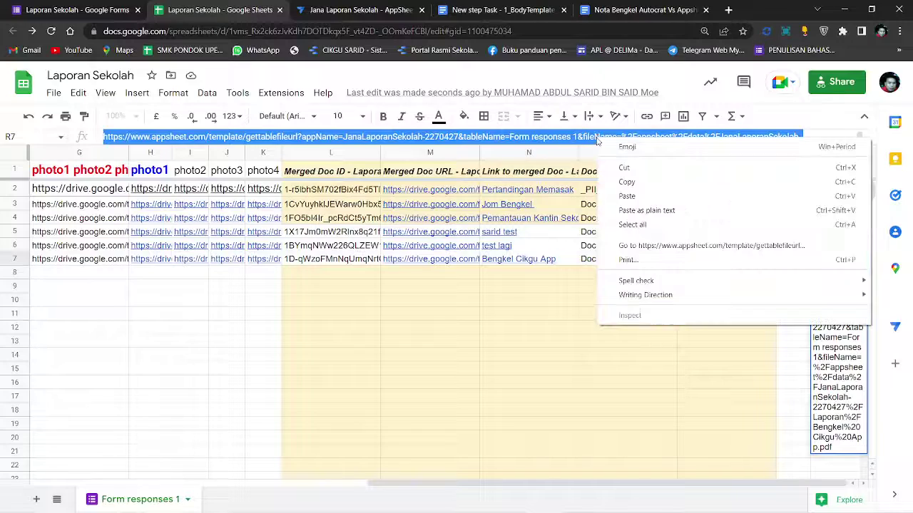
pyautogui.click(668, 250)
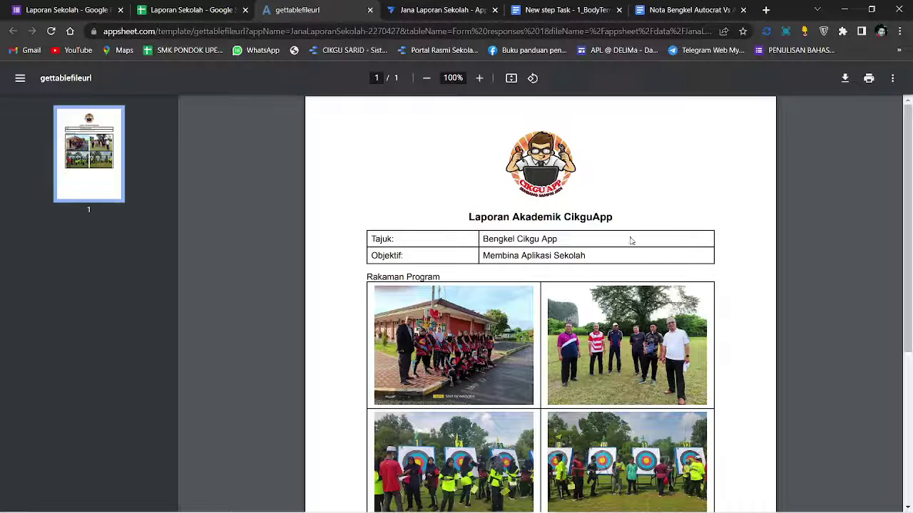
pyautogui.scroll(-3, 642, 300)
pyautogui.scroll(3, 652, 342)
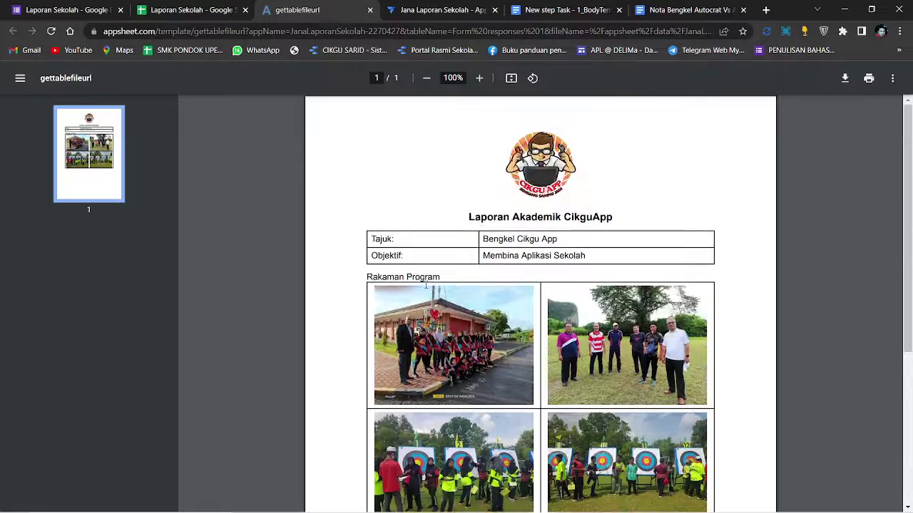
# Return to the Laporan Sekolah spreadsheet and open the R6 Url link to view the test lagi report PDF
pyautogui.click(204, 10)
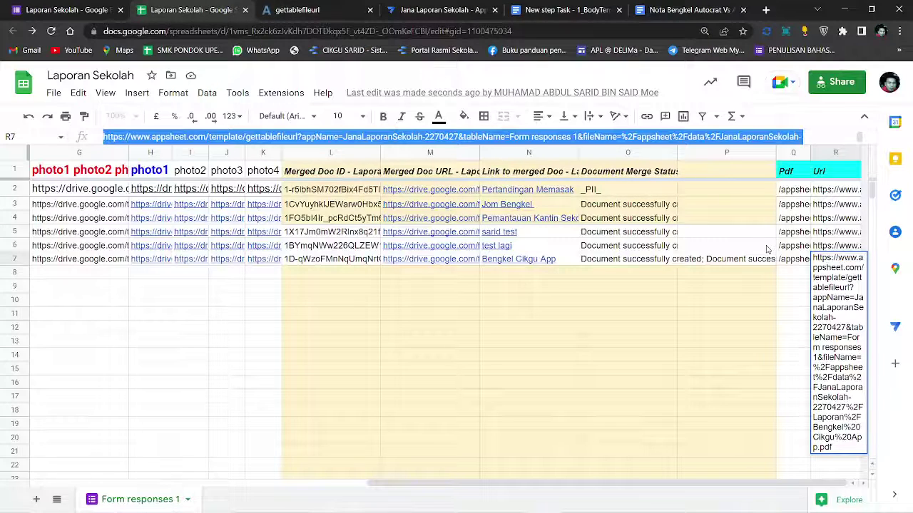
pyautogui.press('Escape')
pyautogui.press('Up')
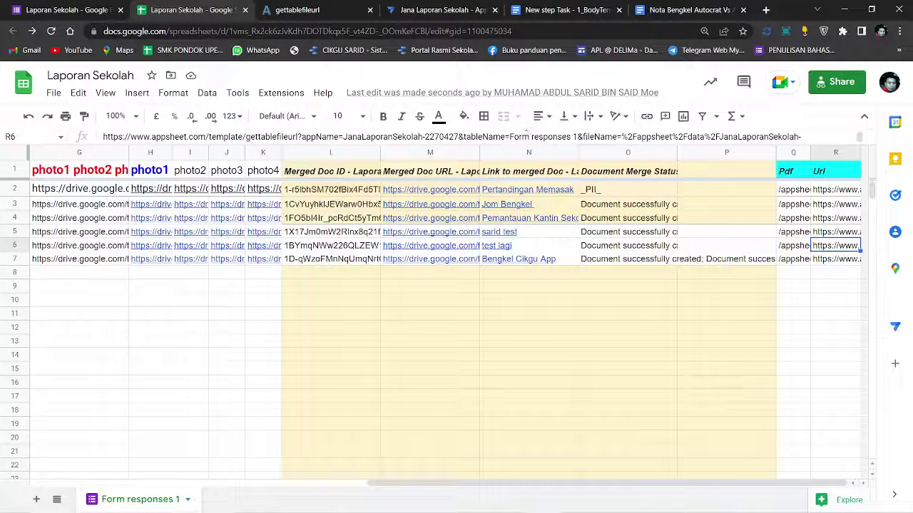
pyautogui.tripleClick(525, 137)
pyautogui.rightClick(526, 136)
pyautogui.click(606, 242)
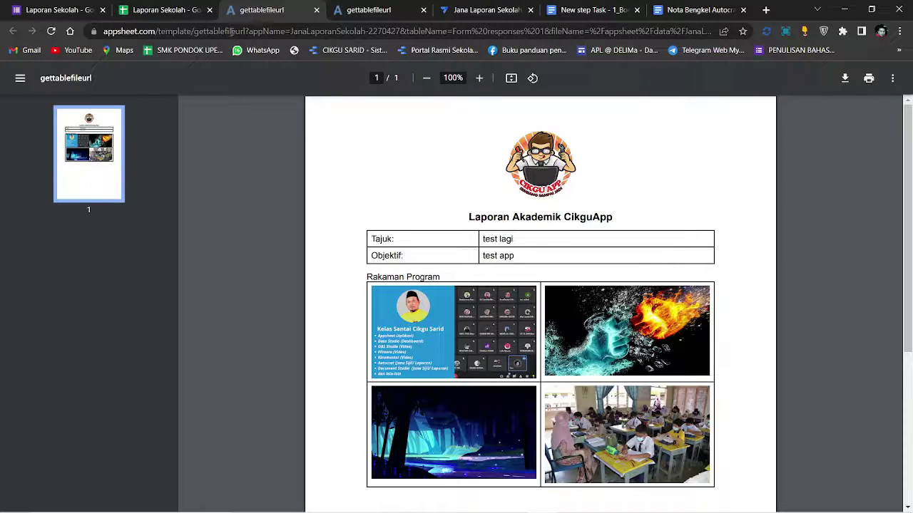
# Return to the spreadsheet and open the Url link in R5 to view that response's report PDF
pyautogui.click(191, 11)
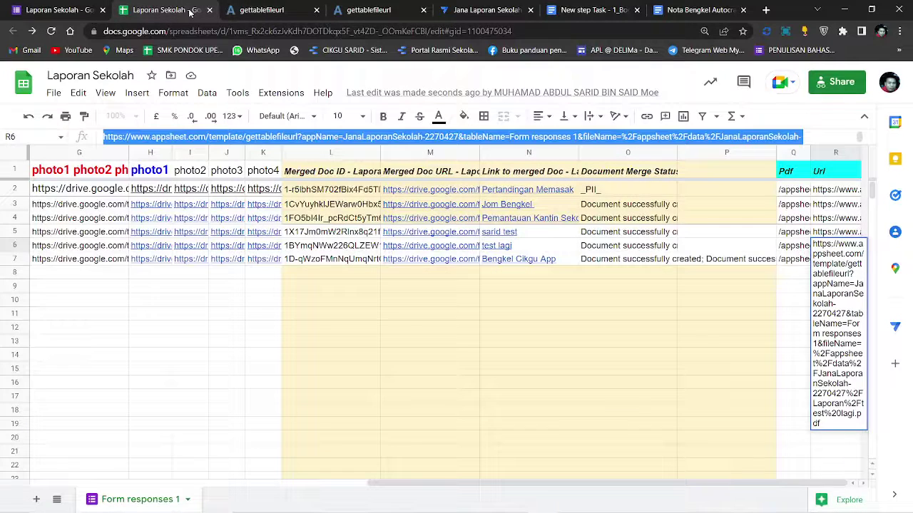
pyautogui.click(770, 304)
pyautogui.click(817, 235)
pyautogui.click(696, 137)
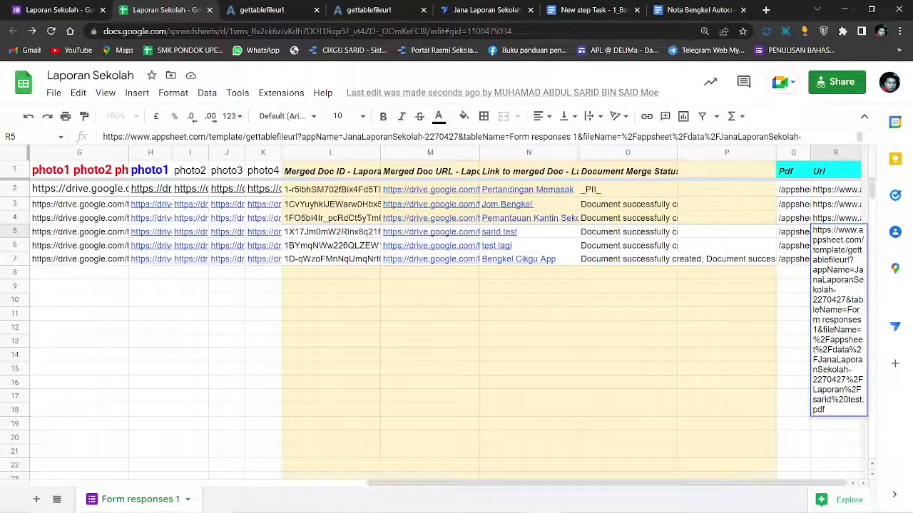
pyautogui.hotkey('ctrl', 'a')
pyautogui.rightClick(640, 138)
pyautogui.click(703, 242)
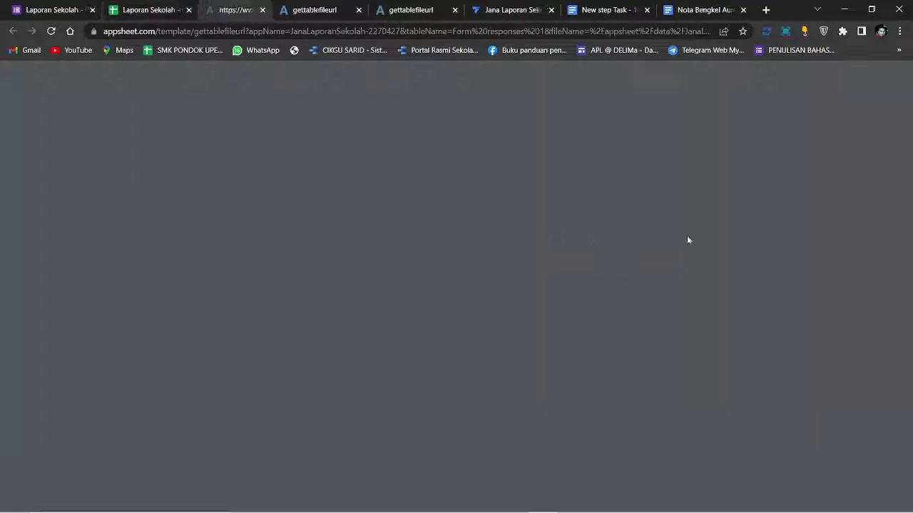
pyautogui.scroll(-1, 437, 288)
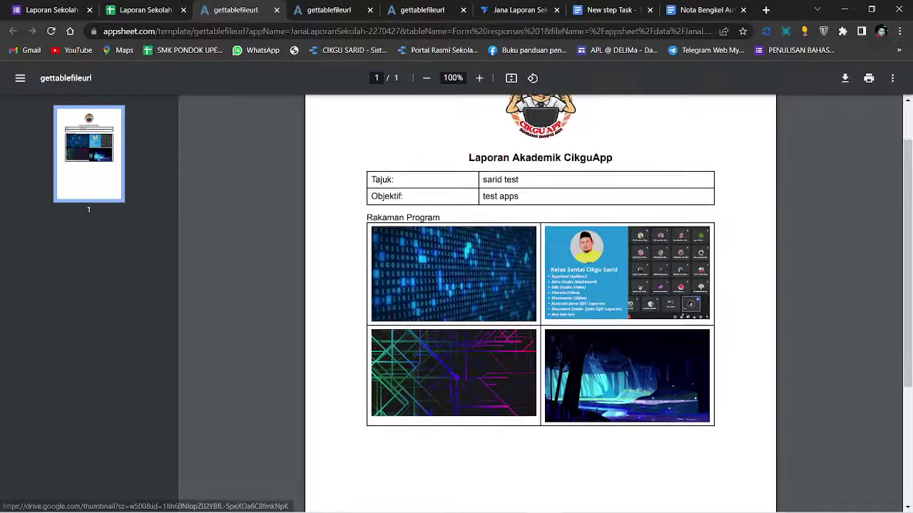
# Return to the spreadsheet and open the R4 Url link to view the Pemantauan Kantin Sekolah report PDF
pyautogui.click(142, 10)
pyautogui.click(417, 301)
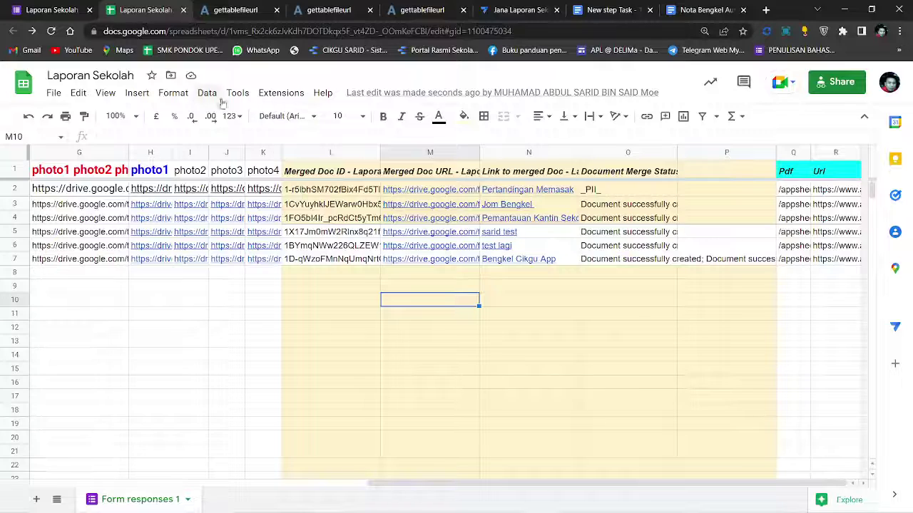
pyautogui.click(840, 218)
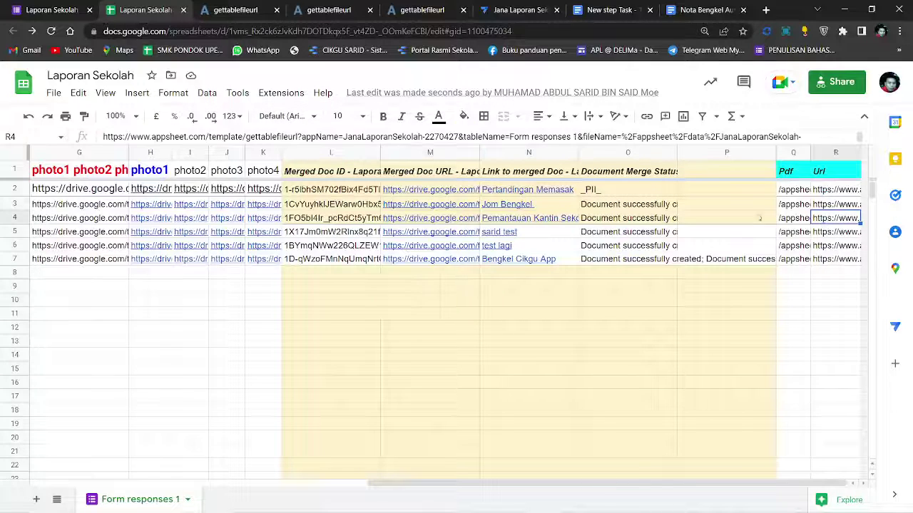
pyautogui.click(506, 140)
pyautogui.hotkey('ctrl', 'a')
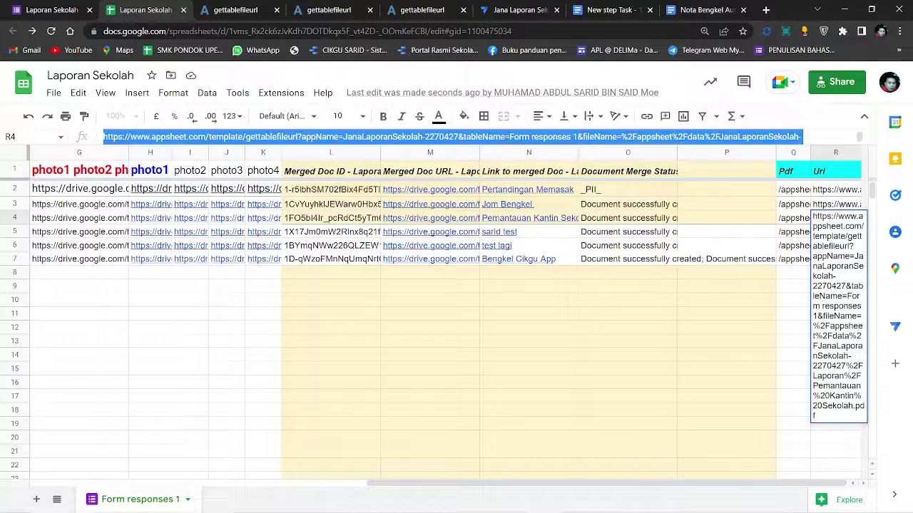
pyautogui.rightClick(506, 140)
pyautogui.click(557, 251)
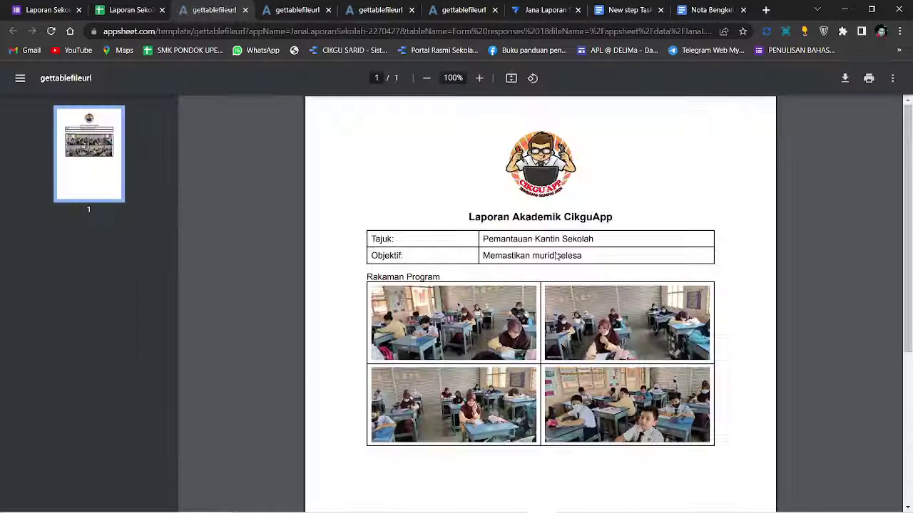
# Glance at the form's responses, then open the spreadsheet's R3 Url link and review the Jom Bengkel report PDF
pyautogui.click(35, 6)
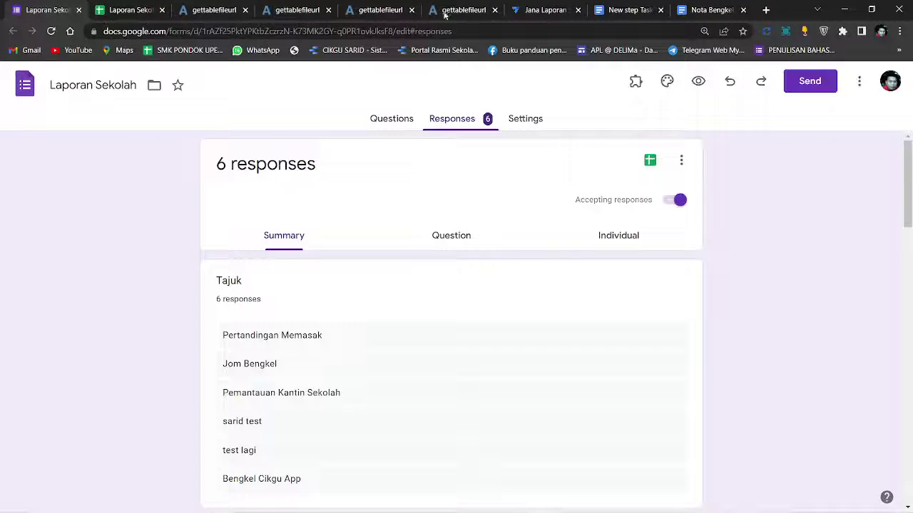
pyautogui.click(142, 10)
pyautogui.click(763, 326)
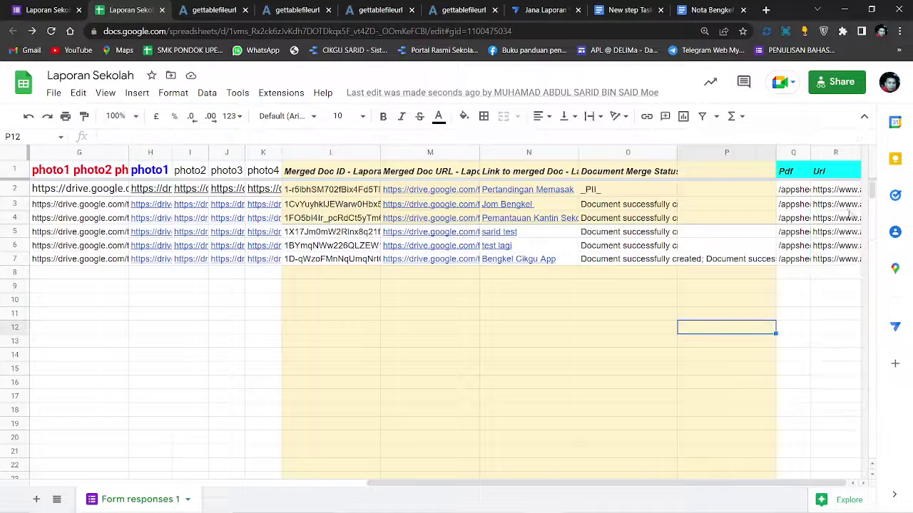
pyautogui.click(836, 204)
pyautogui.tripleClick(400, 135)
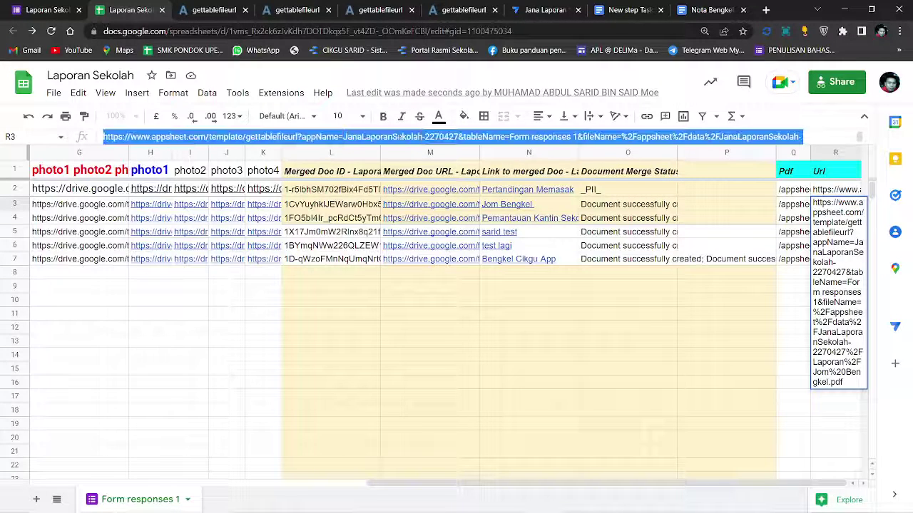
pyautogui.rightClick(400, 138)
pyautogui.click(467, 245)
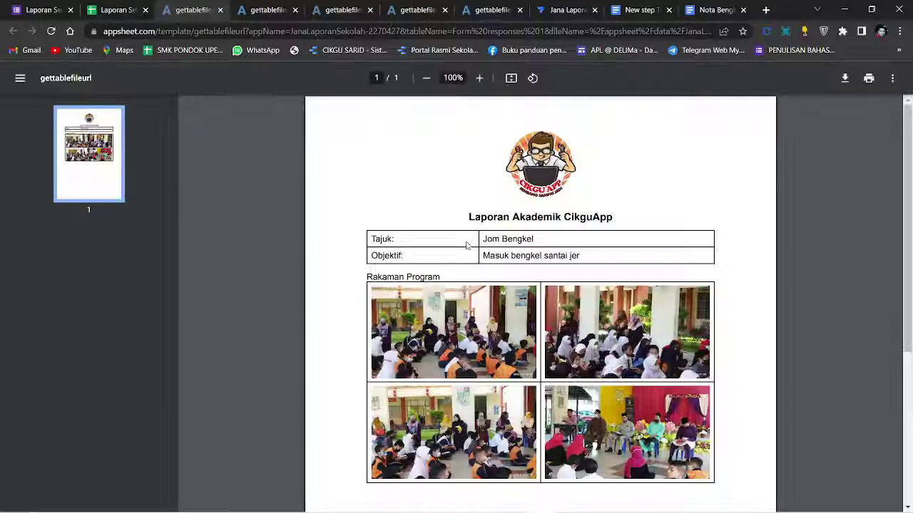
pyautogui.scroll(-1, 542, 285)
pyautogui.scroll(1, 647, 104)
# Switch to AppSheet and on to the recipient's Gmail inbox to check for the scheduled report email
pyautogui.click(567, 10)
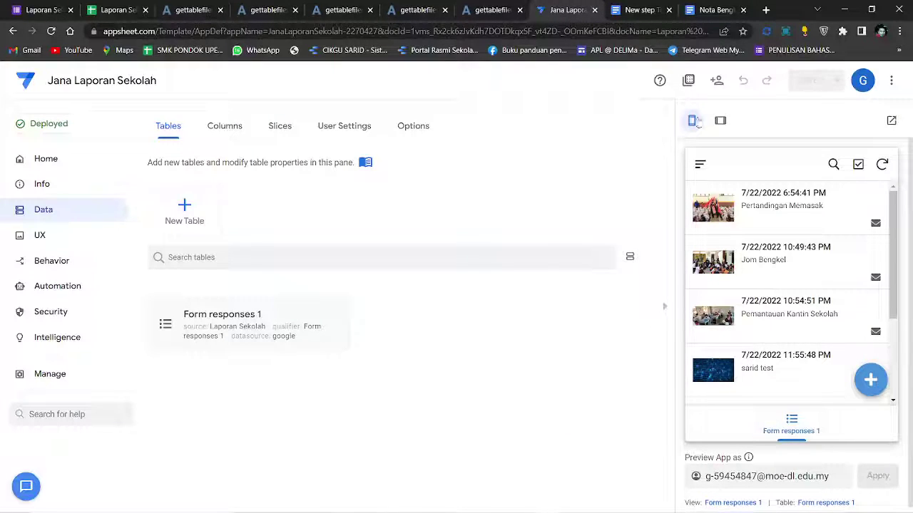
pyautogui.click(571, 501)
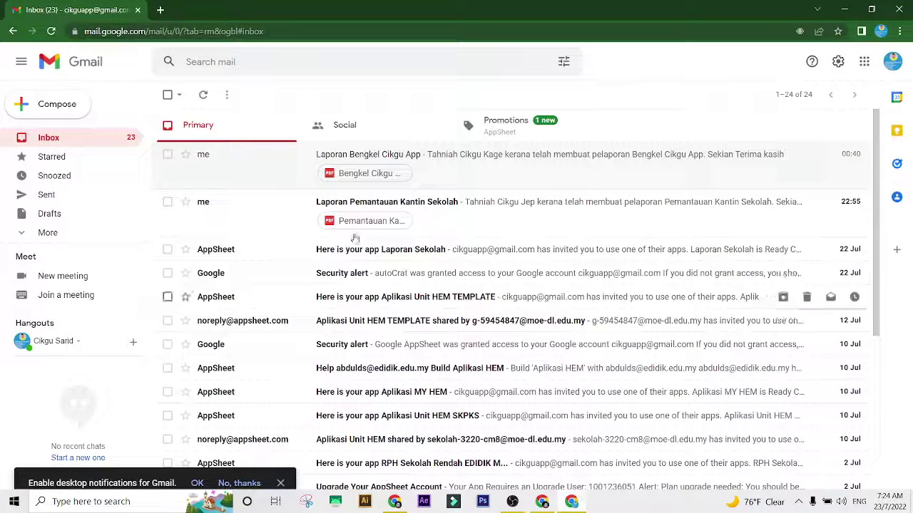
# Refresh the Gmail inbox and open the Spam folder to look for the scheduled report email
pyautogui.click(52, 31)
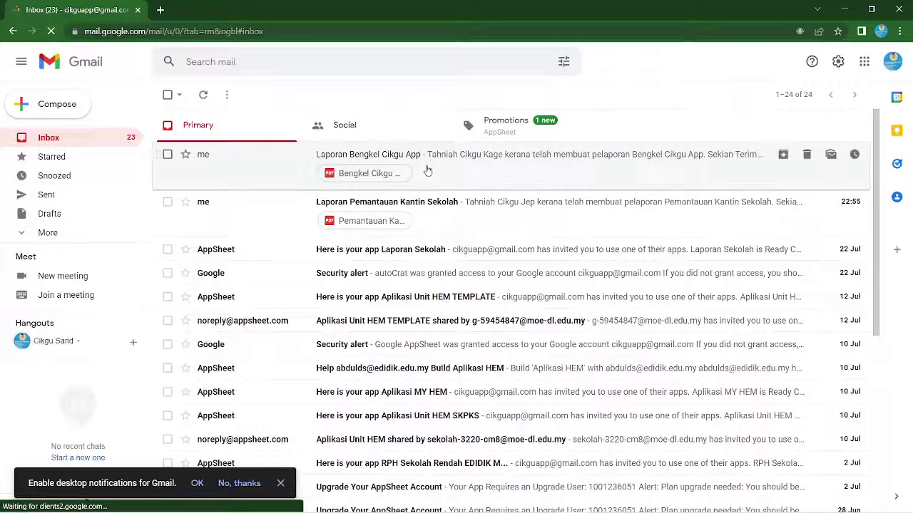
pyautogui.click(68, 230)
pyautogui.scroll(-1, 88, 203)
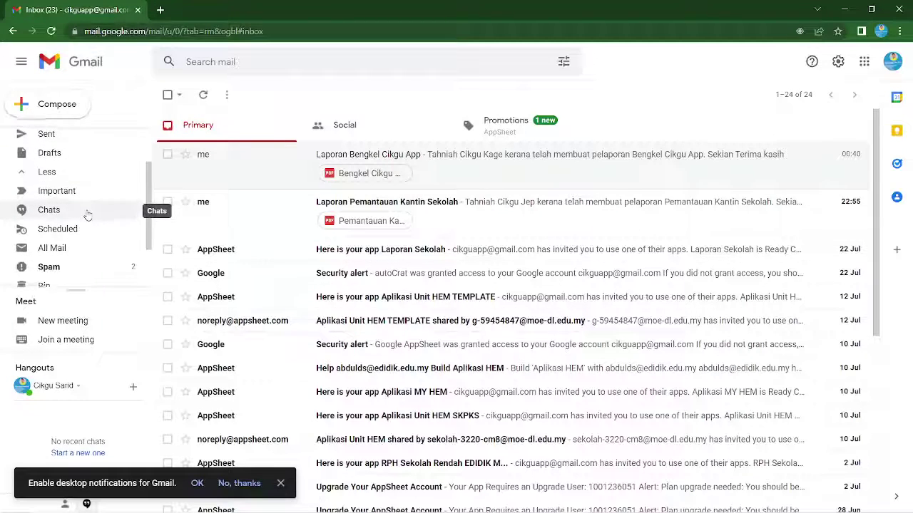
pyautogui.scroll(-1, 84, 216)
pyautogui.click(71, 216)
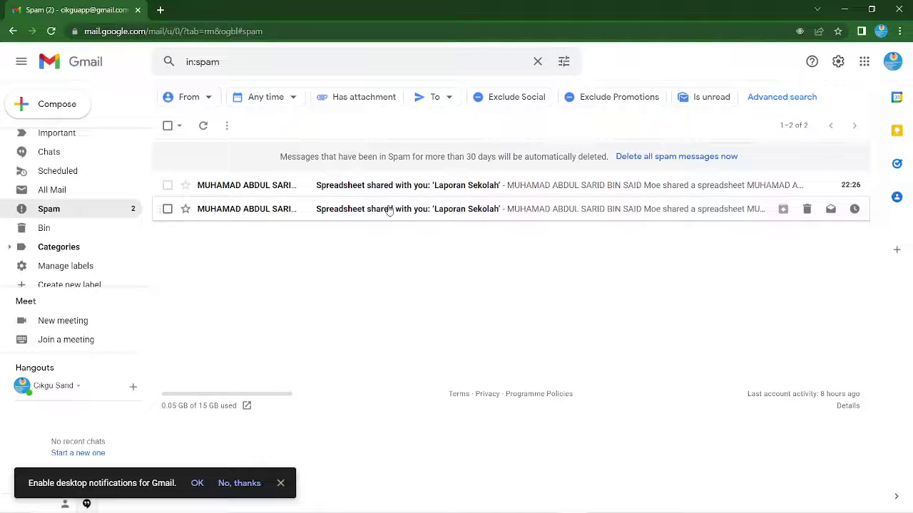
# Open the newest spam message about the shared Laporan Sekolah spreadsheet and read it through
pyautogui.click(421, 185)
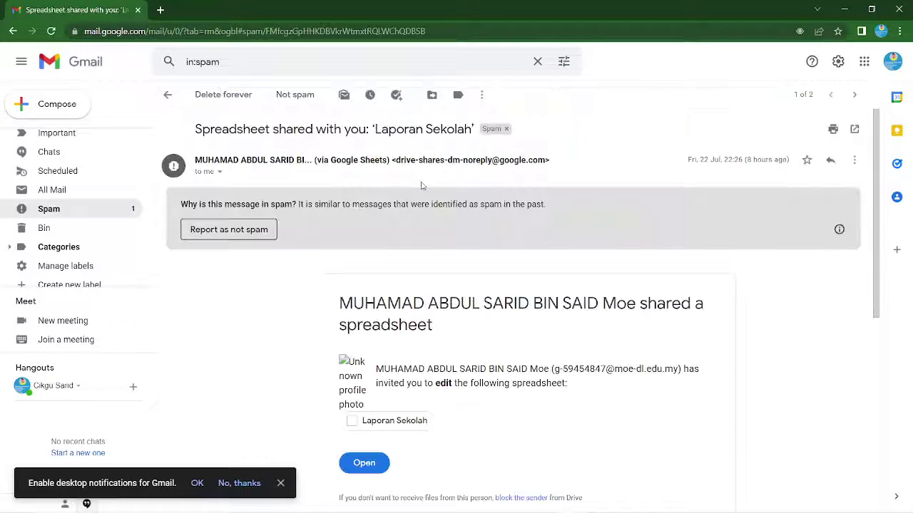
pyautogui.scroll(-2, 424, 185)
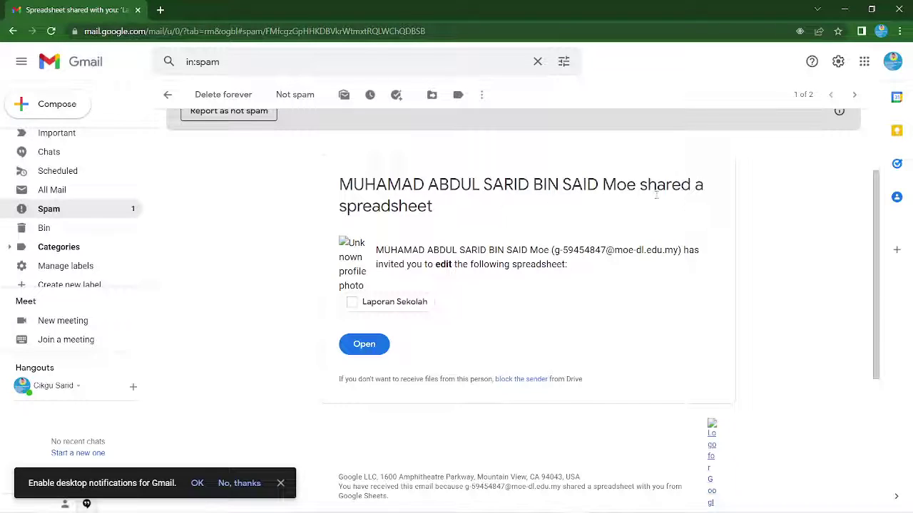
pyautogui.scroll(-3, 454, 221)
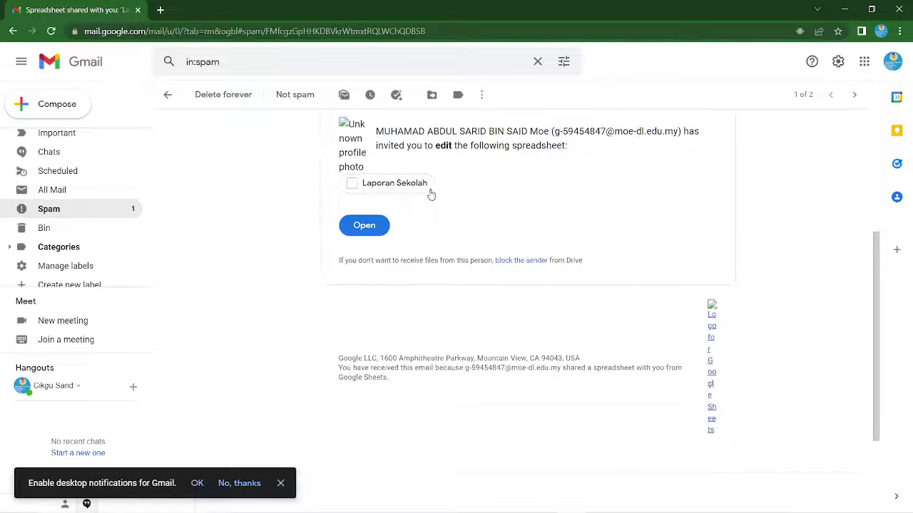
pyautogui.scroll(-1, 450, 229)
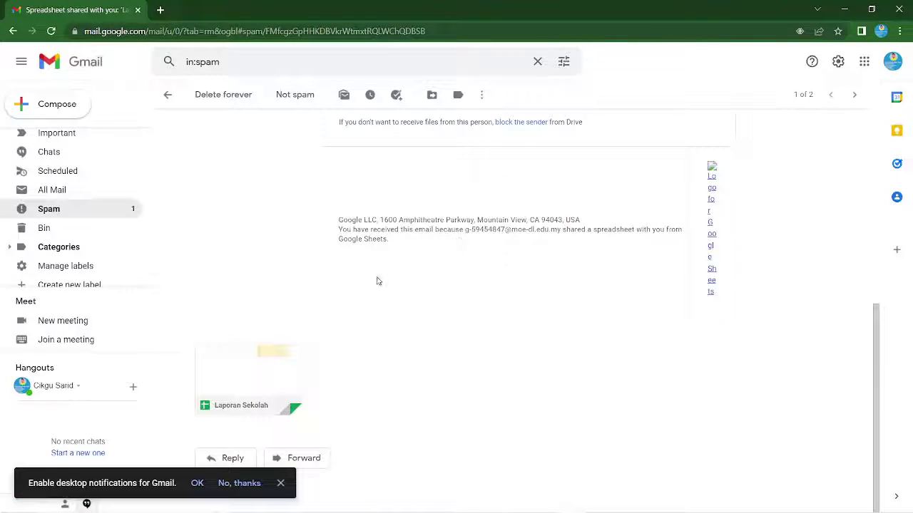
pyautogui.scroll(5, 344, 324)
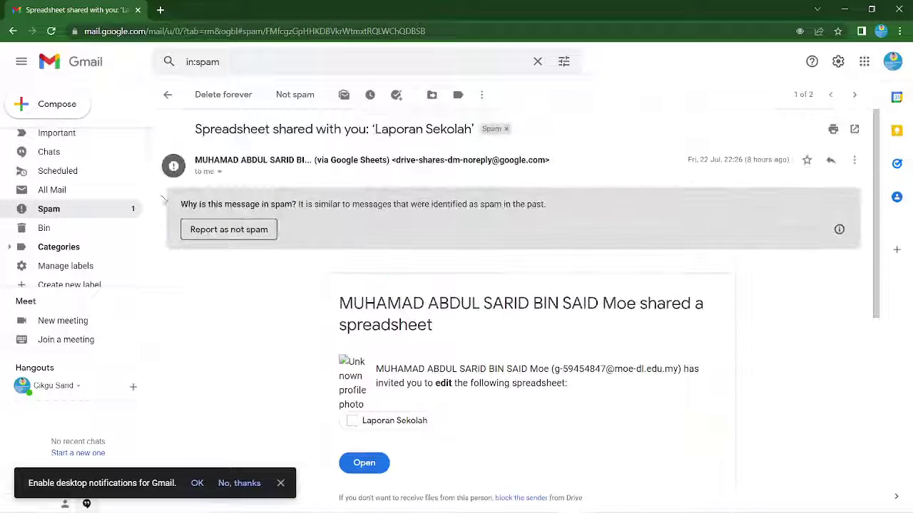
# Leave the spam message, return to the inbox and refresh it to check for the report email
pyautogui.click(167, 94)
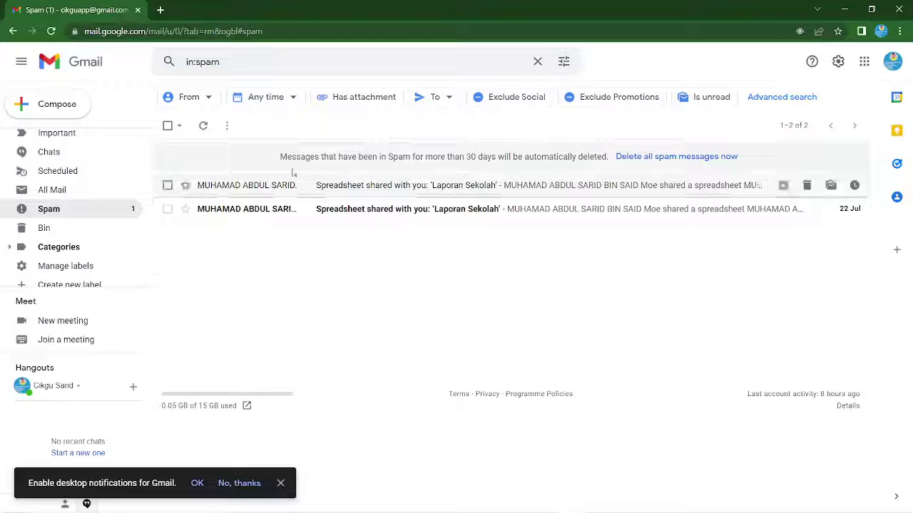
pyautogui.scroll(1, 67, 196)
pyautogui.scroll(3, 67, 196)
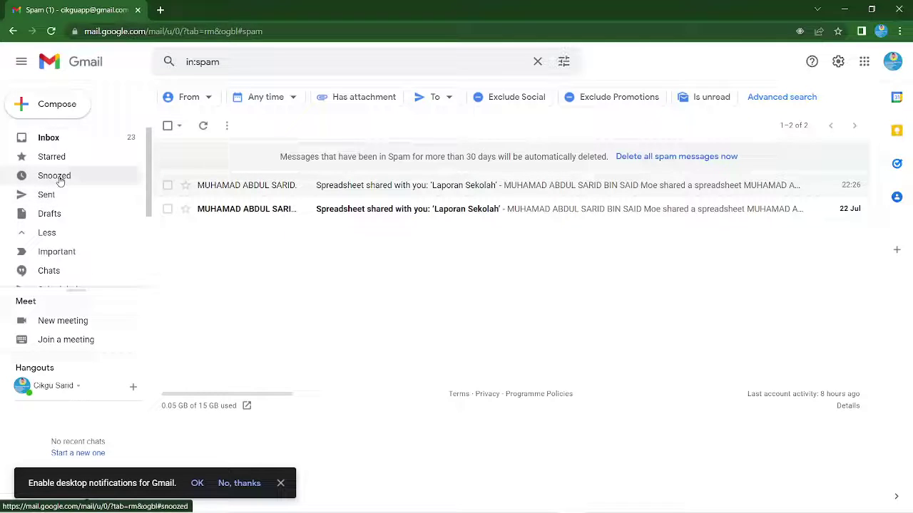
pyautogui.click(53, 137)
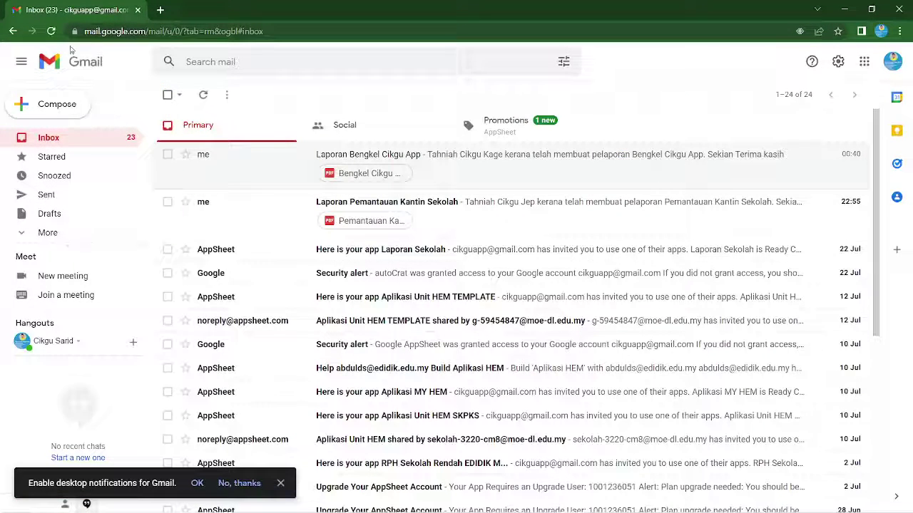
pyautogui.click(52, 31)
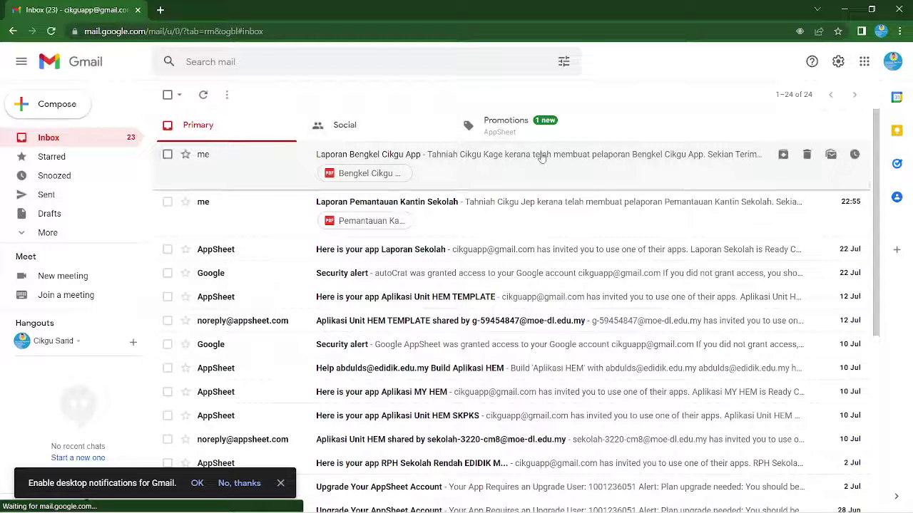
# Switch back to AppSheet and review the Benjana event's schedule settings in the Bengkel automation bot
pyautogui.click(846, 9)
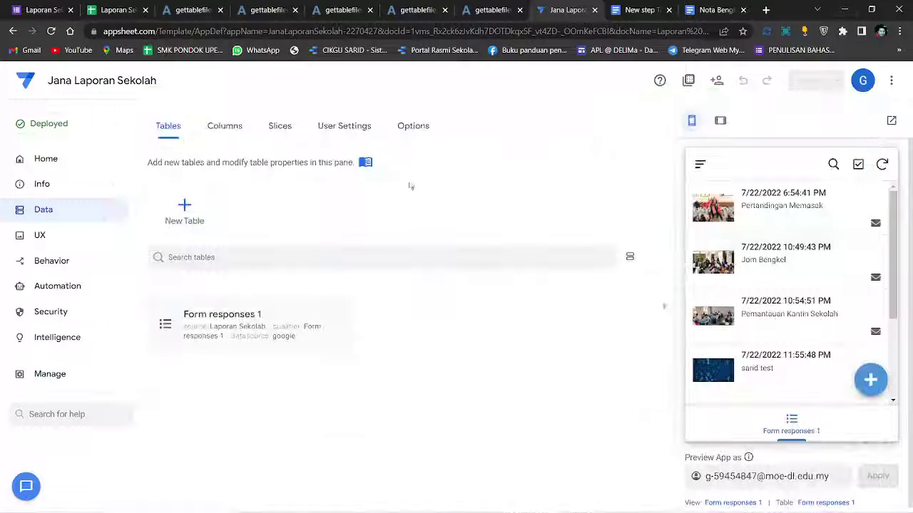
pyautogui.click(37, 288)
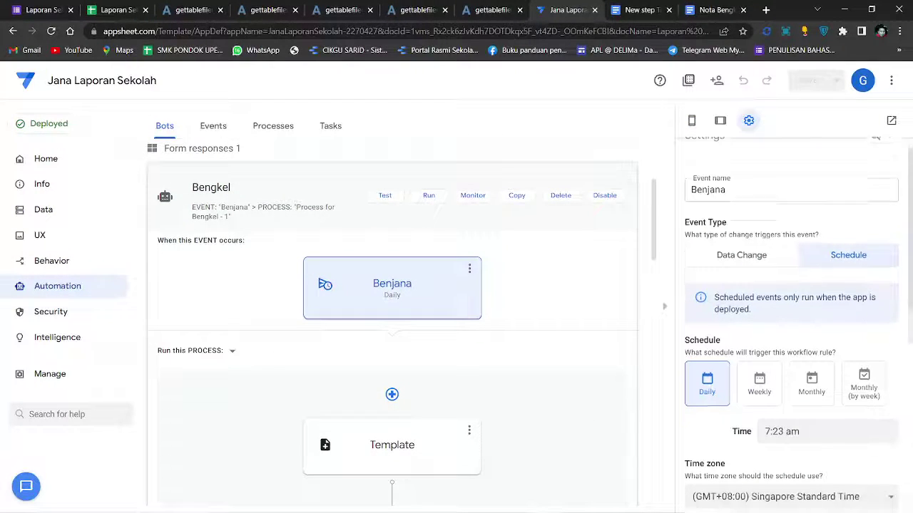
pyautogui.scroll(-2, 808, 295)
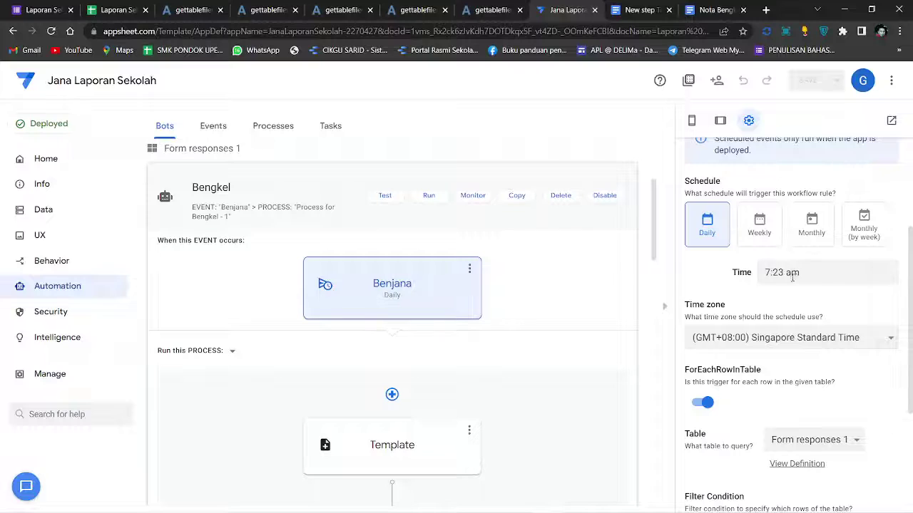
pyautogui.scroll(-3, 788, 276)
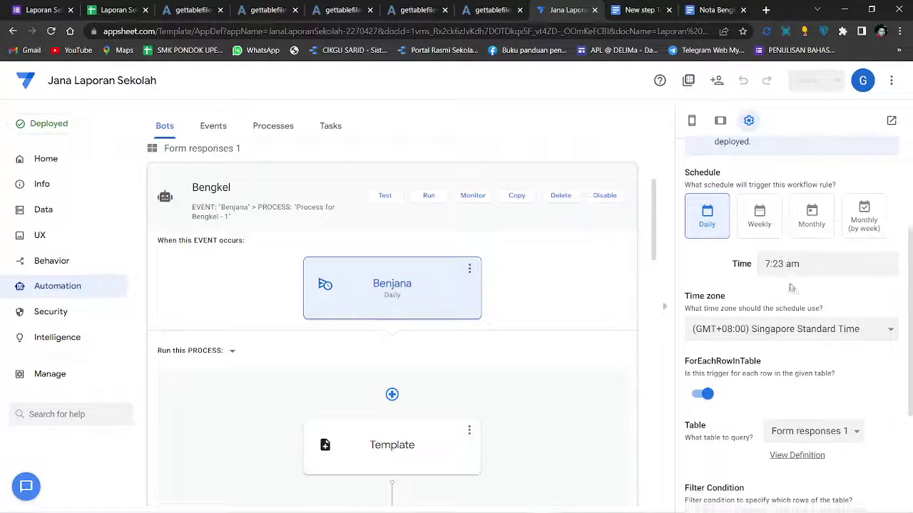
pyautogui.scroll(3, 193, 249)
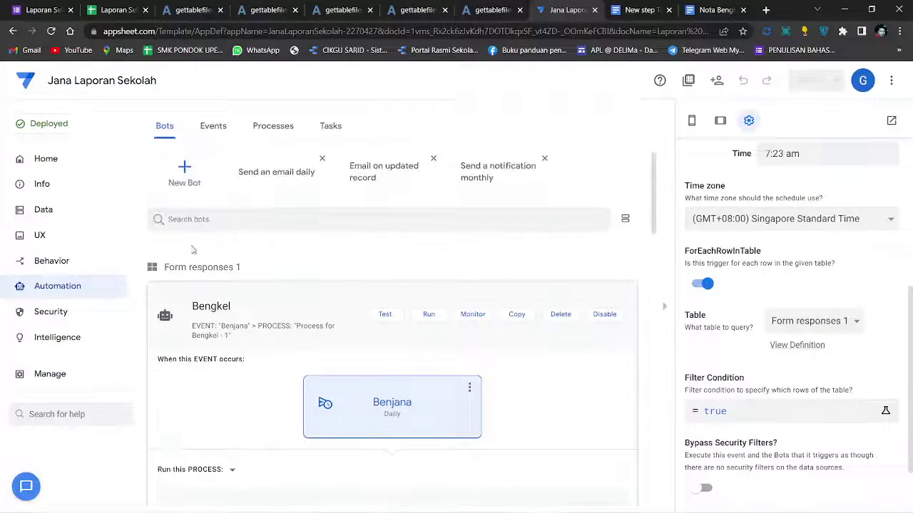
# Set the time zone of the hantar email bot's send event to (GMT+08:00) Singapore Standard Time
pyautogui.click(182, 309)
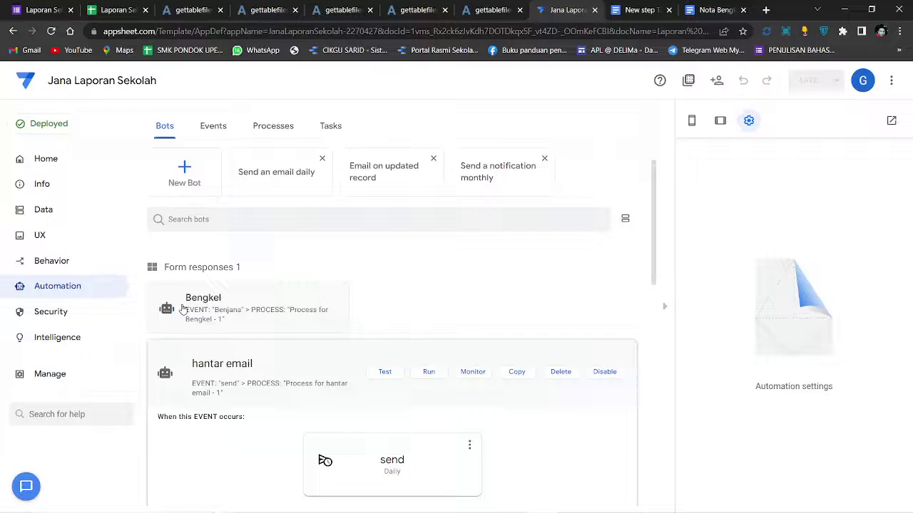
pyautogui.click(180, 369)
pyautogui.click(407, 316)
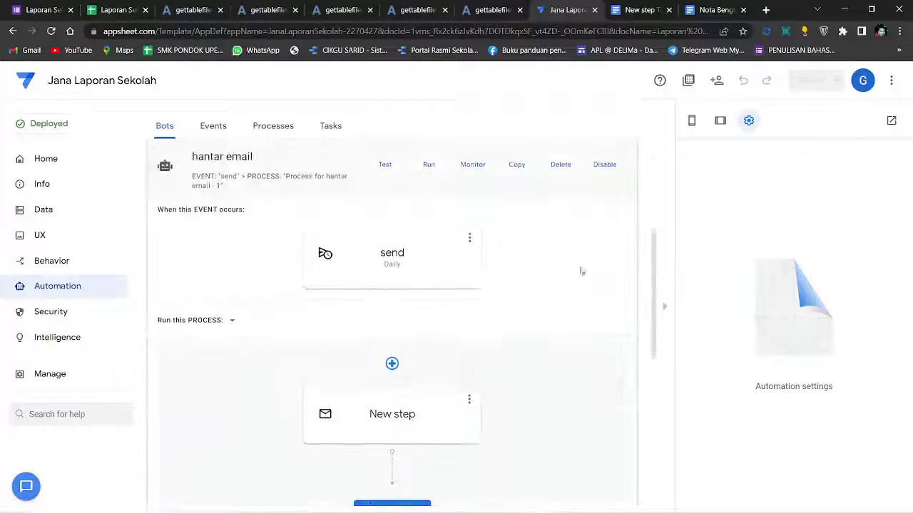
pyautogui.click(463, 208)
pyautogui.scroll(-3, 819, 233)
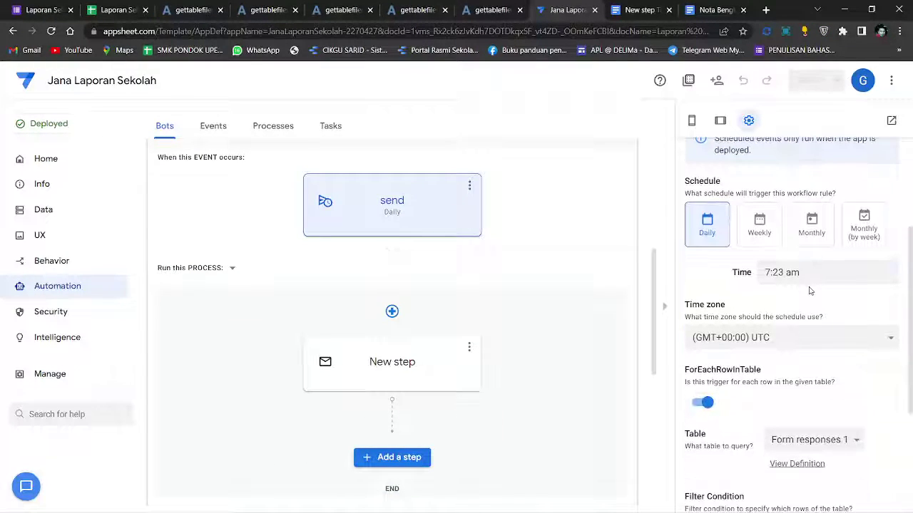
pyautogui.click(802, 336)
pyautogui.scroll(-5, 760, 271)
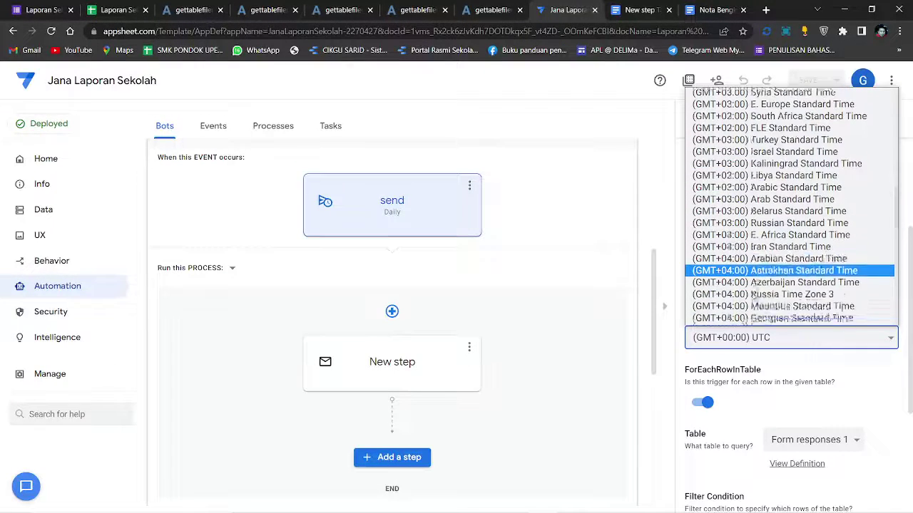
pyautogui.scroll(-9, 756, 272)
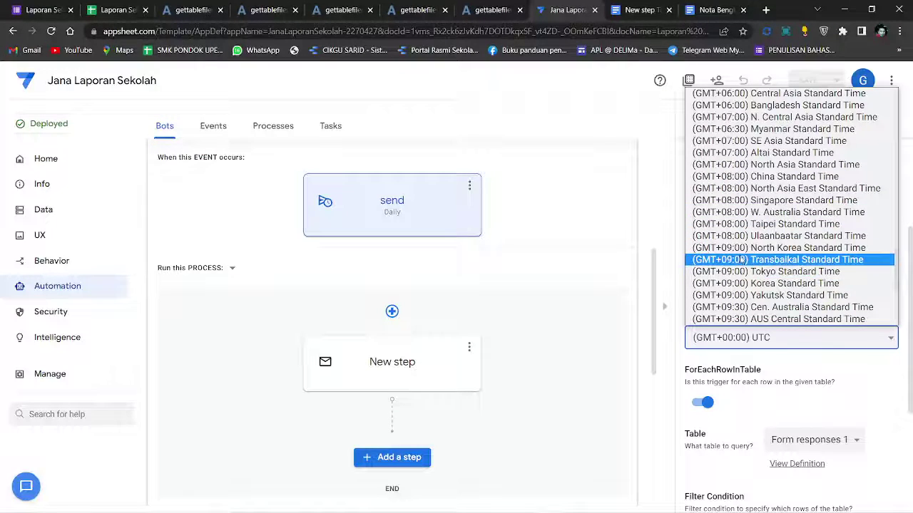
pyautogui.click(742, 203)
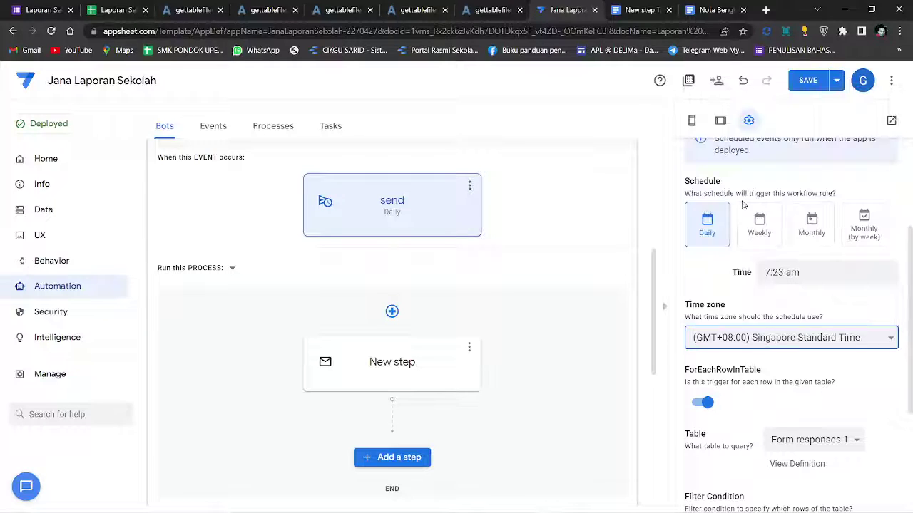
# Set the send event's daily time to 7:26 am and save the app
pyautogui.scroll(-1, 763, 294)
pyautogui.scroll(1, 777, 292)
pyautogui.click(784, 274)
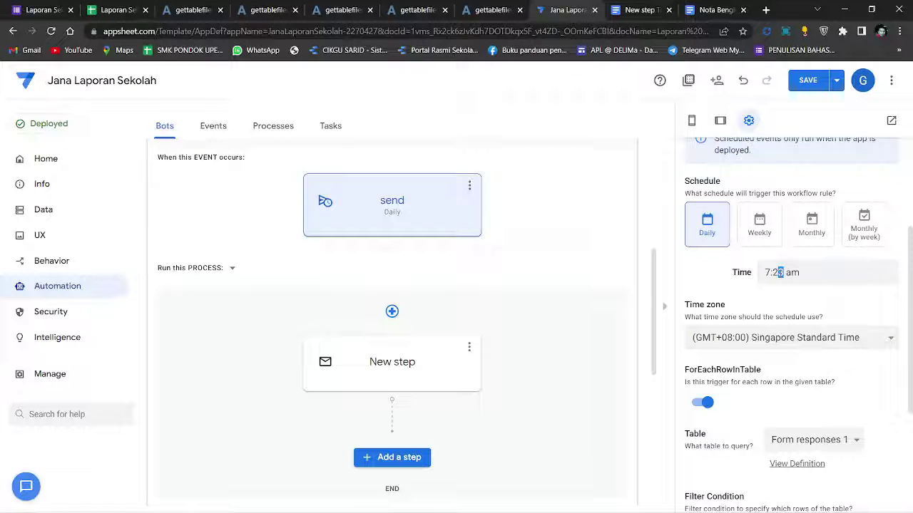
pyautogui.click(806, 81)
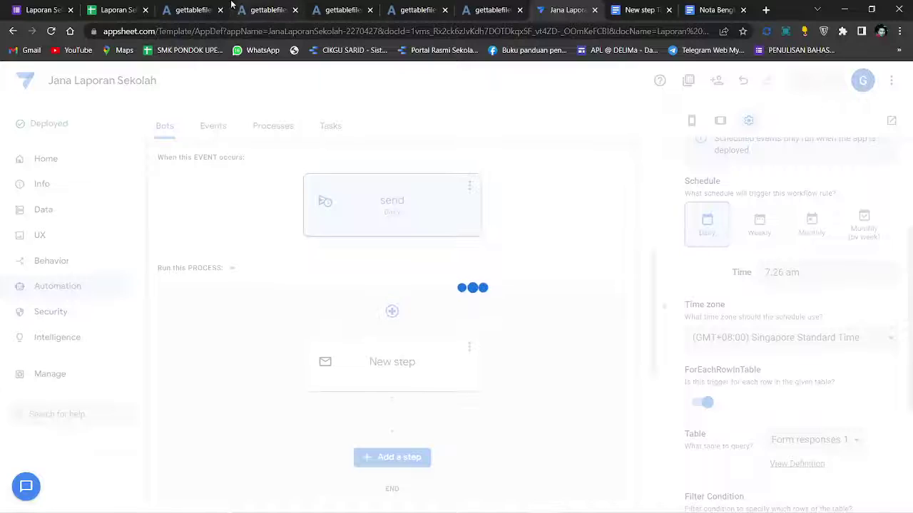
# Switch to the Laporan Sekolah spreadsheet and review the Url links in R2:R7 and the Email Pelapor column
pyautogui.click(120, 10)
pyautogui.click(731, 318)
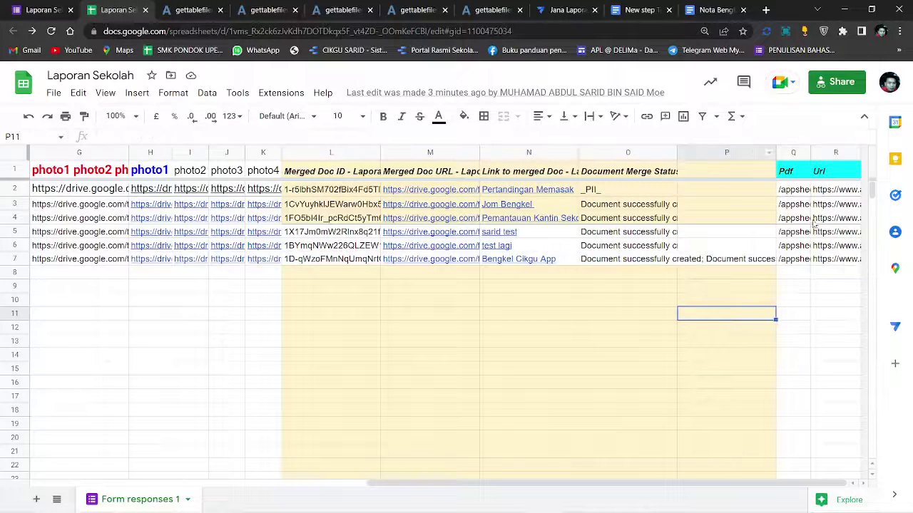
pyautogui.moveTo(830, 189); pyautogui.dragTo(824, 265)
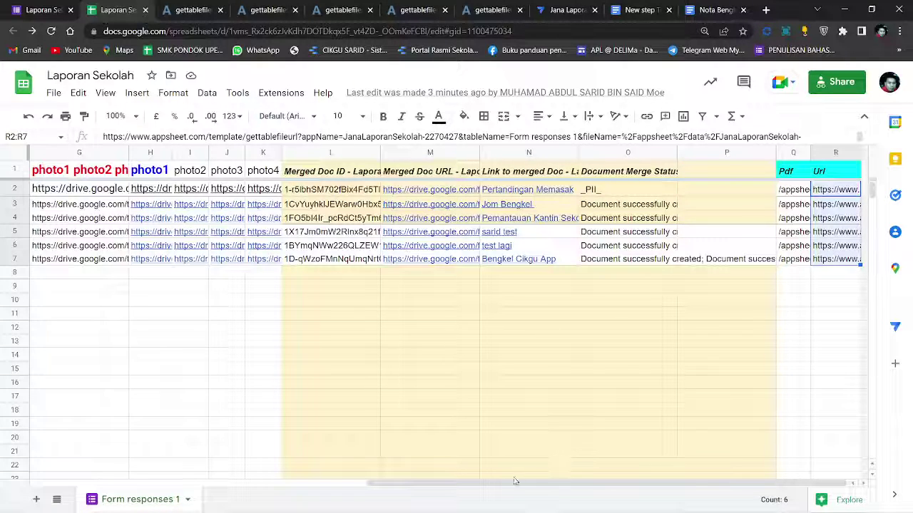
pyautogui.moveTo(515, 481); pyautogui.dragTo(237, 481)
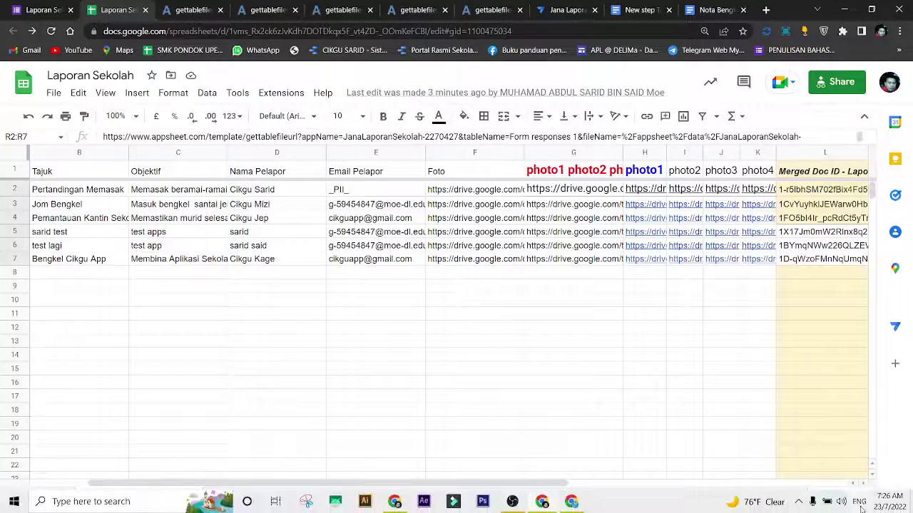
pyautogui.click(637, 356)
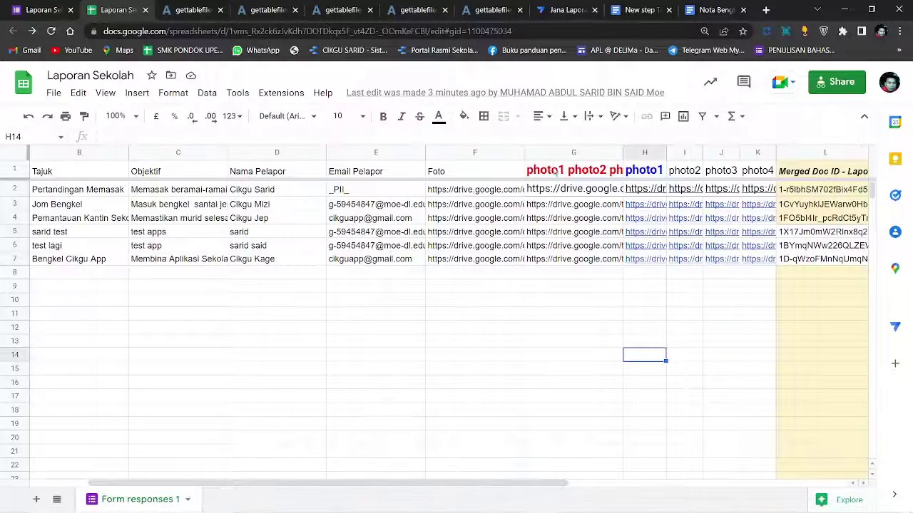
# Switch to the recipient's Gmail inbox and reload it to check for the rescheduled report email
pyautogui.moveTo(621, 493)
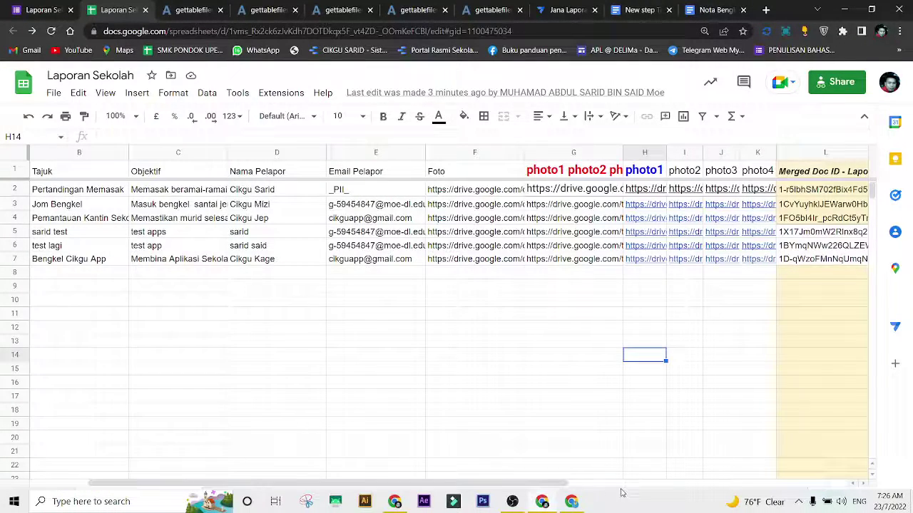
pyautogui.click(572, 503)
pyautogui.press('F5')
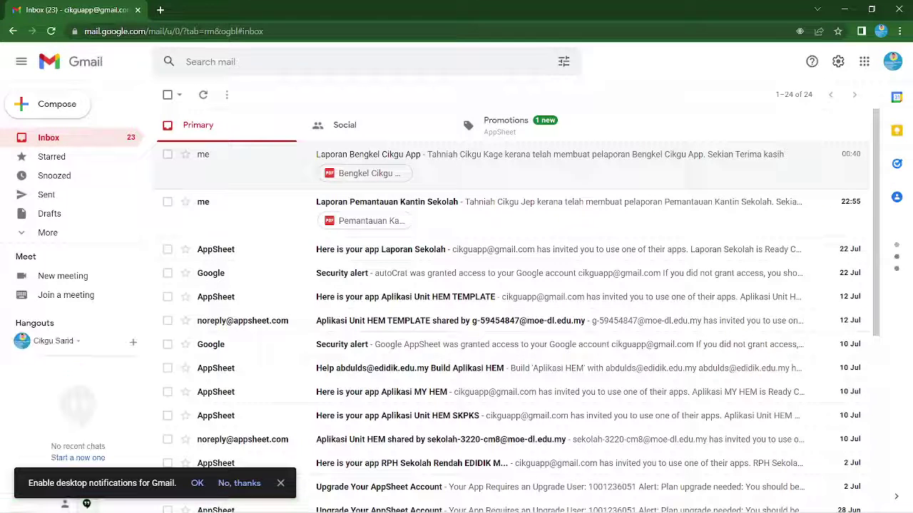
# Return to the Jana Laporan Sekolah app in AppSheet and review the send event's schedule, table and filter settings
pyautogui.hotkey('alt', 'Tab')
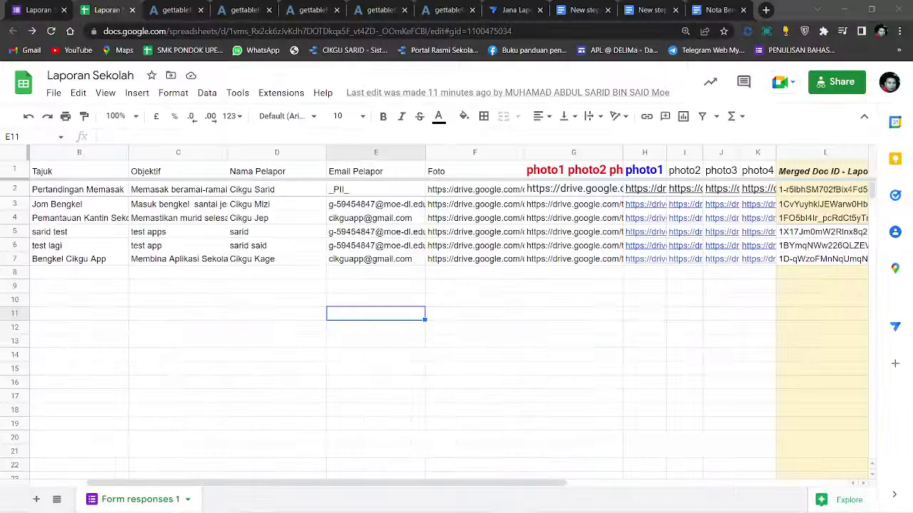
pyautogui.click(634, 302)
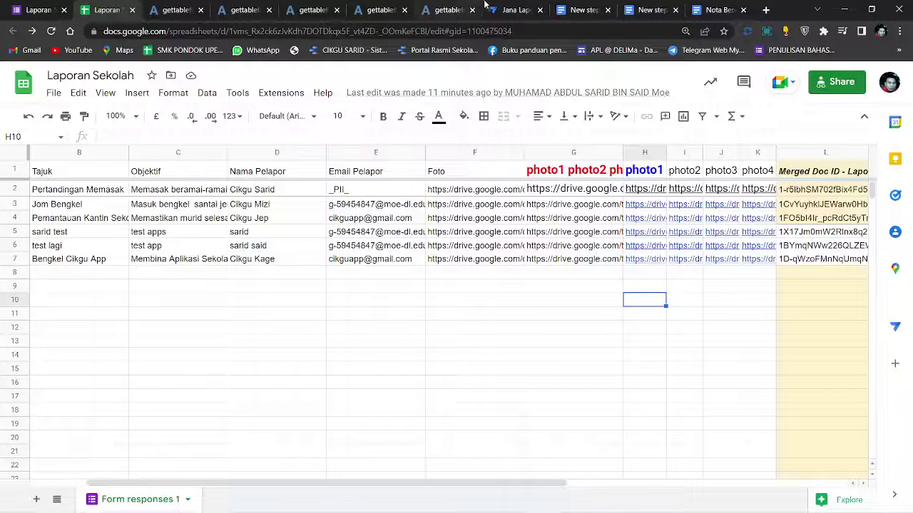
pyautogui.click(510, 10)
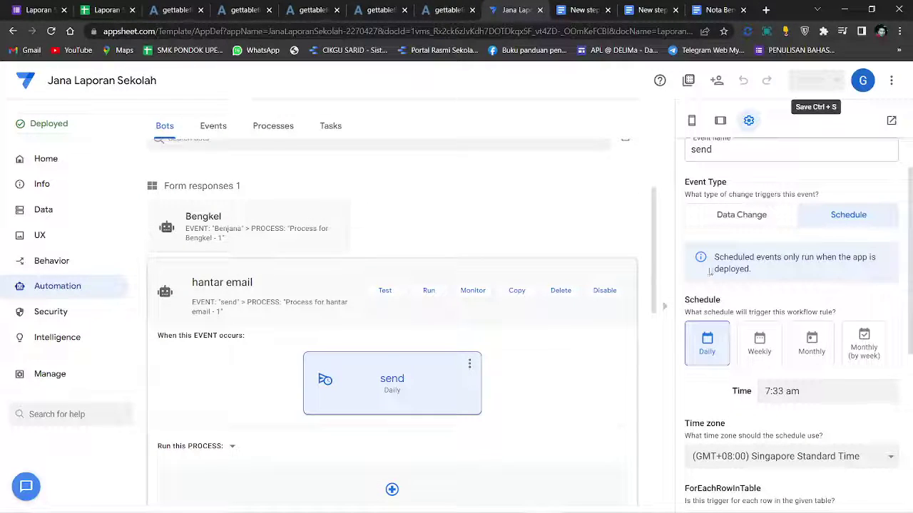
pyautogui.scroll(-5, 792, 321)
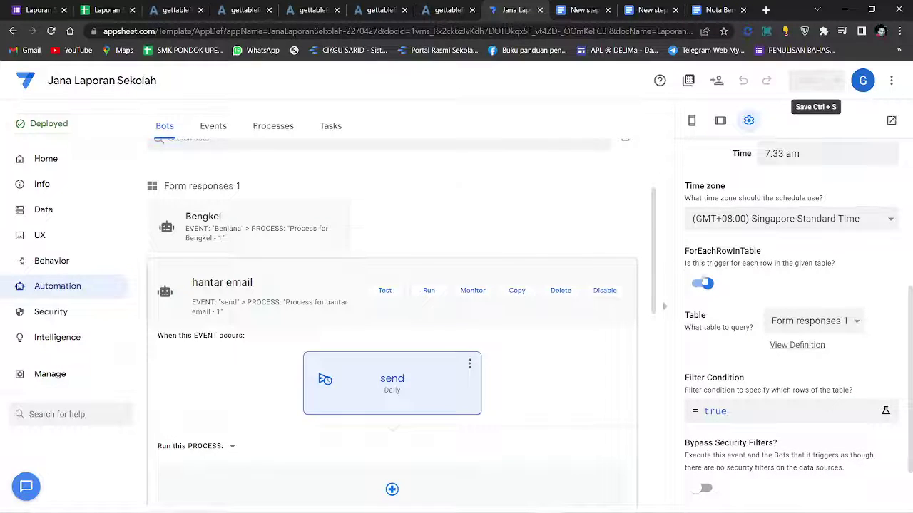
# Review the send event's filter condition and the New step email task's type, table and recipient settings
pyautogui.scroll(-1, 723, 257)
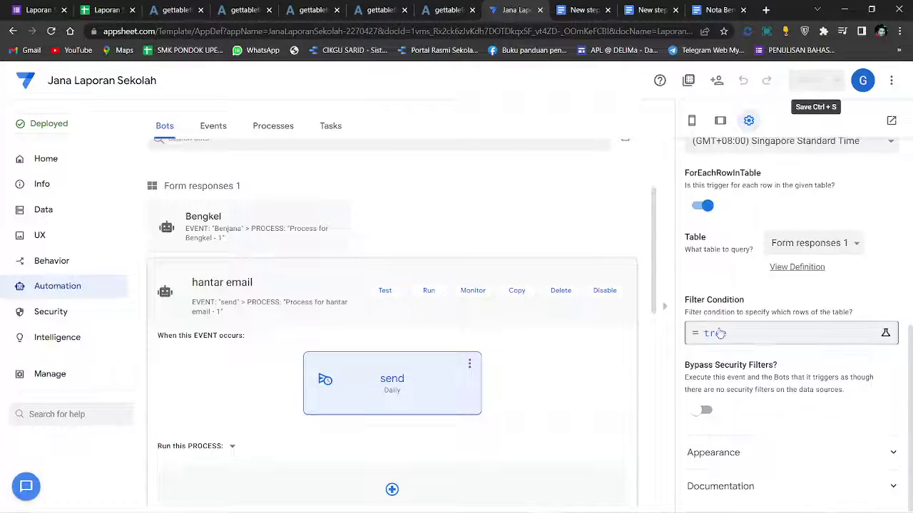
pyautogui.scroll(3, 713, 328)
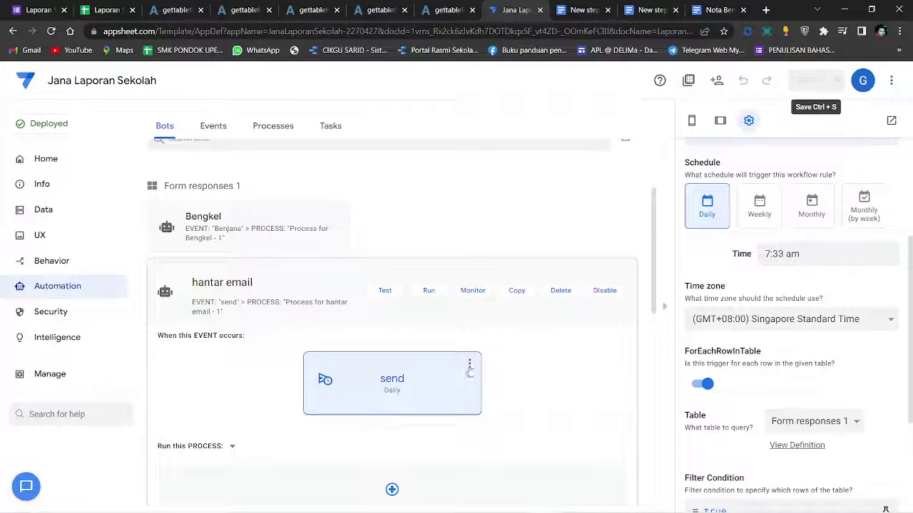
pyautogui.scroll(-3, 456, 371)
pyautogui.click(435, 365)
pyautogui.scroll(-3, 813, 214)
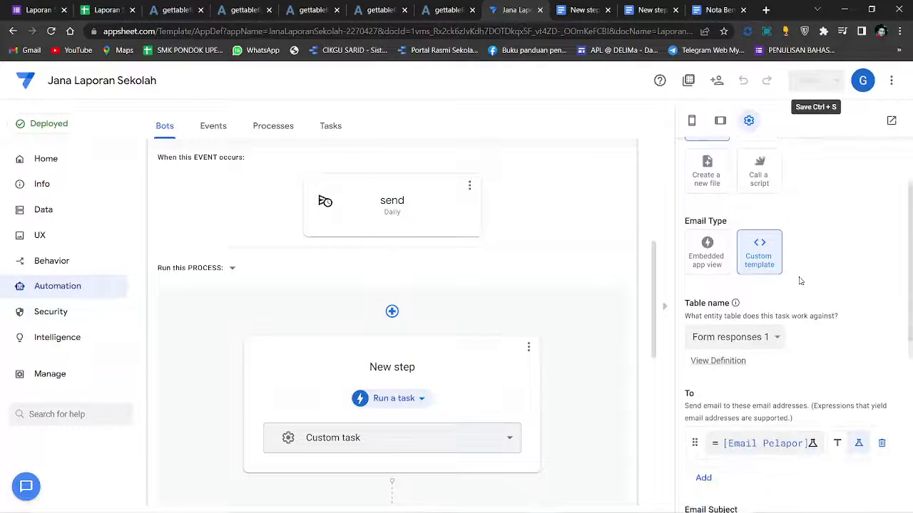
pyautogui.scroll(-3, 789, 291)
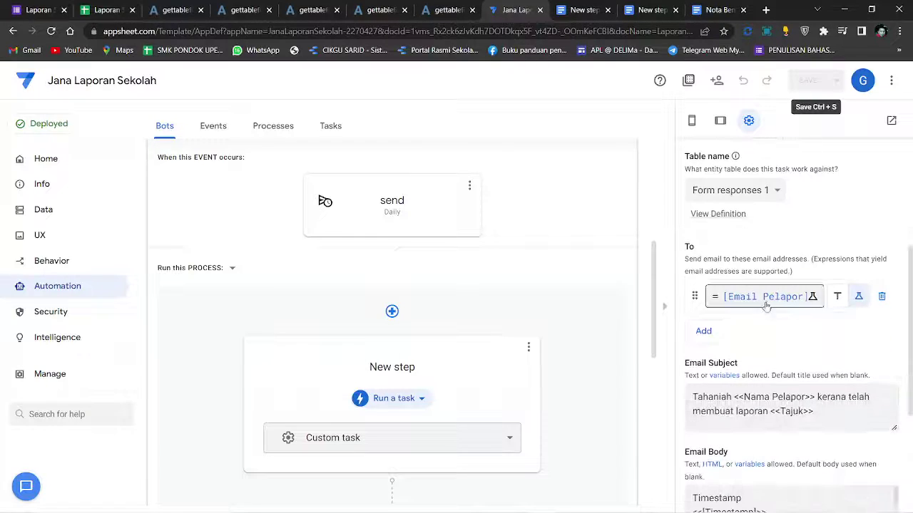
pyautogui.scroll(-1, 800, 304)
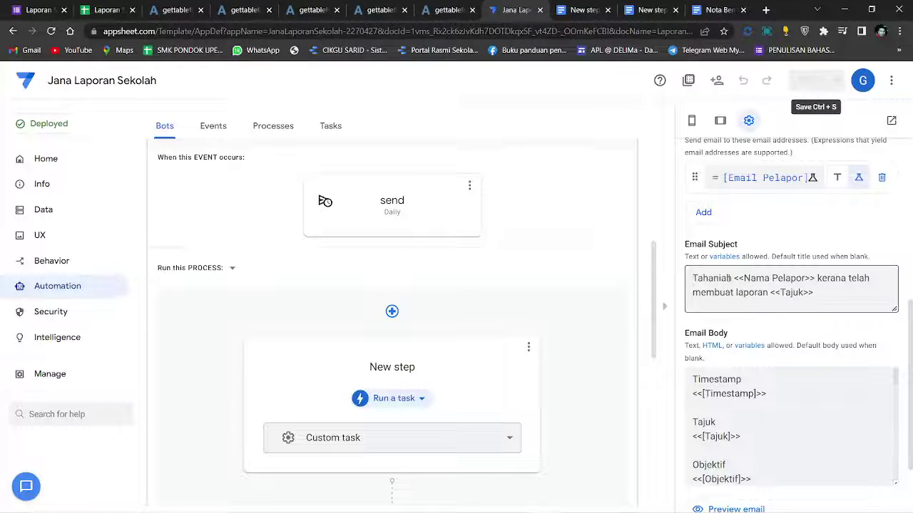
# Review the email subject and email body text of the New step task
pyautogui.doubleClick(730, 278)
pyautogui.click(793, 278)
pyautogui.scroll(-1, 788, 296)
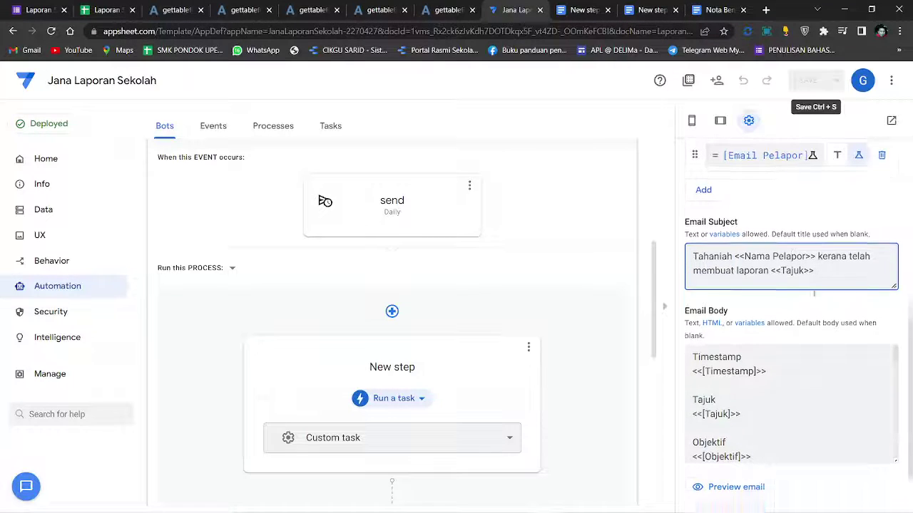
pyautogui.scroll(-10, 788, 296)
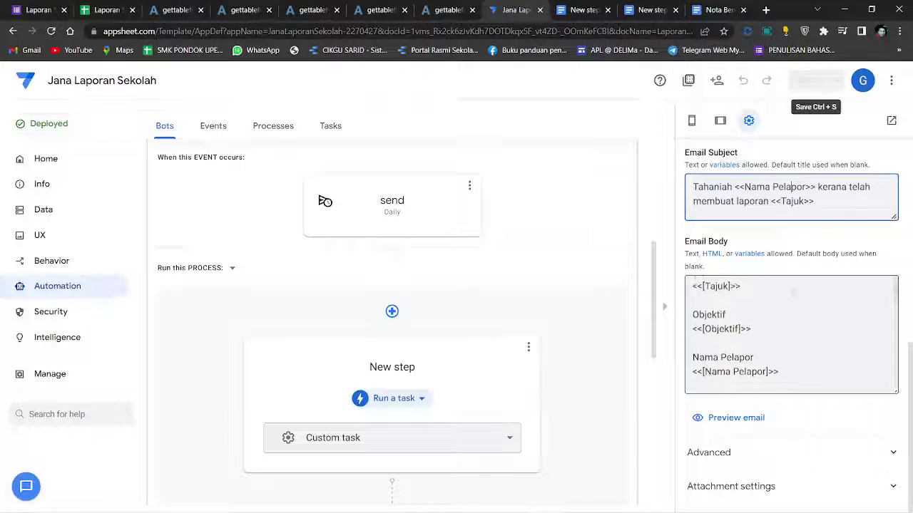
# Expand the email task's advanced settings, view the email body template document and return to the Jana Laporan Sekolah app
pyautogui.click(781, 459)
pyautogui.scroll(-10, 806, 328)
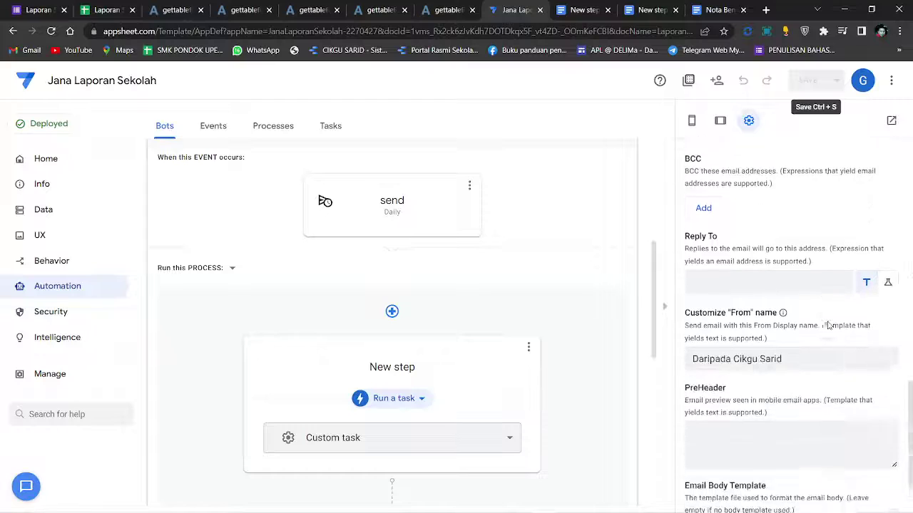
pyautogui.scroll(-1, 820, 336)
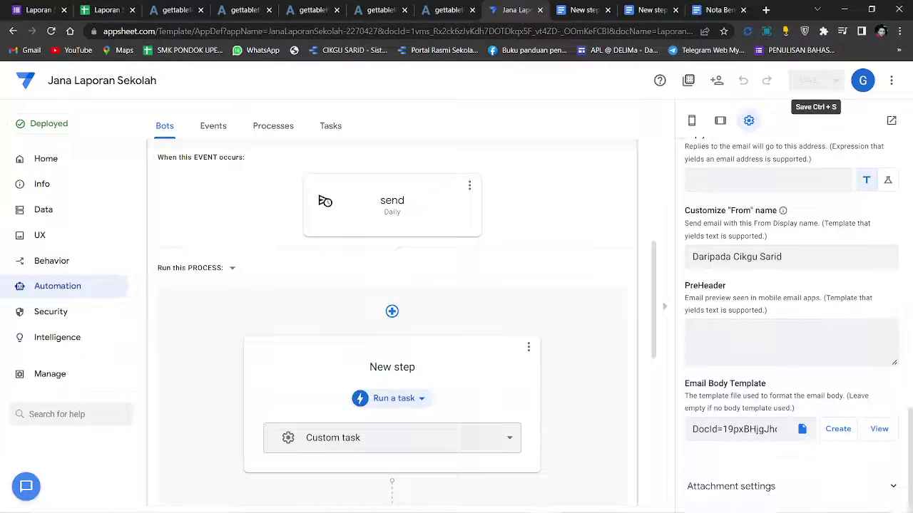
pyautogui.click(878, 429)
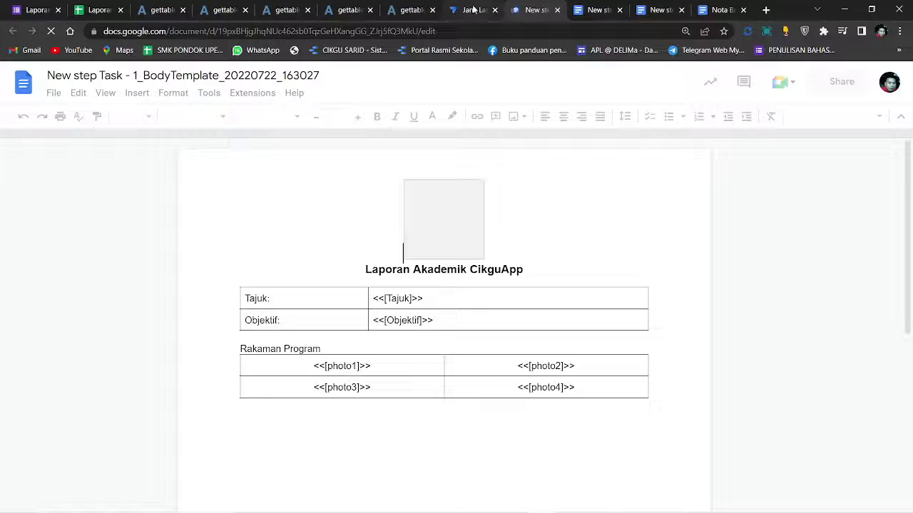
pyautogui.click(473, 10)
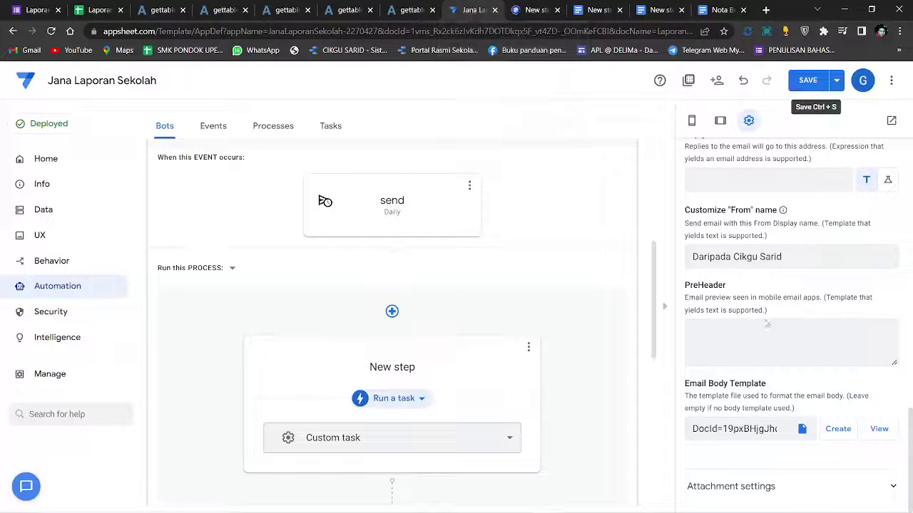
# Review the email task's attachment settings, including content type, template, name and page layout, and save the app
pyautogui.click(763, 490)
pyautogui.scroll(-4, 784, 428)
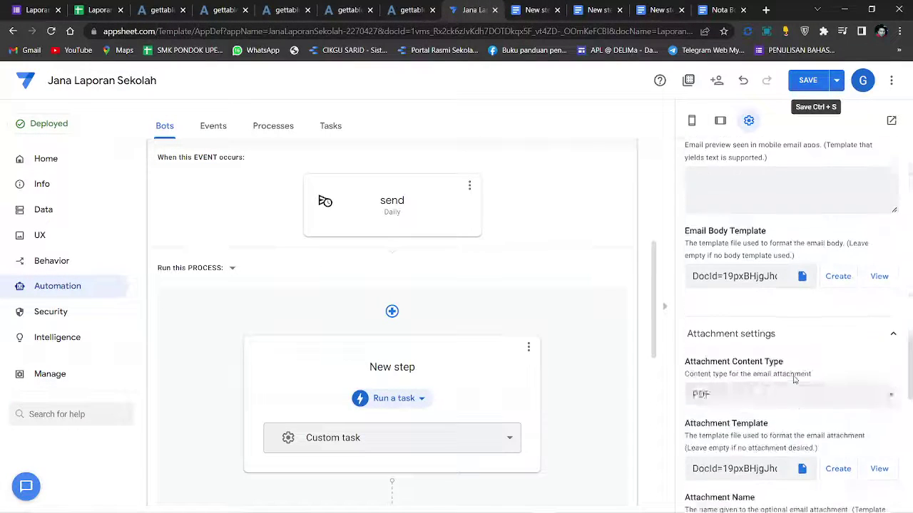
pyautogui.scroll(-1, 770, 342)
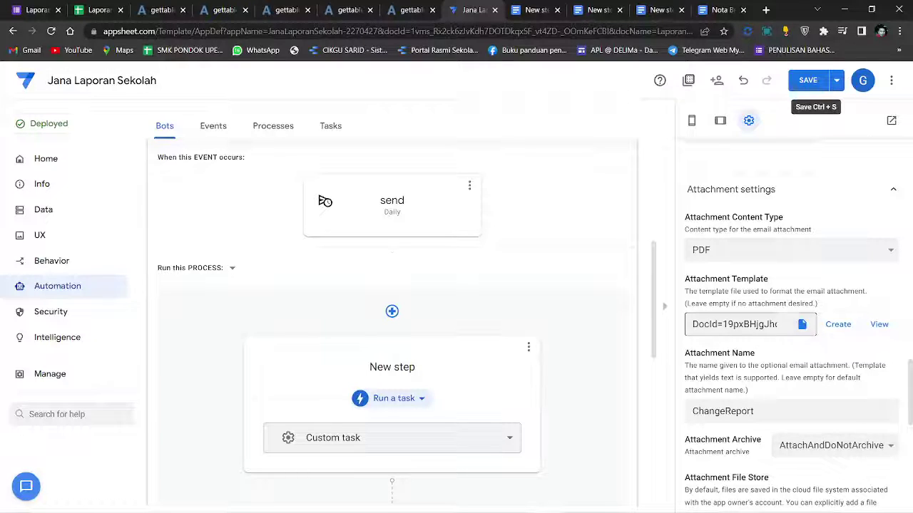
pyautogui.scroll(-6, 770, 313)
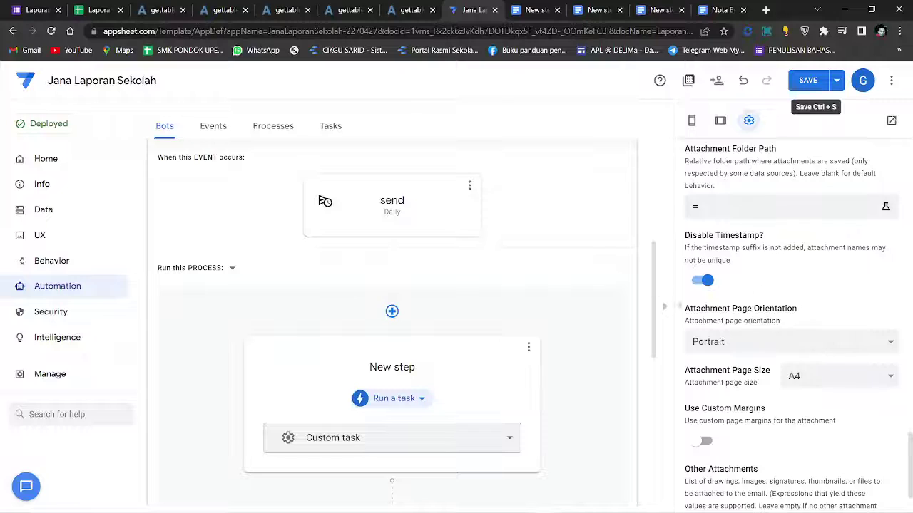
pyautogui.click(804, 85)
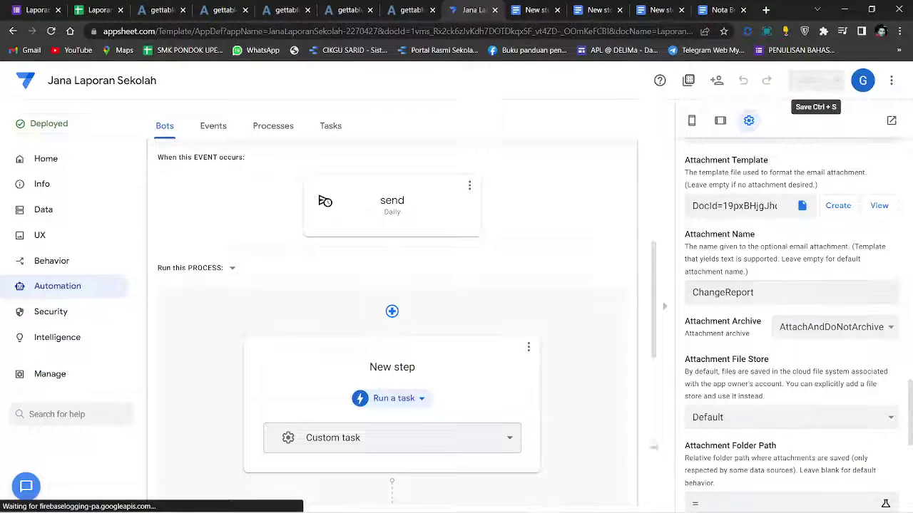
# Open Gmail in a new browser tab and check the Email Pelapor entries in the Laporan Sekolah spreadsheet
pyautogui.click(765, 11)
pyautogui.click(717, 140)
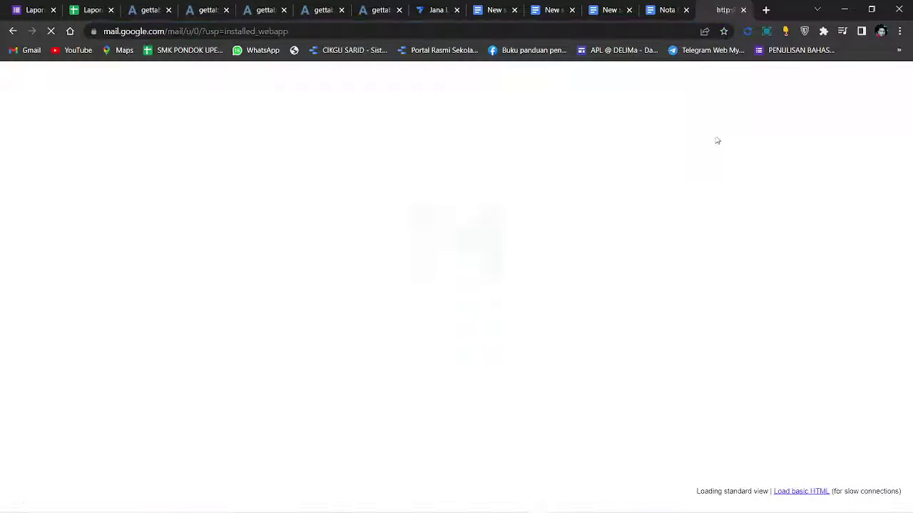
pyautogui.click(91, 10)
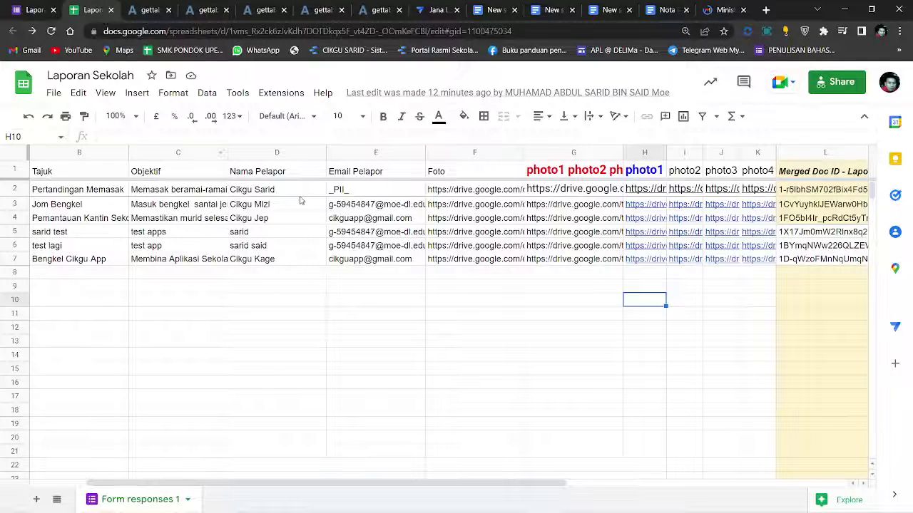
pyautogui.moveTo(371, 237); pyautogui.dragTo(368, 251)
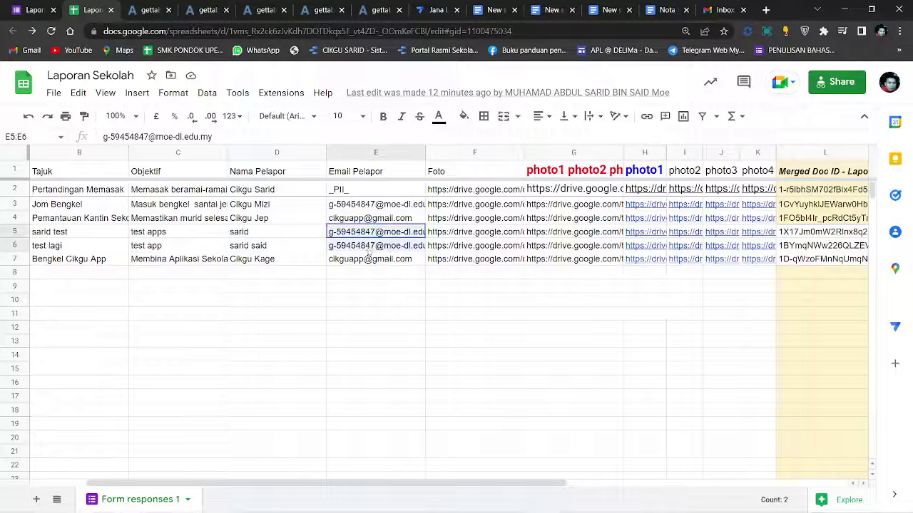
pyautogui.click(375, 207)
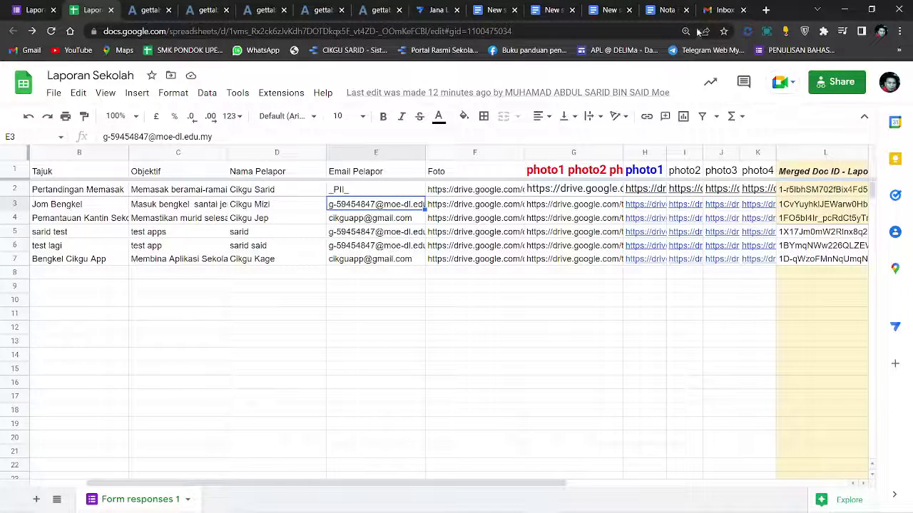
# Switch to the Gmail inbox, open the Jom Bengkel report email and examine its report table, photos and attachments
pyautogui.click(722, 10)
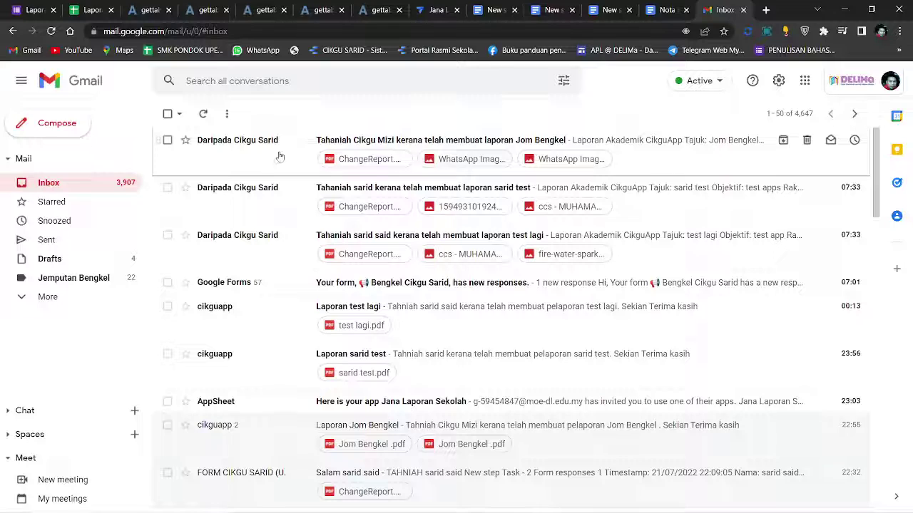
pyautogui.click(358, 144)
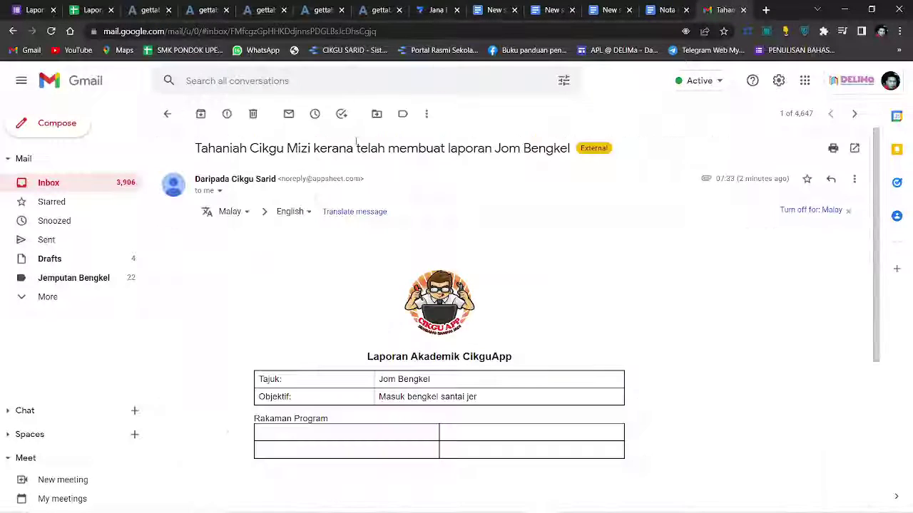
pyautogui.scroll(-2, 483, 284)
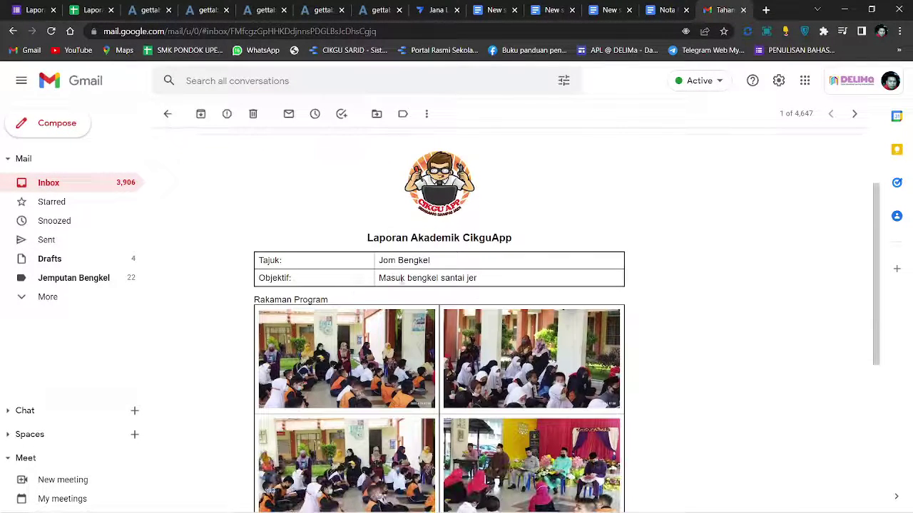
pyautogui.scroll(-5, 484, 284)
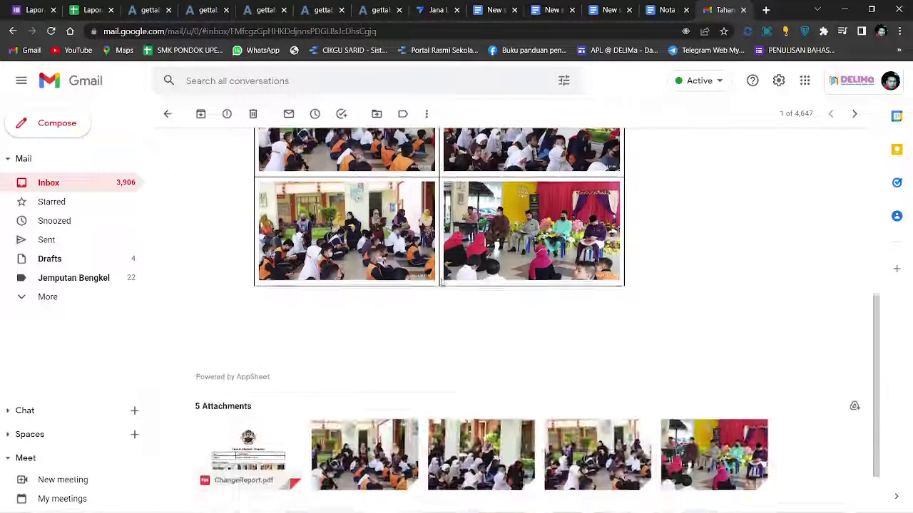
pyautogui.moveTo(278, 369)
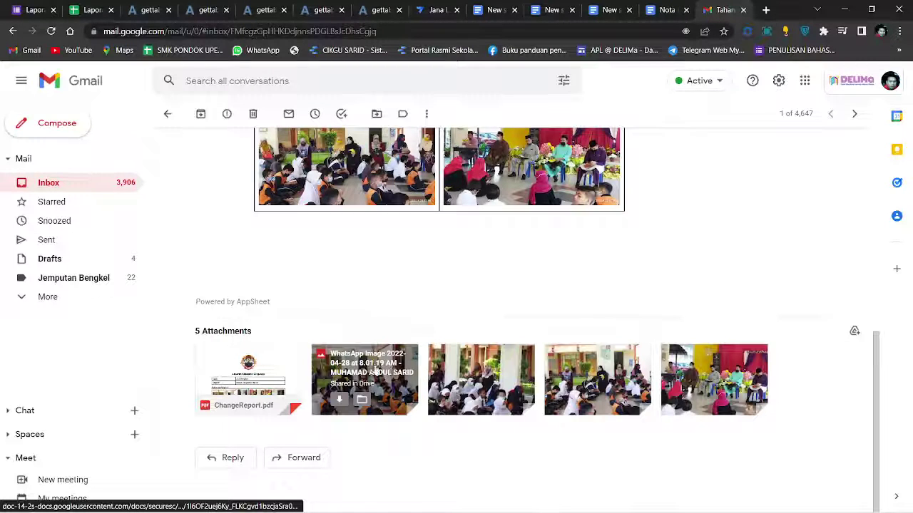
# Preview the attached ChangeReport.pdf and advance to the first photo attachment
pyautogui.click(272, 373)
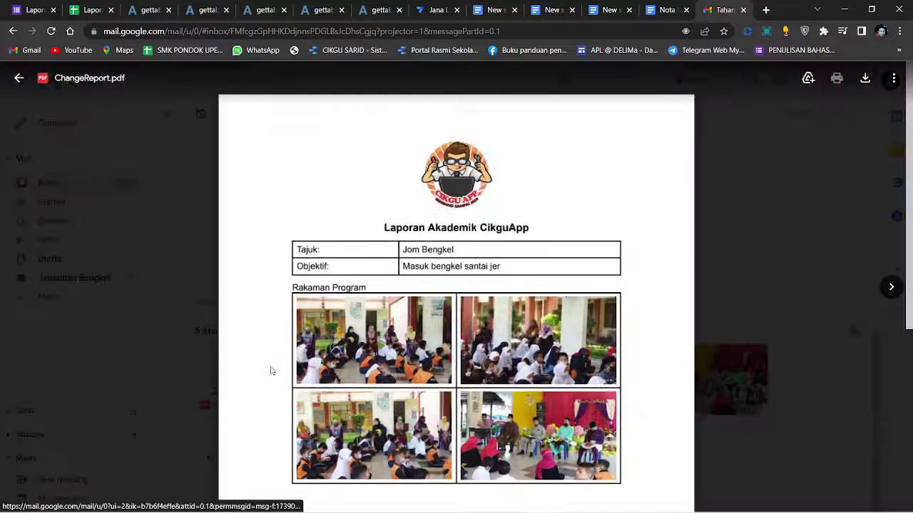
pyautogui.scroll(-2, 479, 277)
pyautogui.scroll(1, 480, 277)
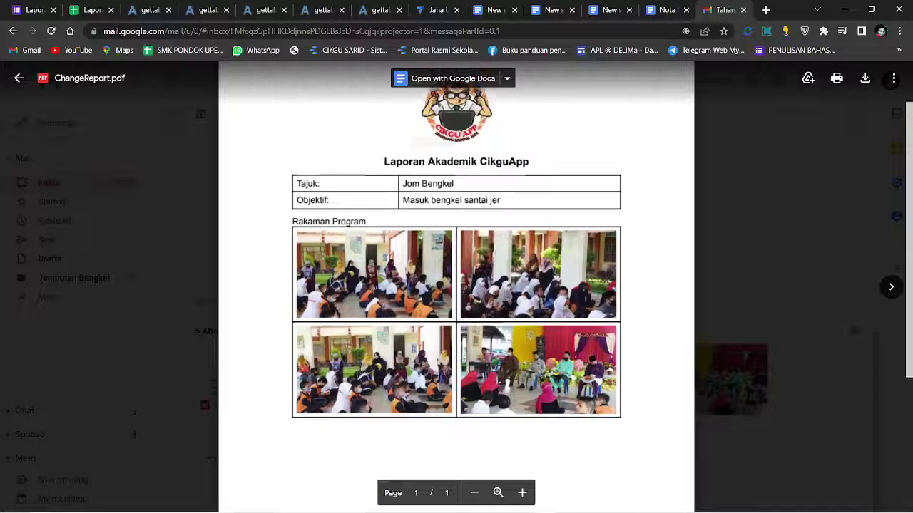
pyautogui.click(889, 288)
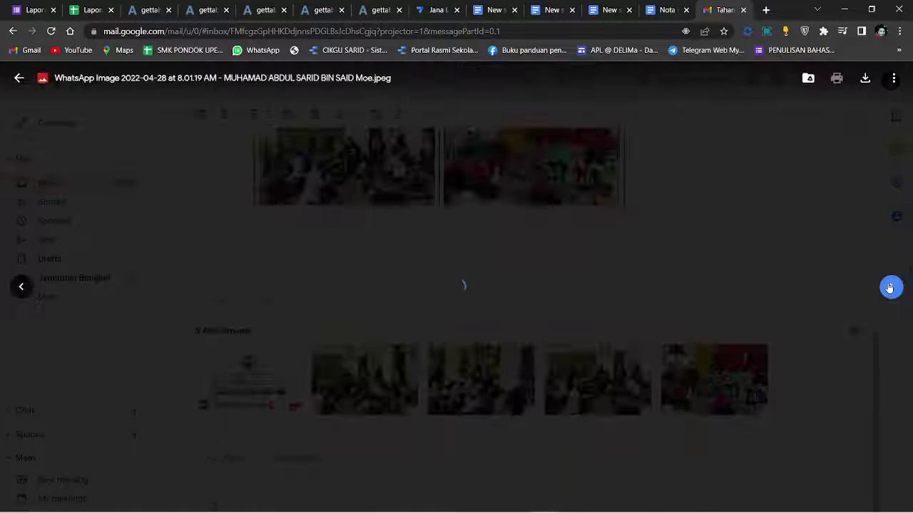